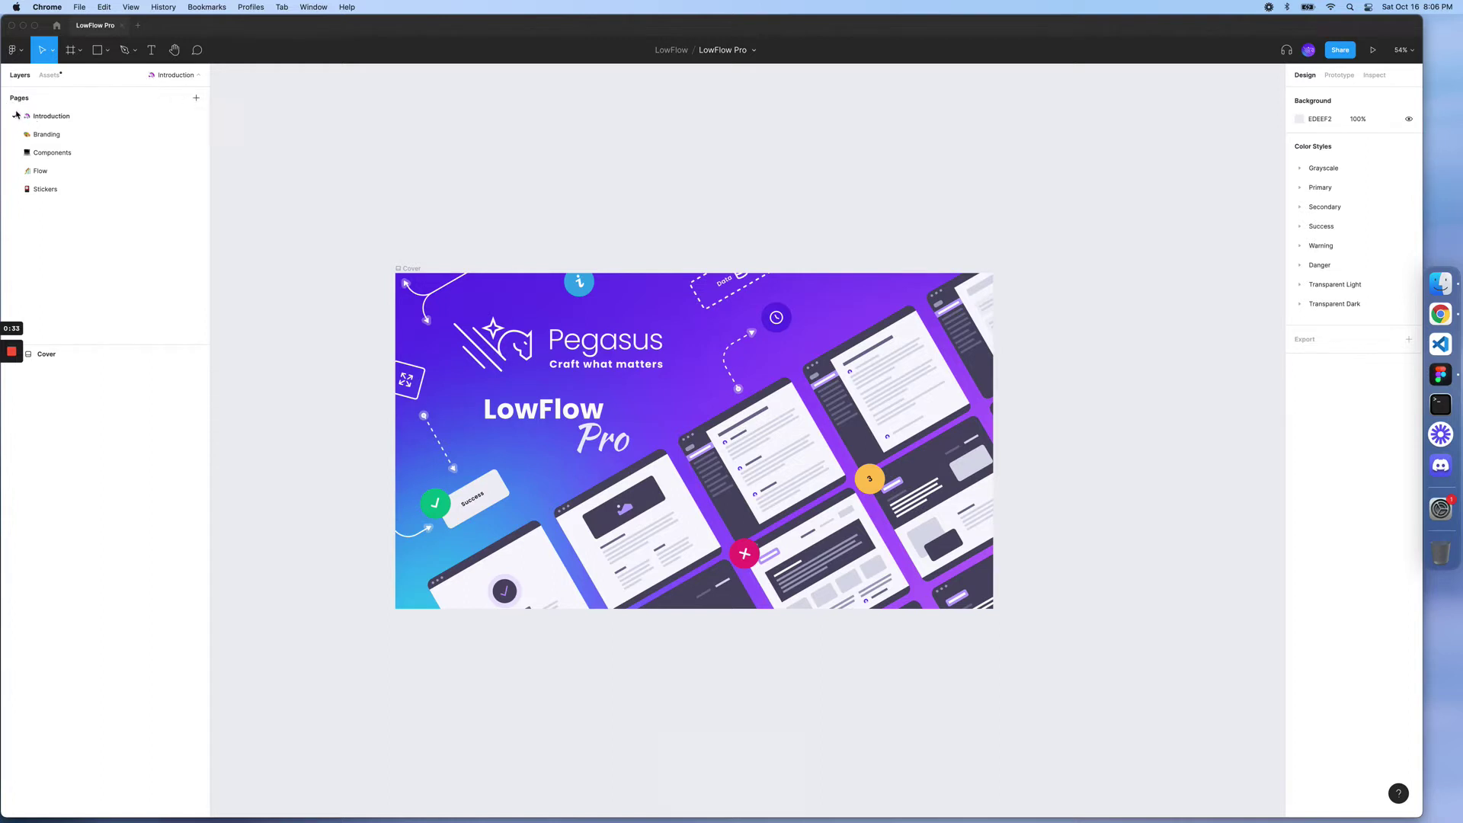
- Focus the Figma window showing the LowFlow Pro file
left_click(40, 122)
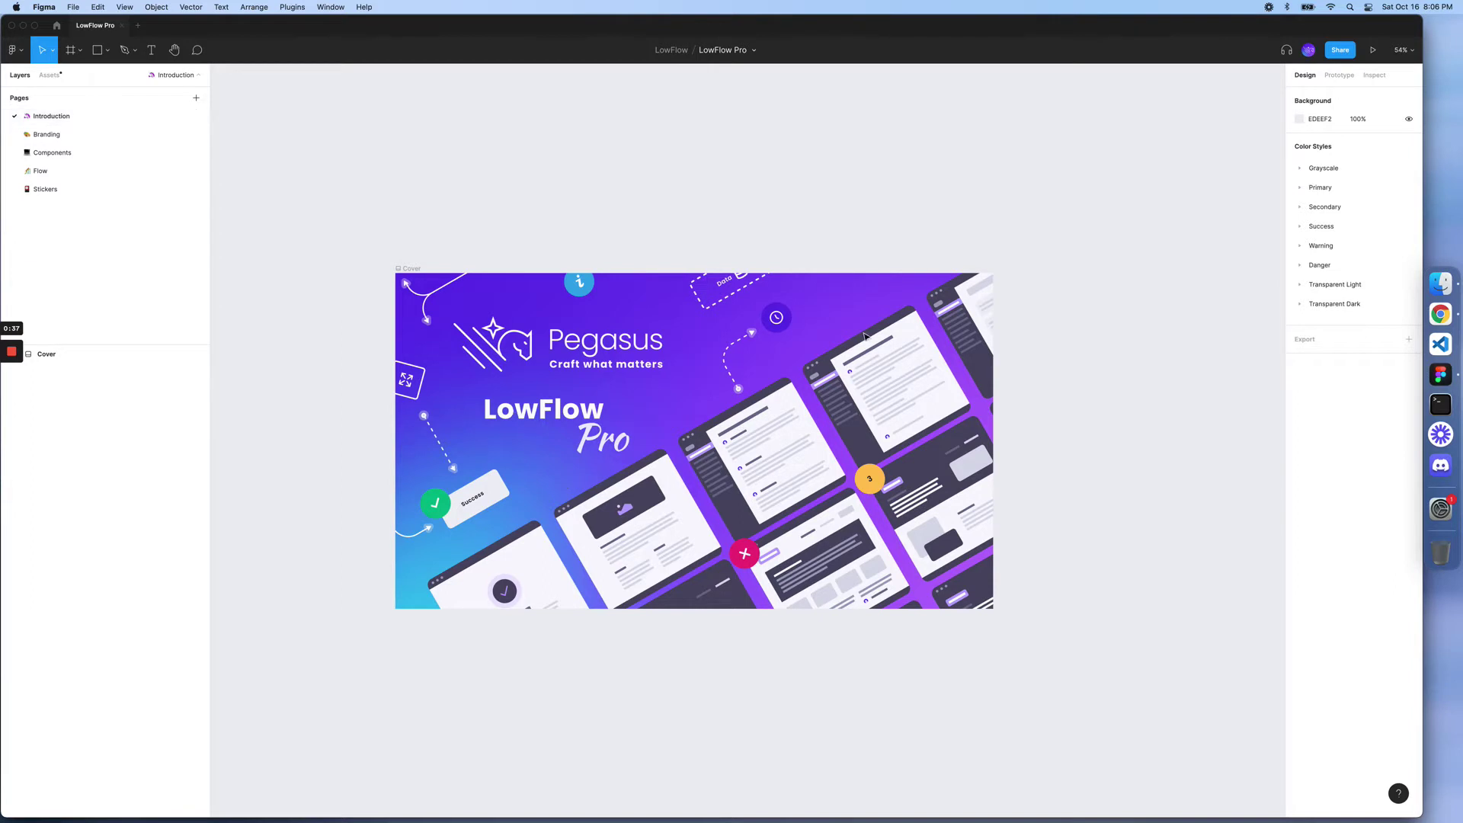
- Open the Branding page, clear the selection, then go to the Components page
left_click(53, 135)
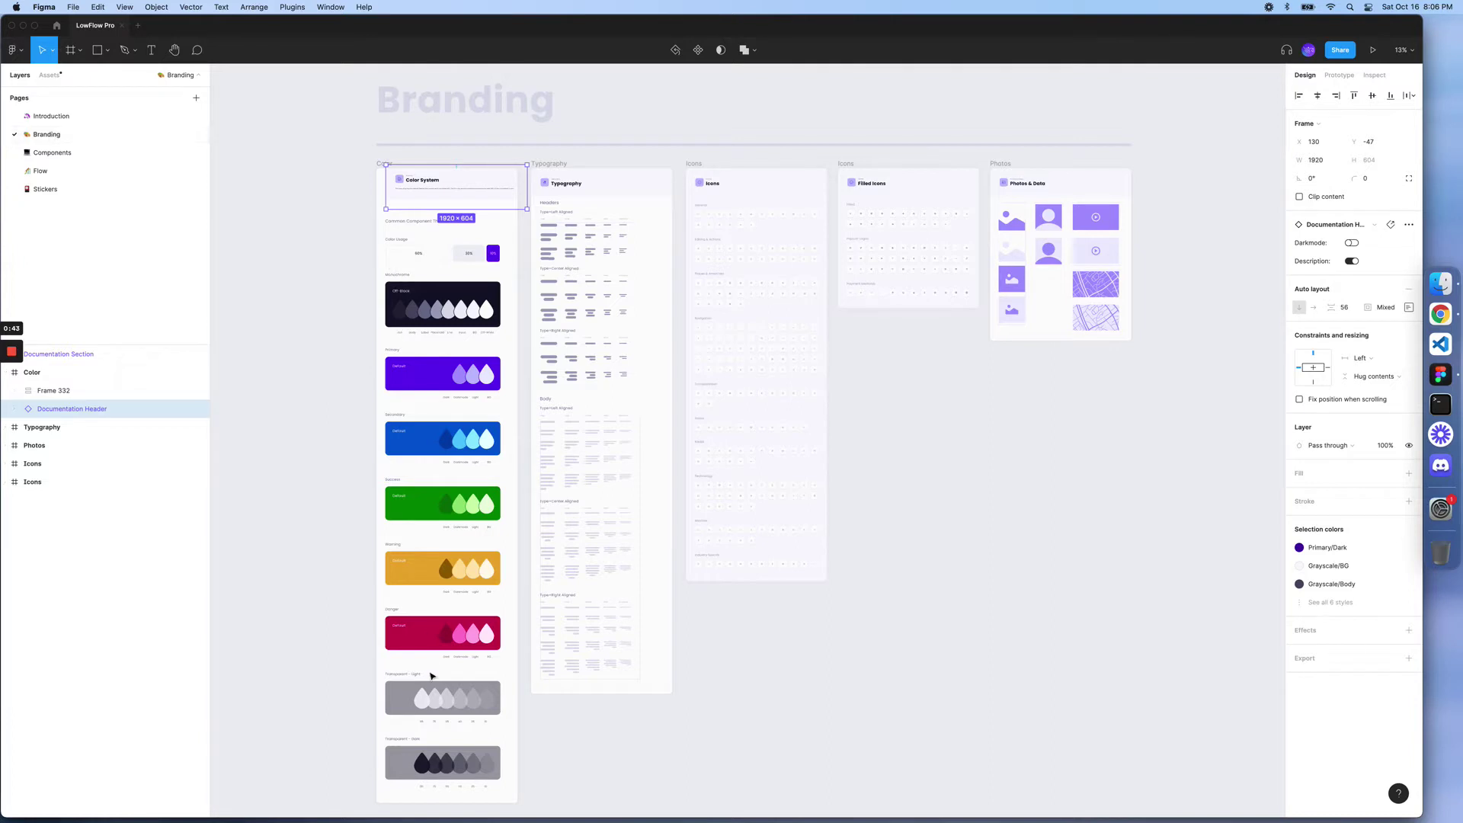
left_click(975, 698)
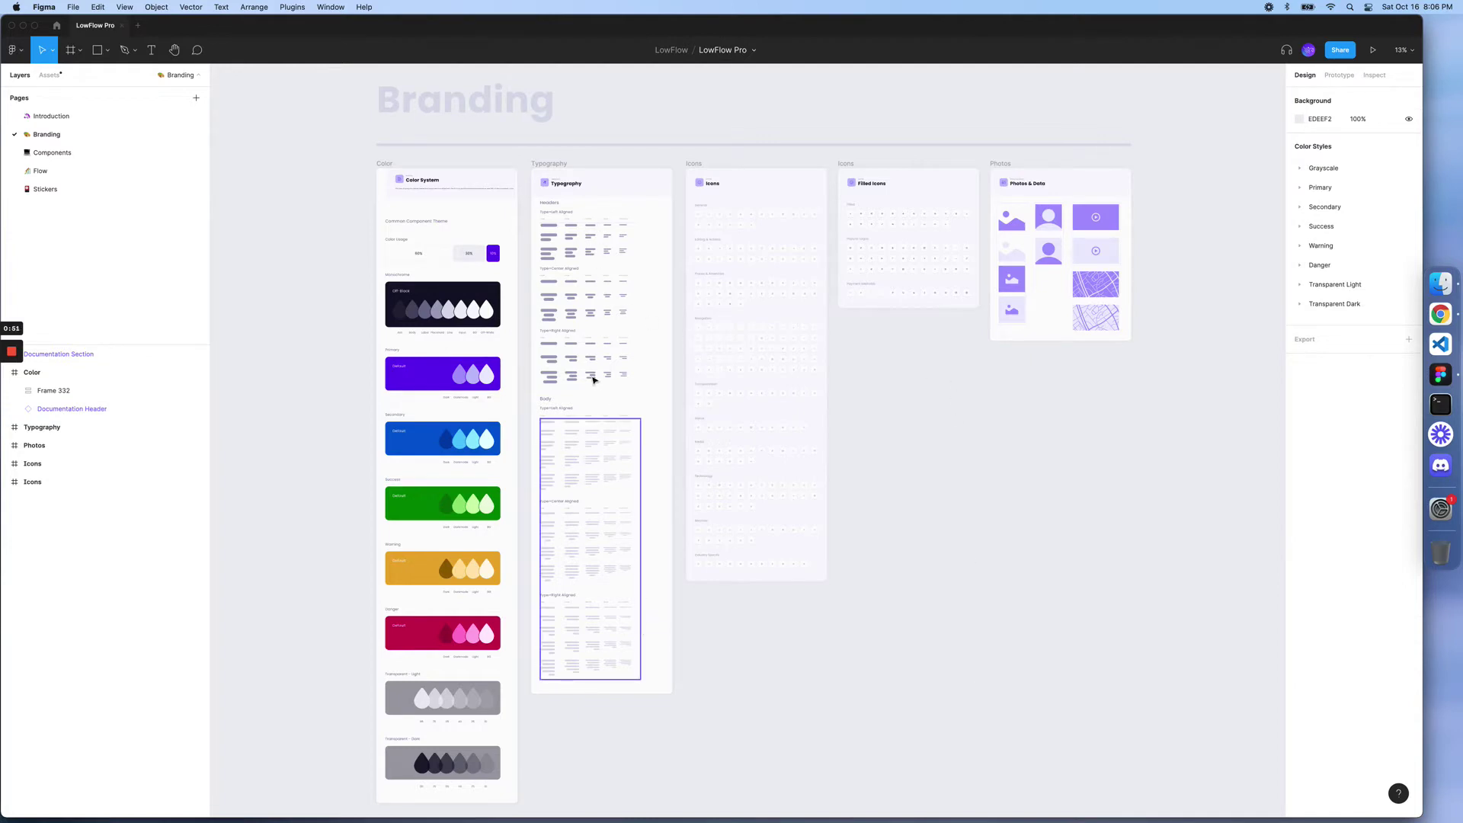
scroll(594, 380, "up", 5)
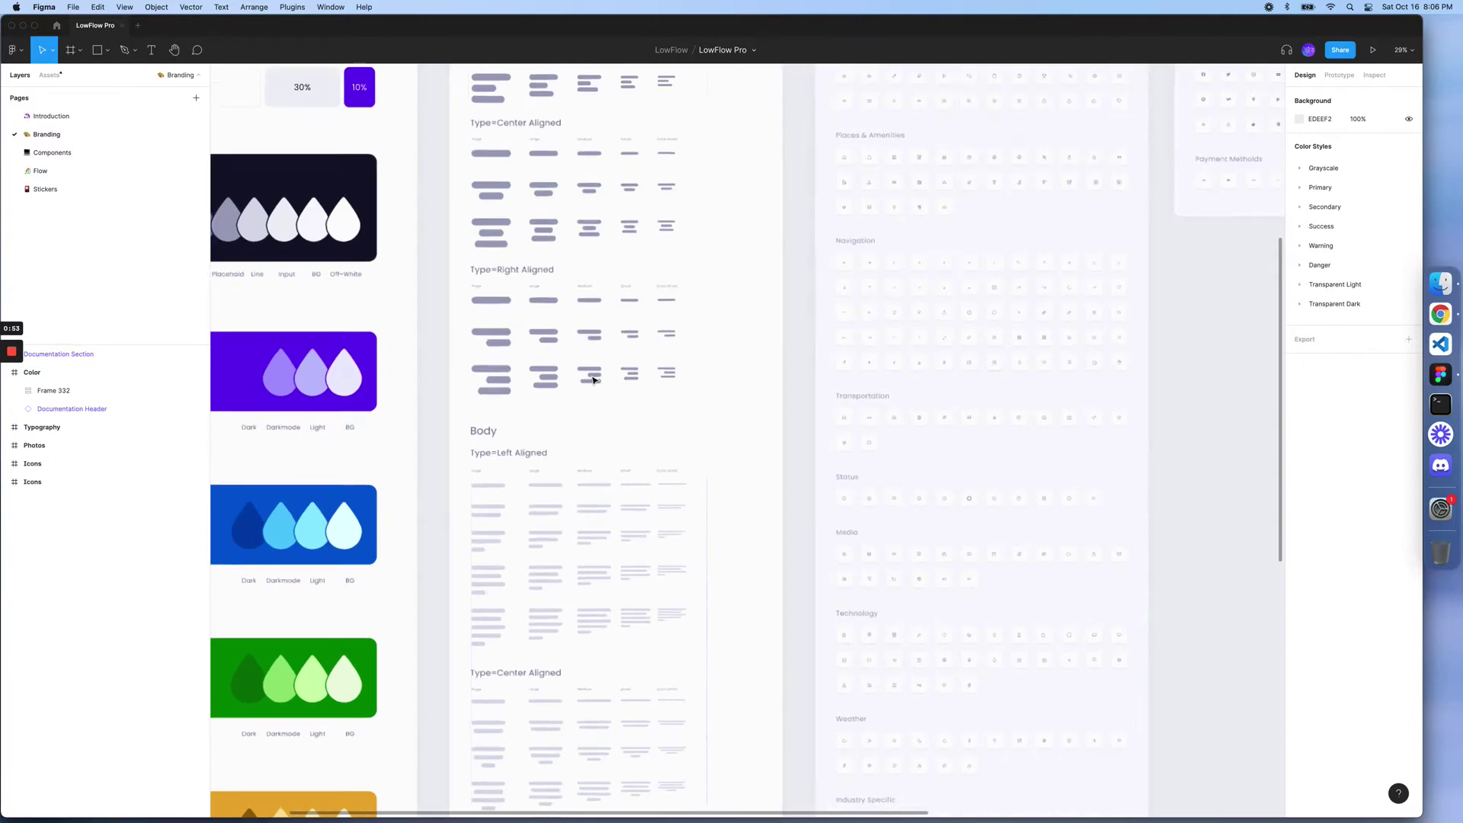
scroll(594, 381, "up", 5)
scroll(593, 380, "down", 8)
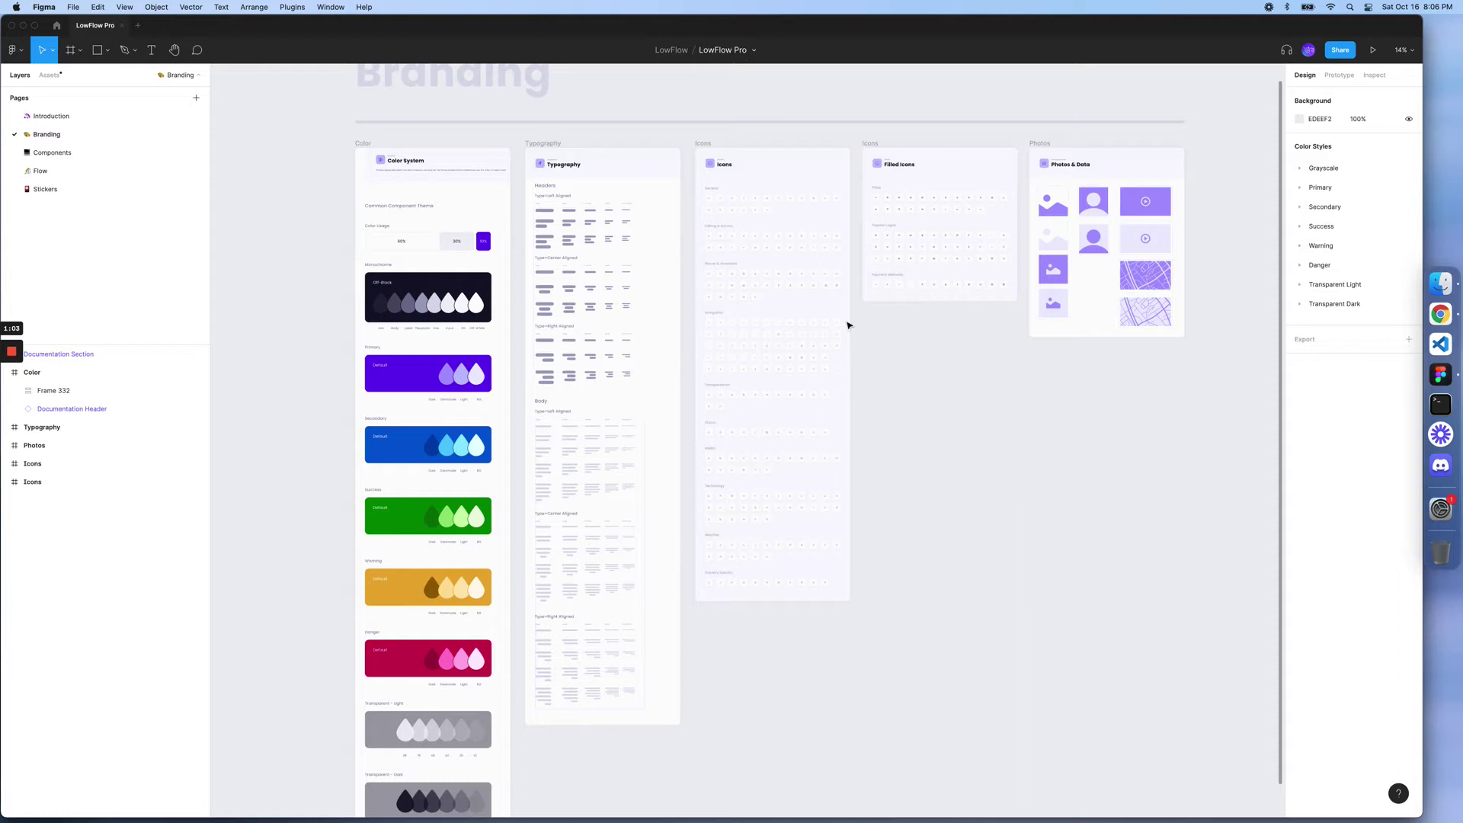
scroll(833, 288, "up", 5)
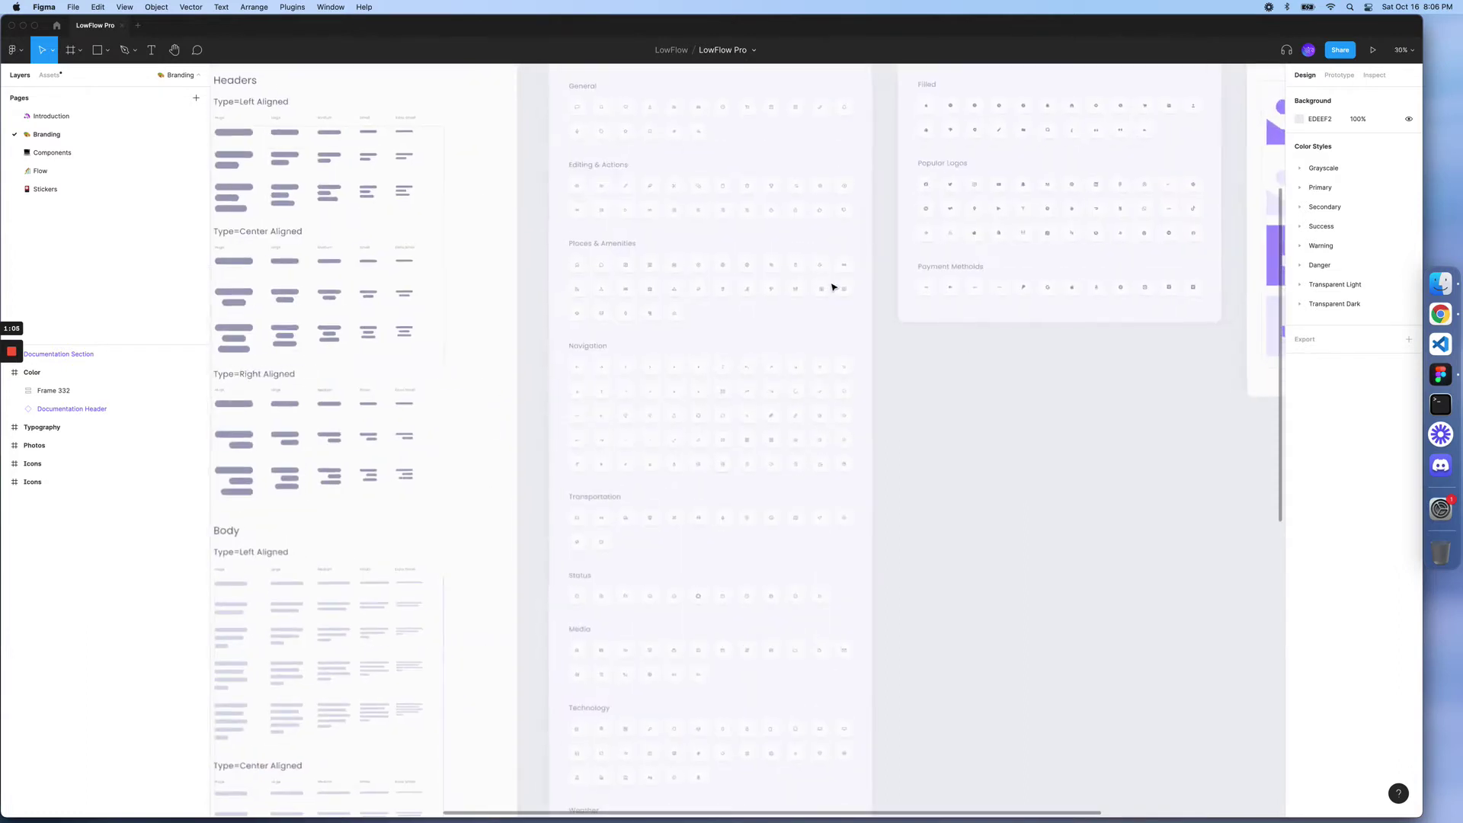
scroll(833, 287, "up", 3)
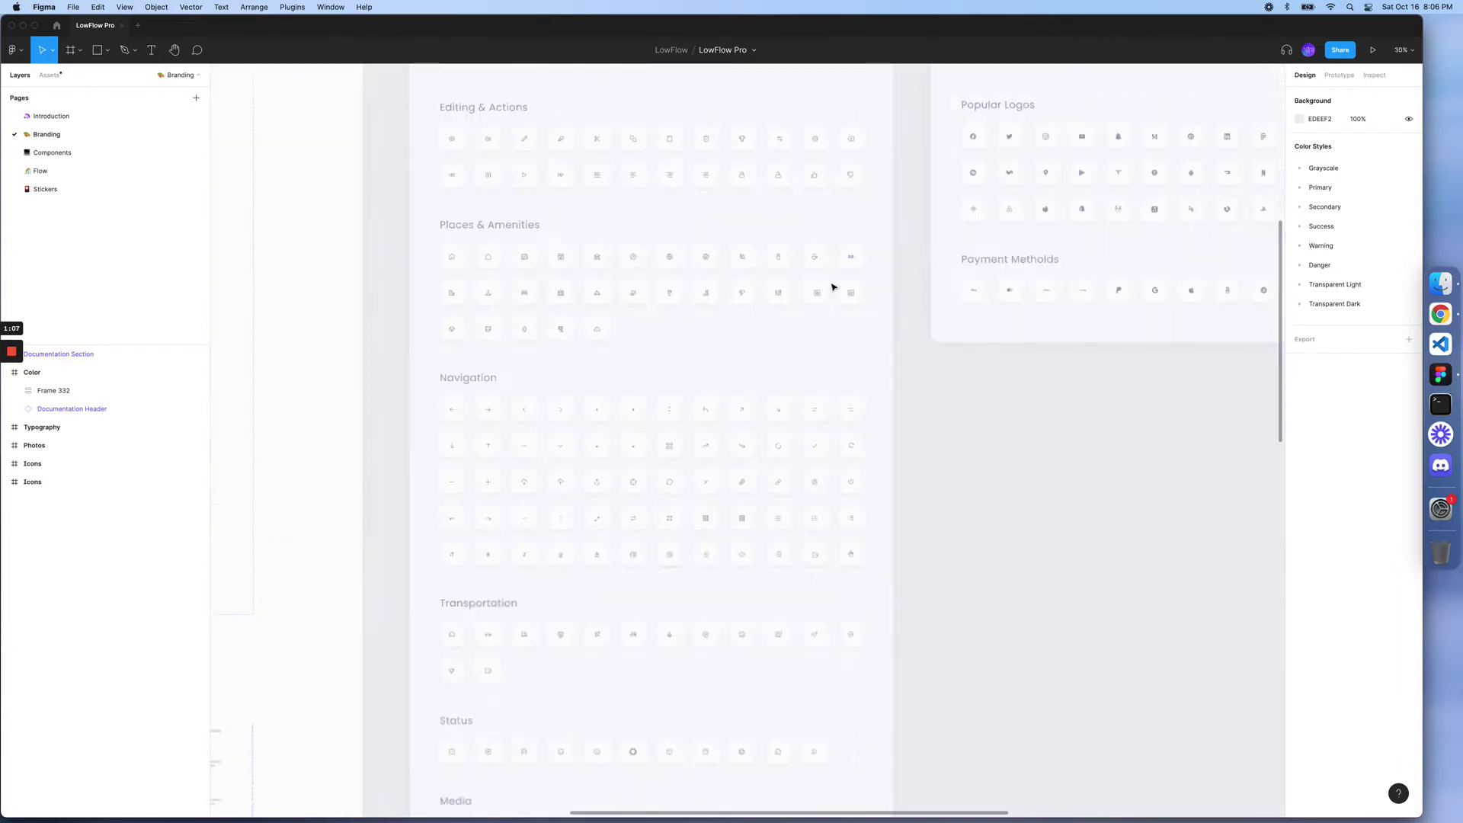
scroll(833, 288, "up", 2)
scroll(832, 288, "down", 5)
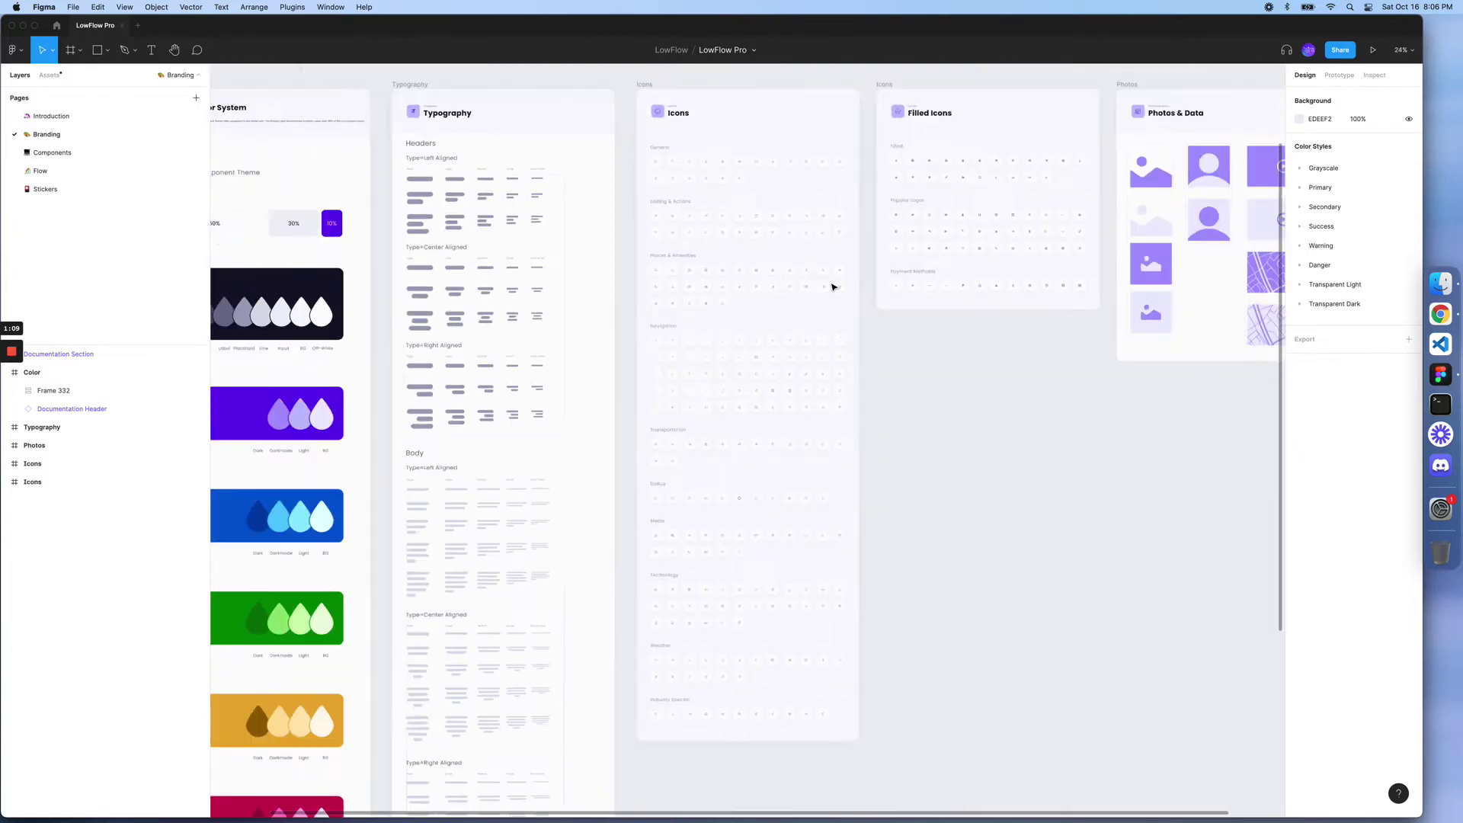
scroll(834, 286, "down", 3)
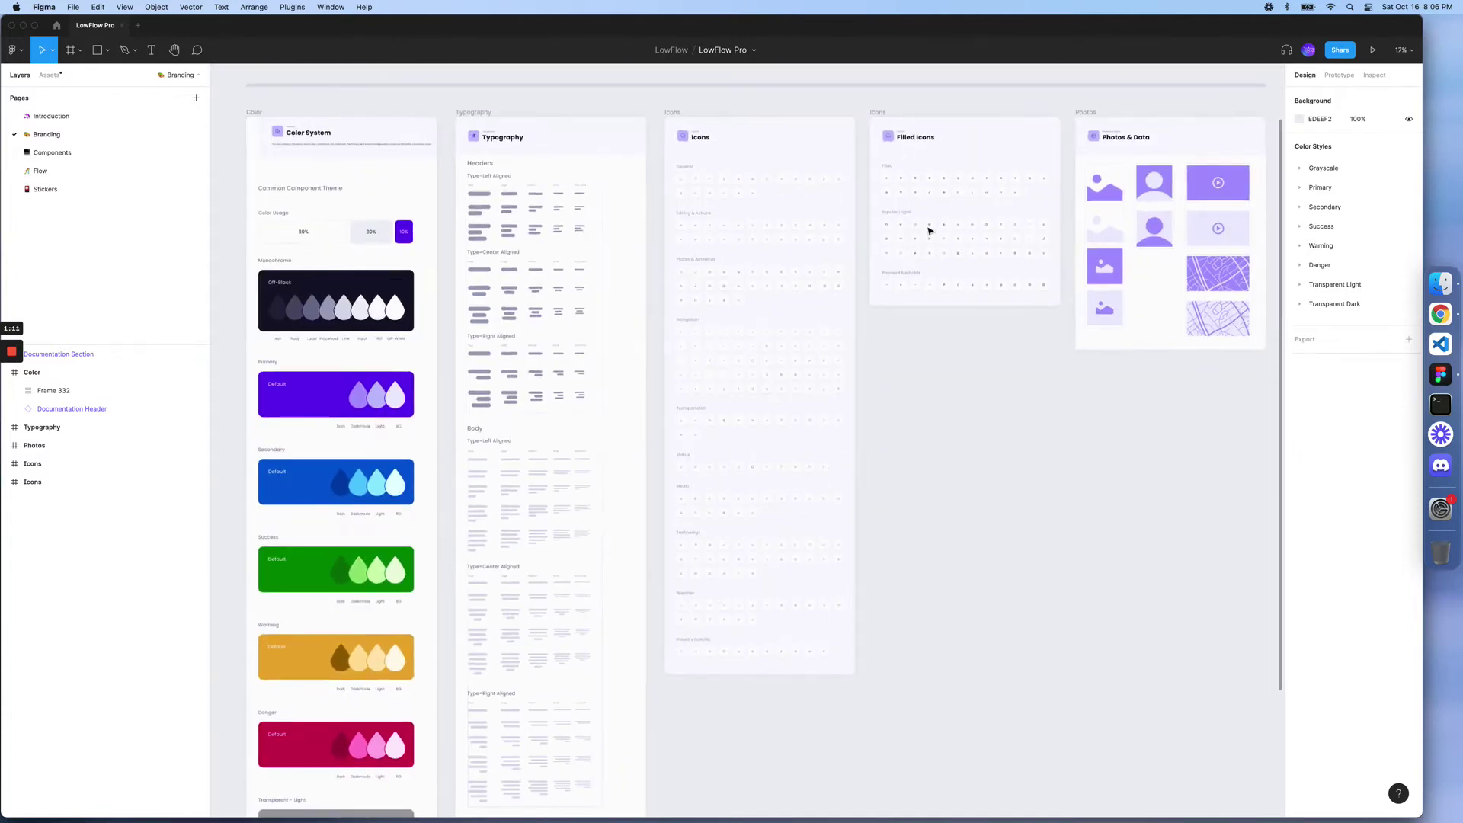
scroll(1064, 245, "up", 3)
scroll(1063, 249, "up", 2)
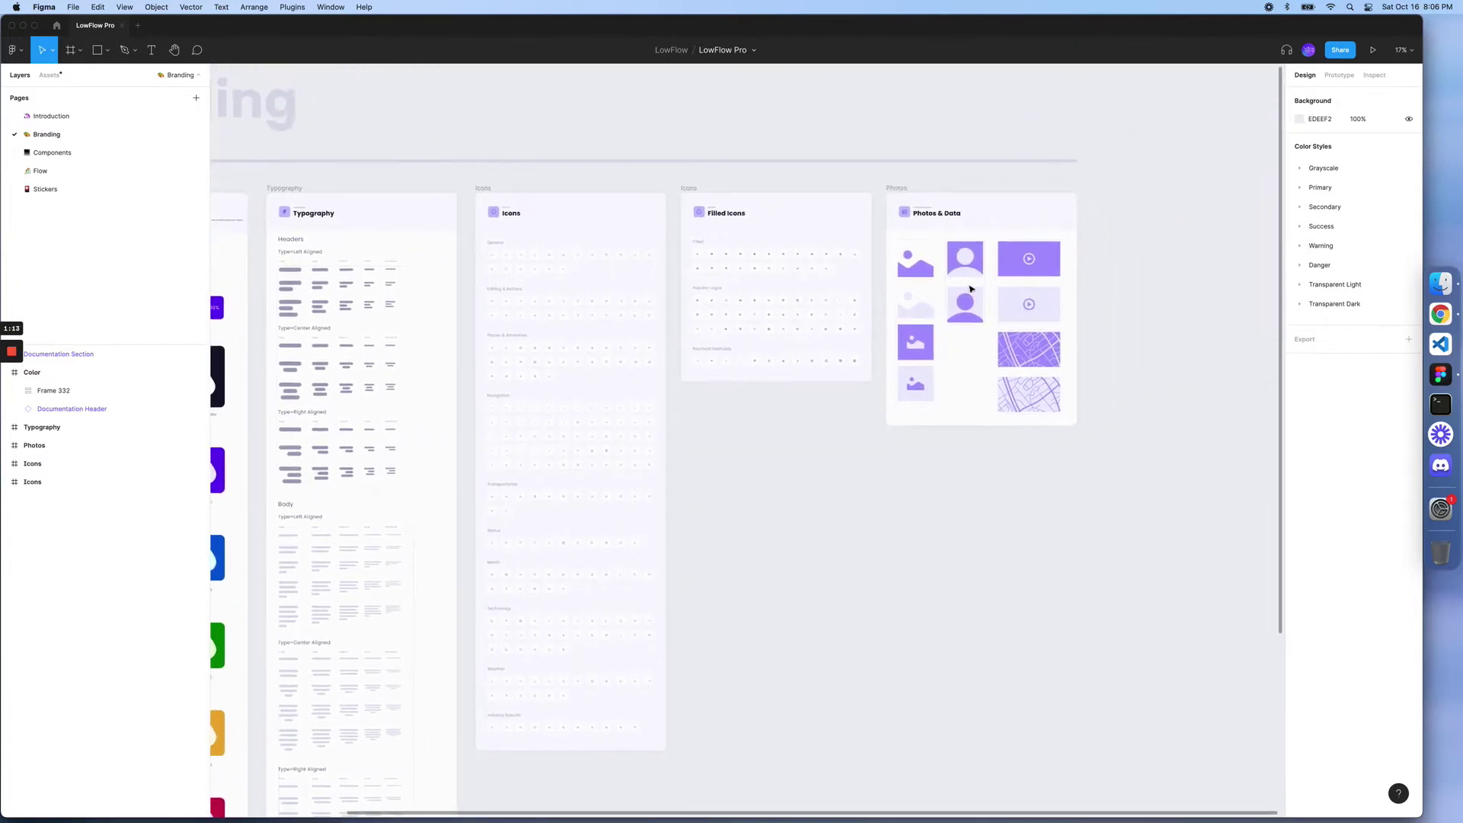
scroll(955, 303, "up", 4)
scroll(955, 303, "up", 4)
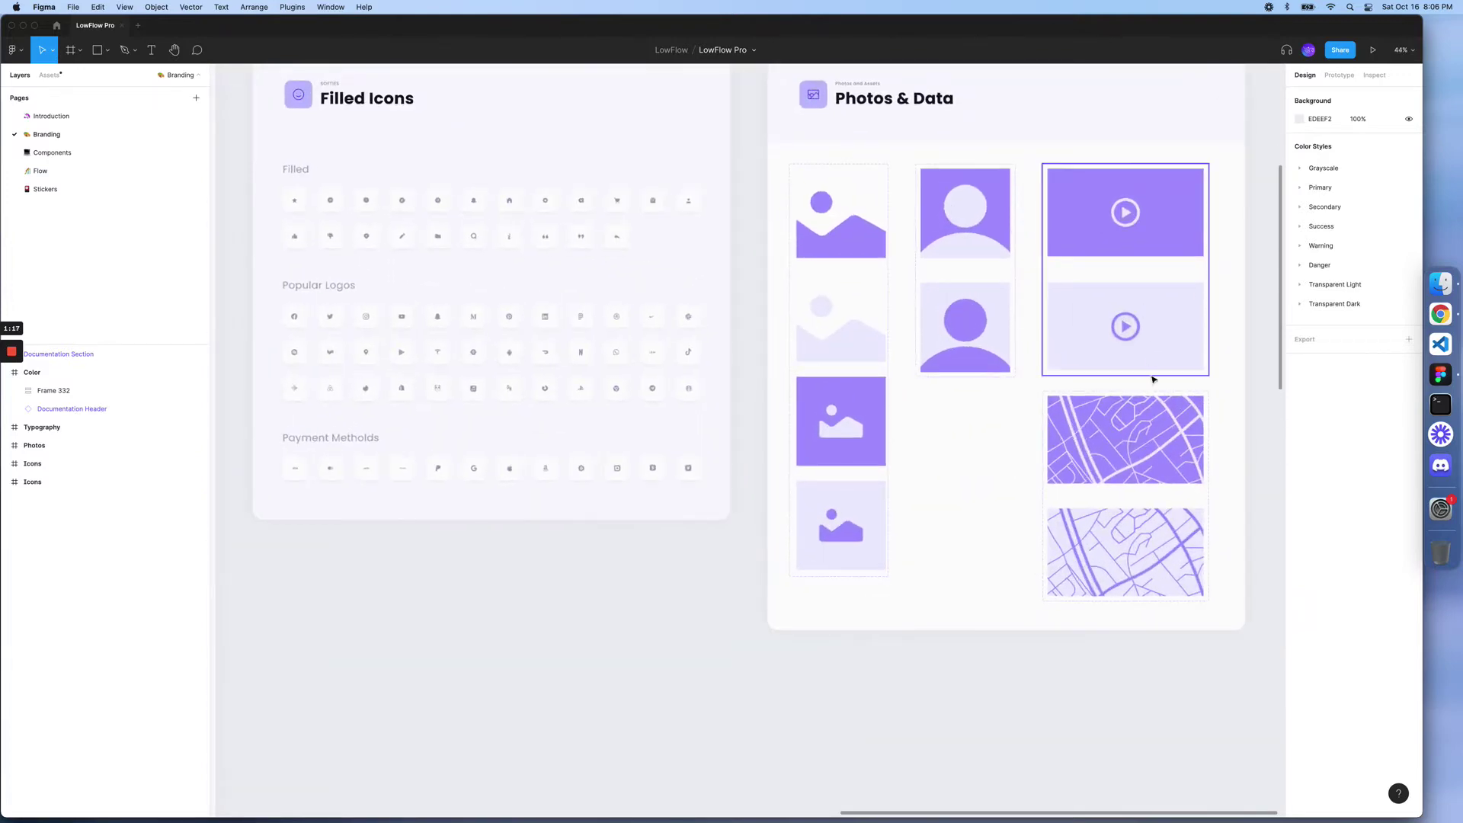
scroll(1136, 435, "down", 4)
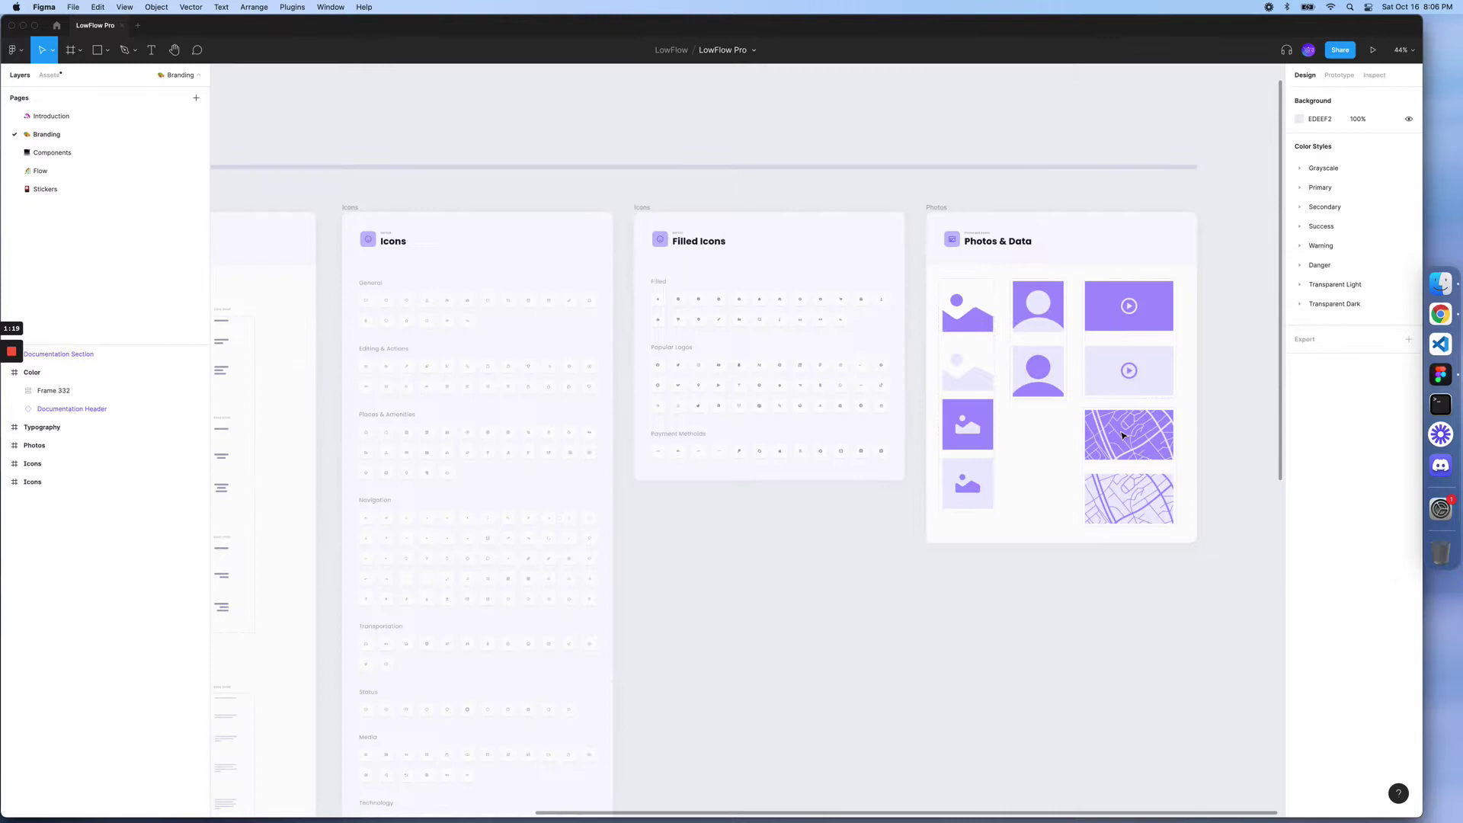
left_click(51, 152)
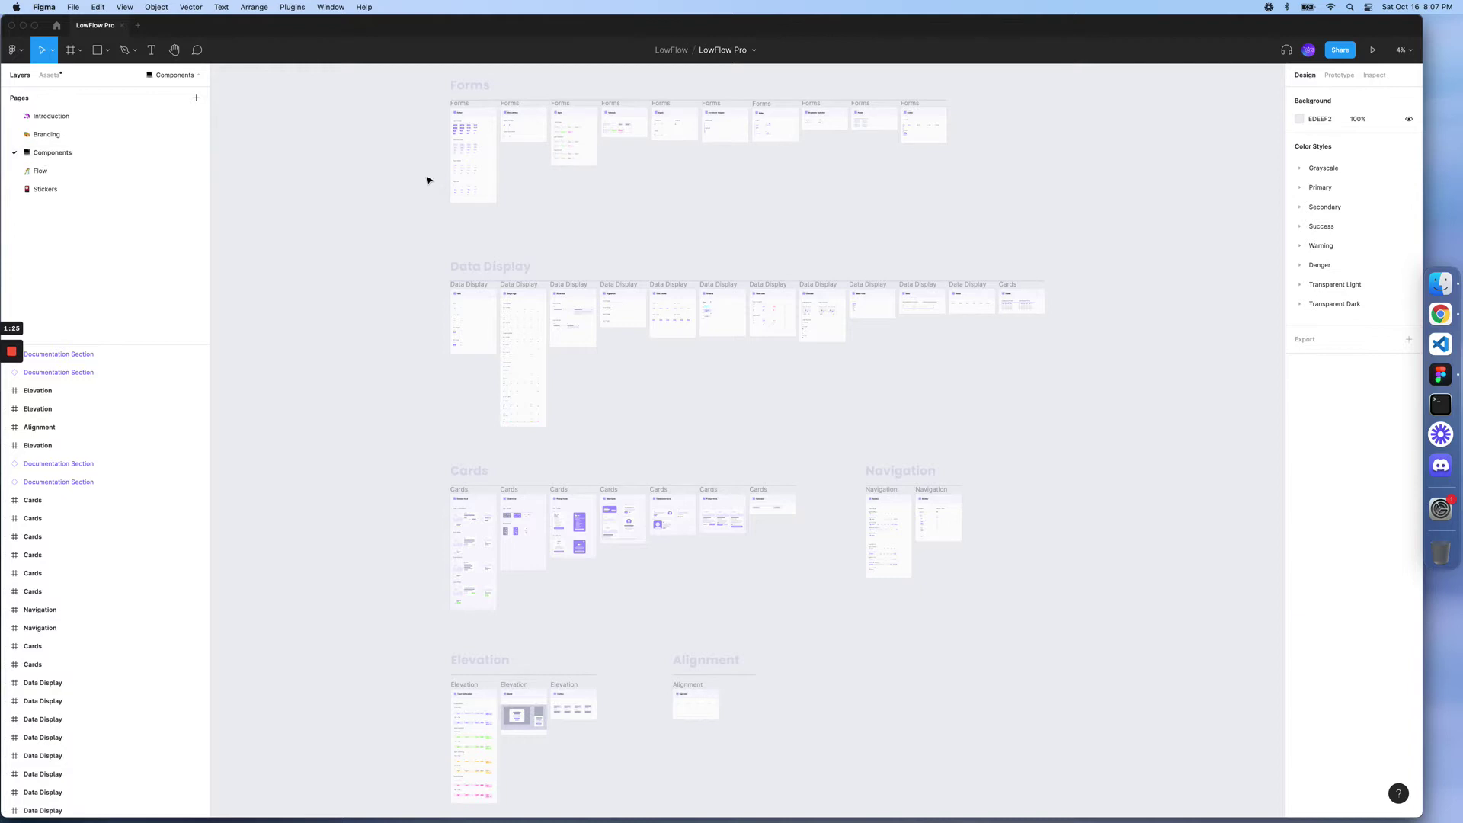
- Pan across the Forms frames and select the Panels grid and Avatar set, then deselect
left_click_drag(429, 180, 395, 246)
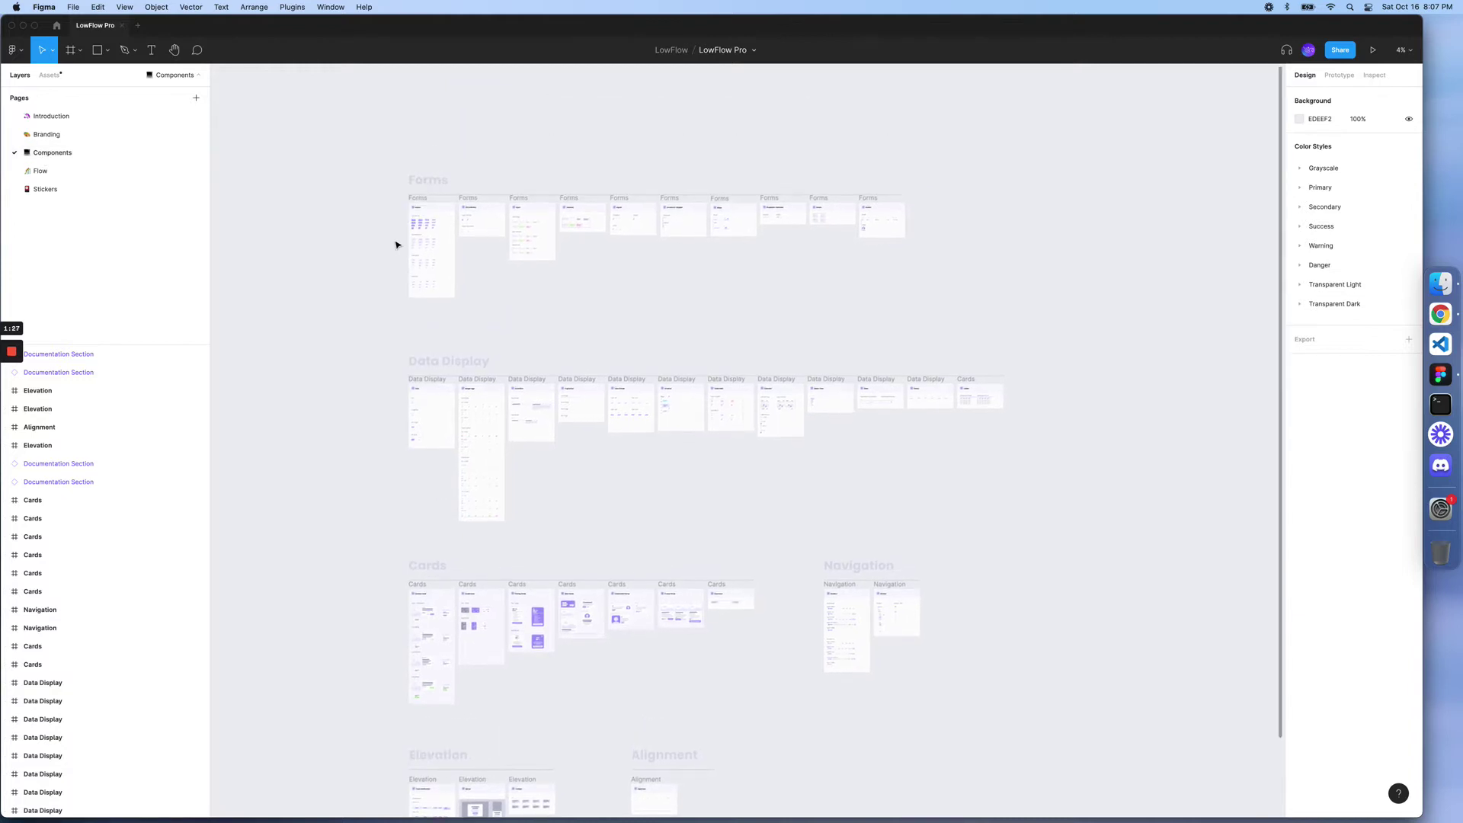
scroll(397, 244, "up", 8)
scroll(397, 244, "up", 4)
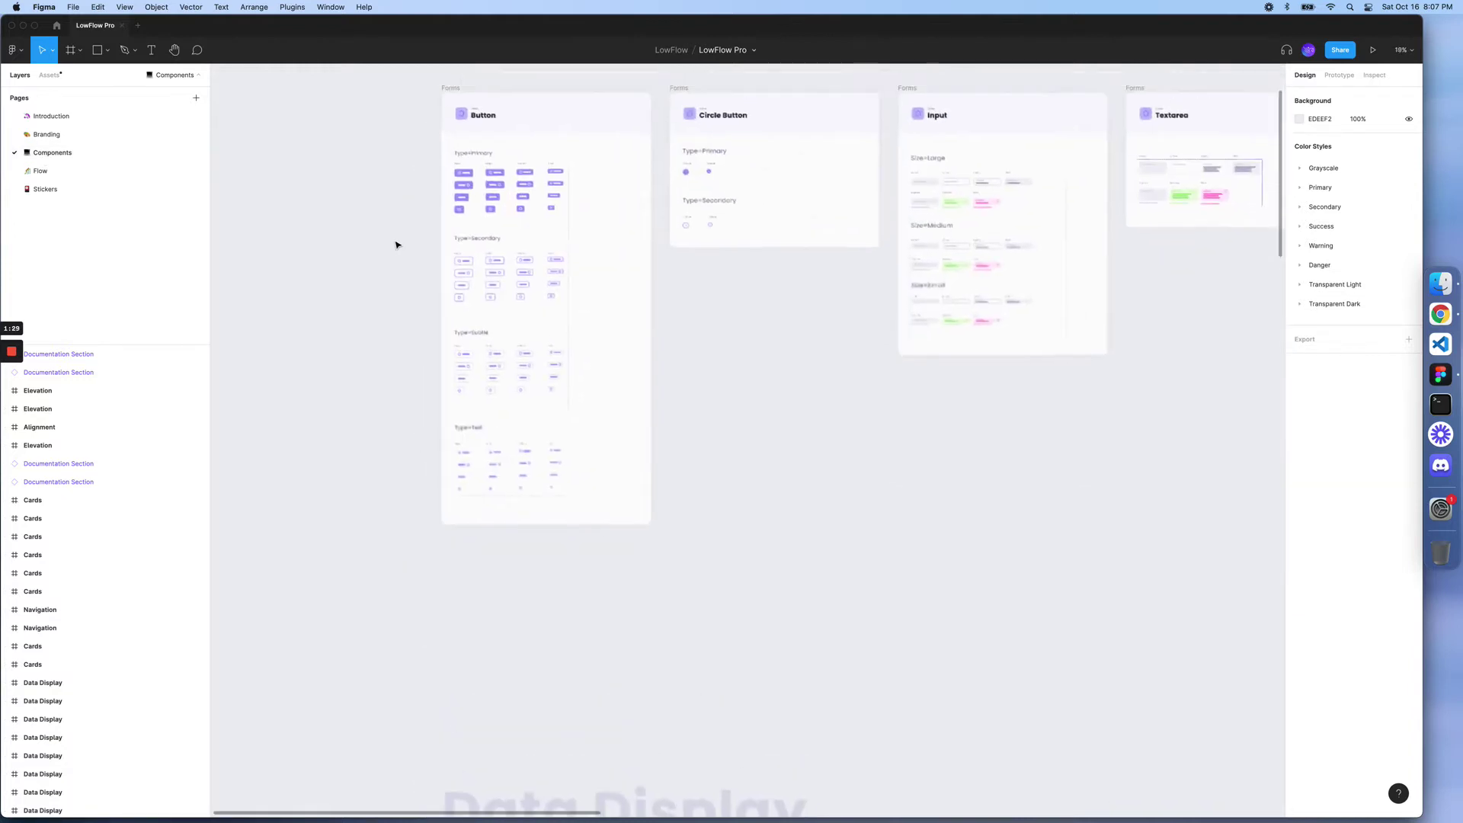
scroll(397, 243, "up", 5)
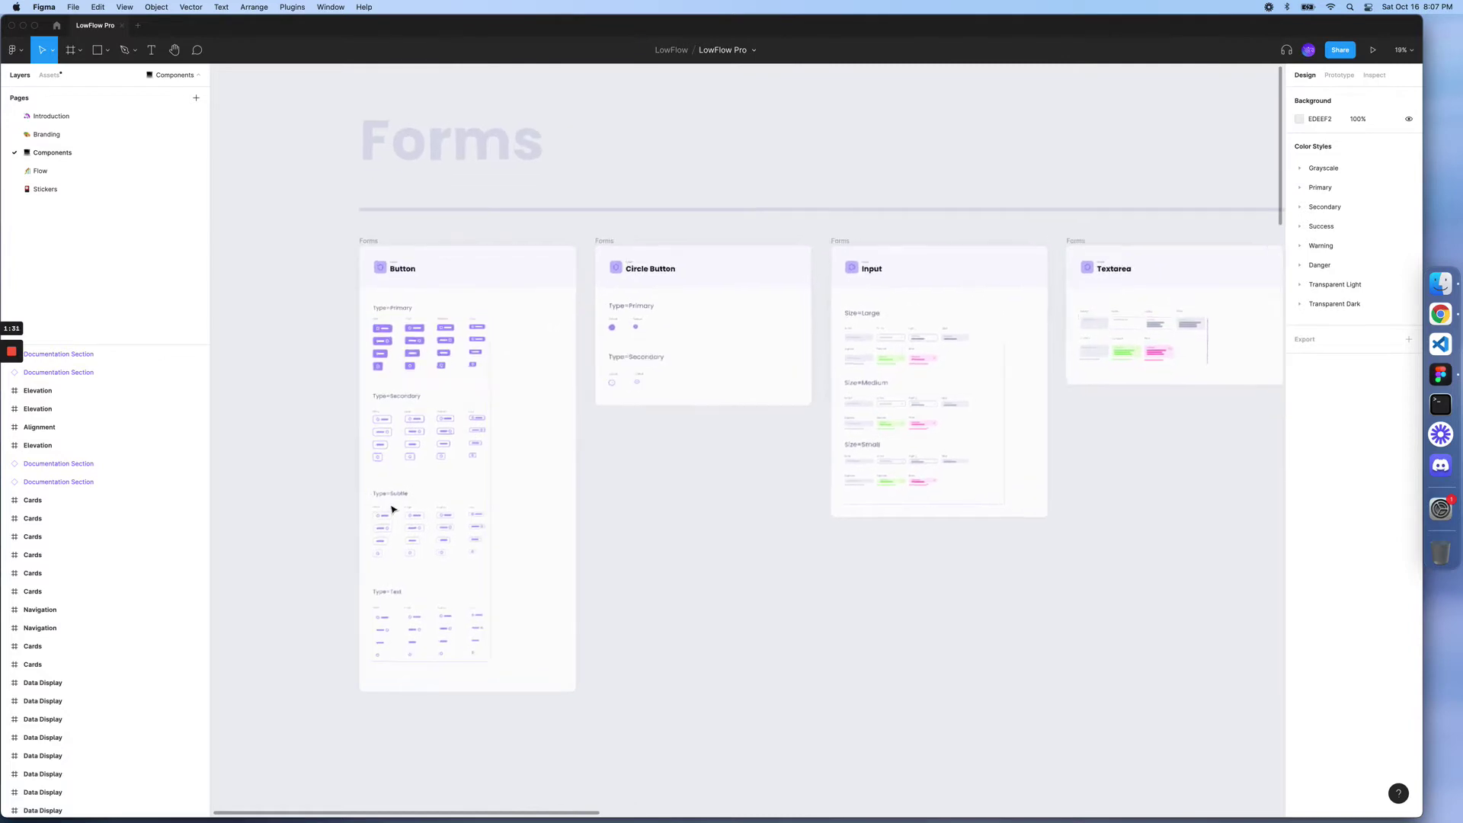
scroll(392, 511, "up", 6)
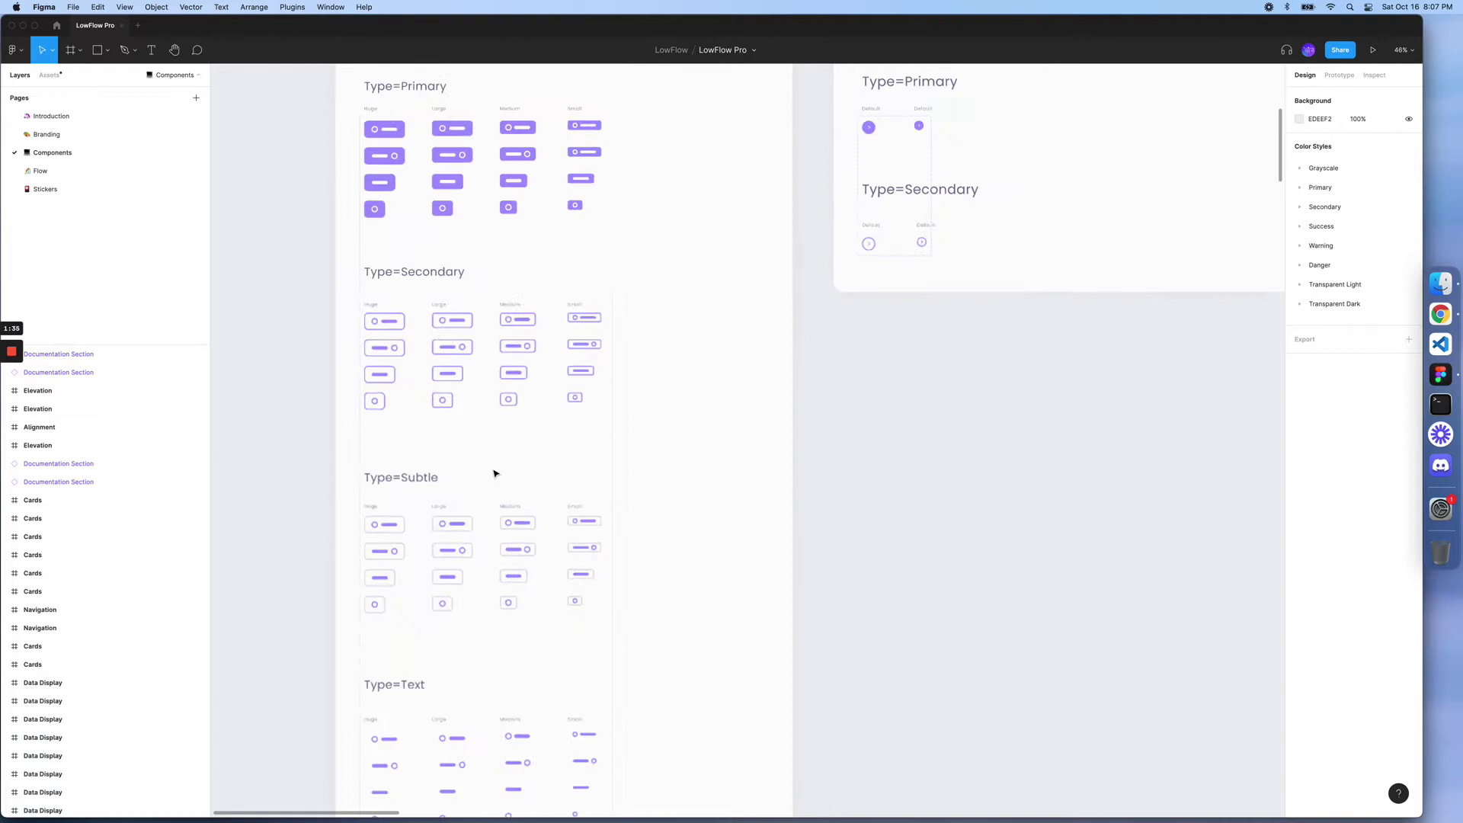
scroll(496, 474, "down", 5)
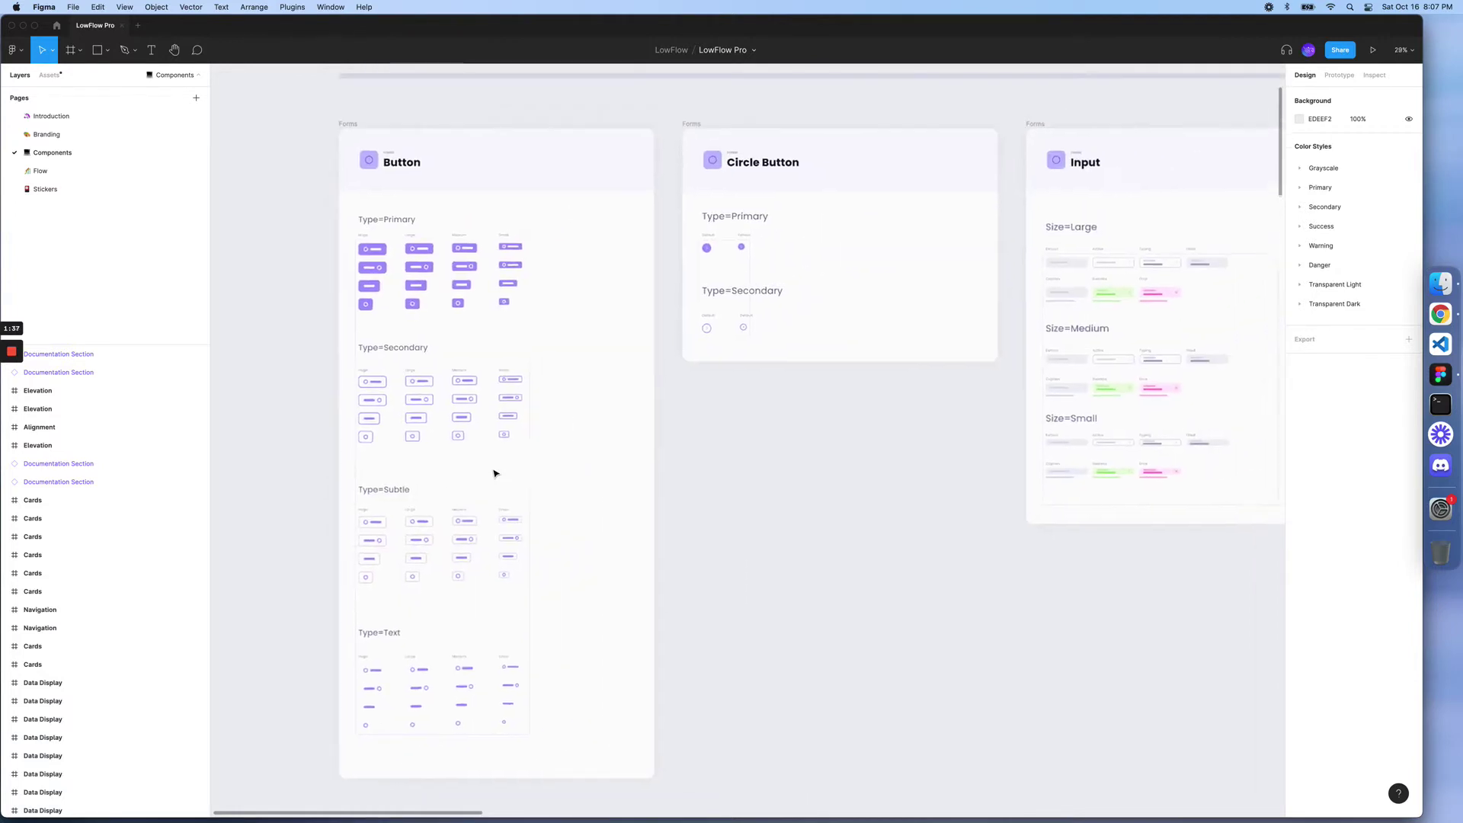
scroll(495, 473, "right", 5)
scroll(495, 473, "right", 5)
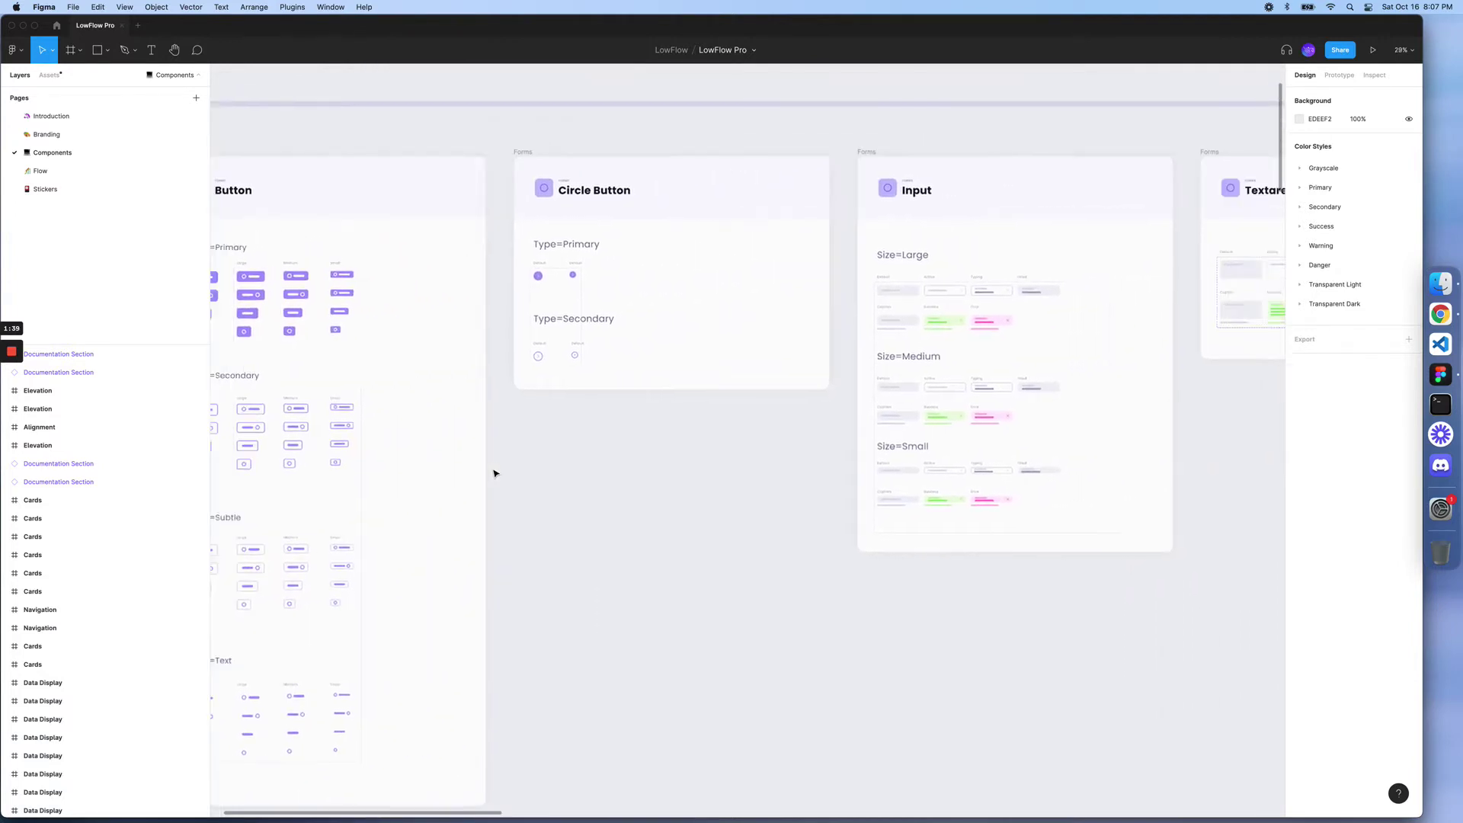
scroll(561, 320, "right", 3)
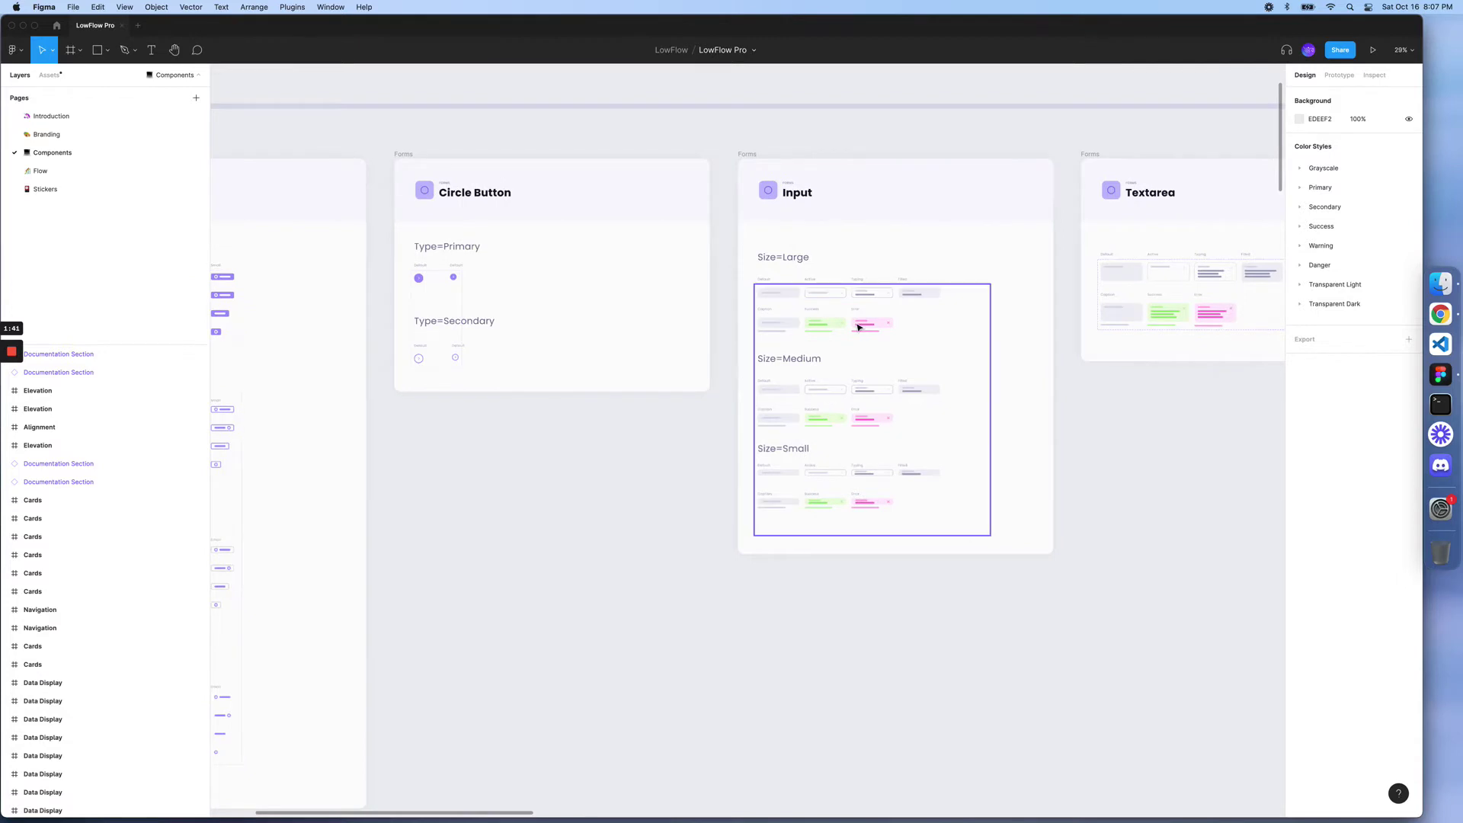
scroll(857, 329, "right", 3)
scroll(778, 332, "right", 3)
scroll(709, 331, "right", 3)
scroll(696, 333, "right", 1)
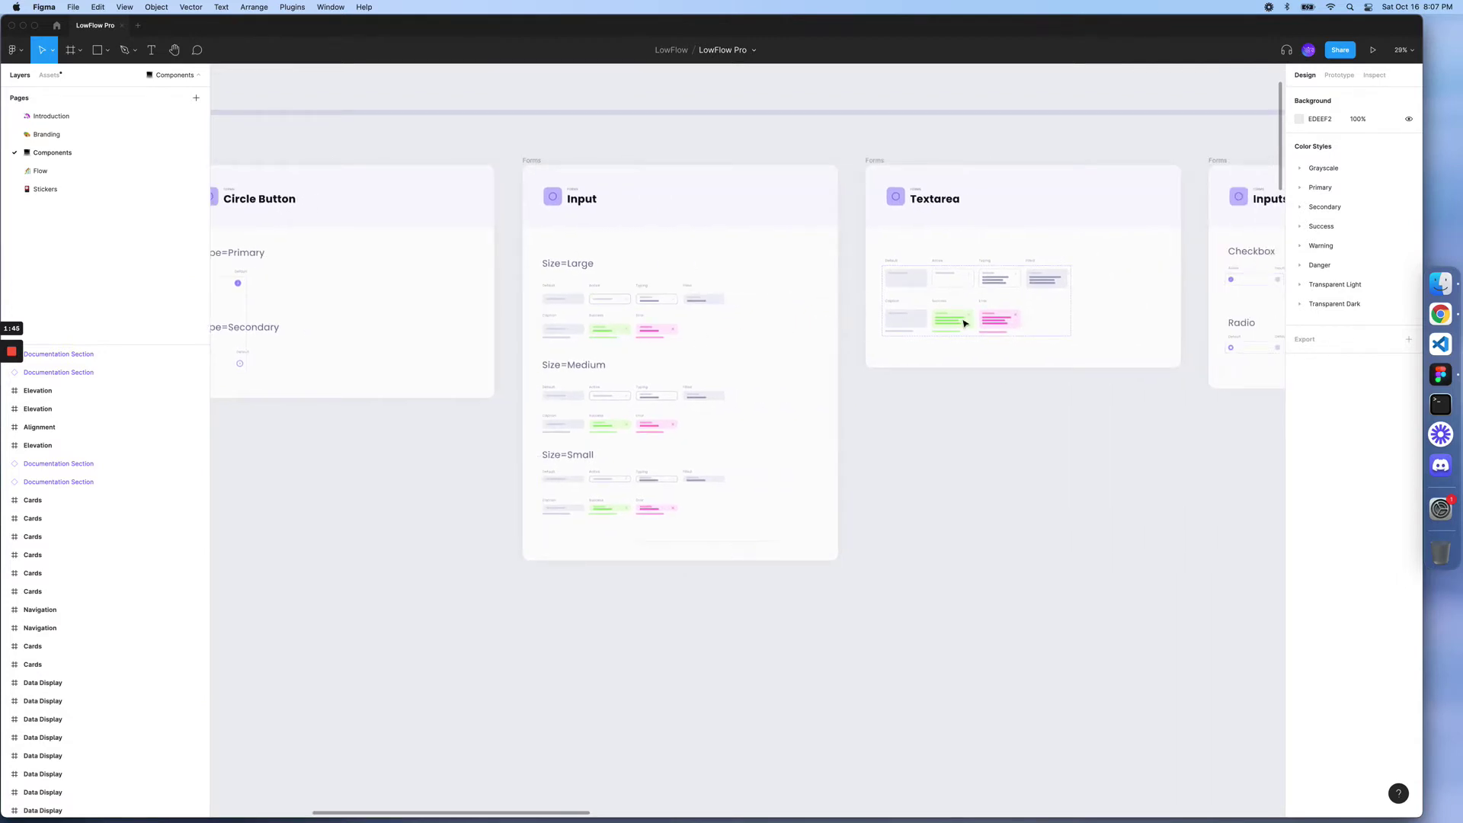
scroll(936, 333, "up", 3)
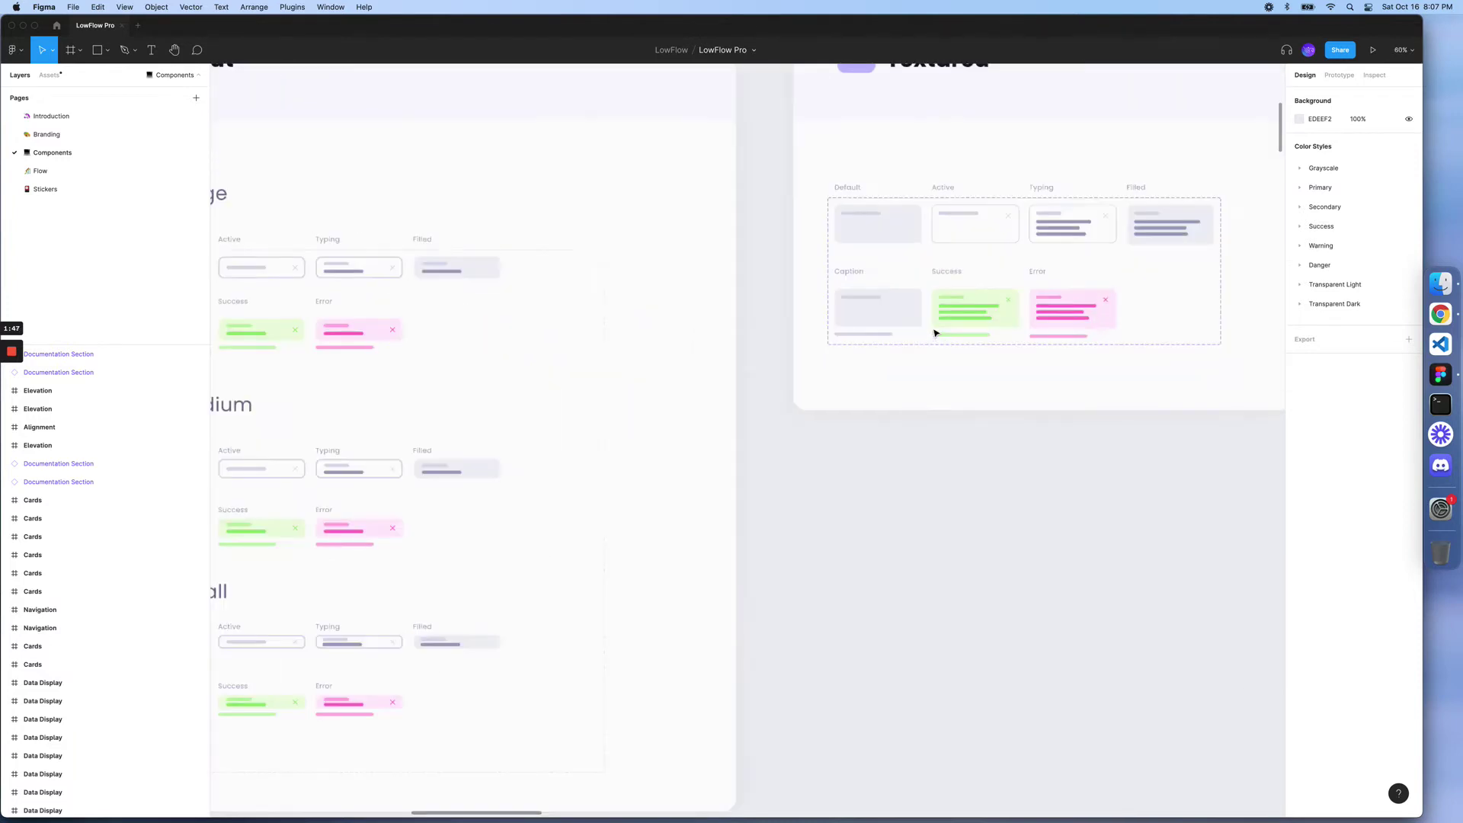
scroll(936, 332, "right", 8)
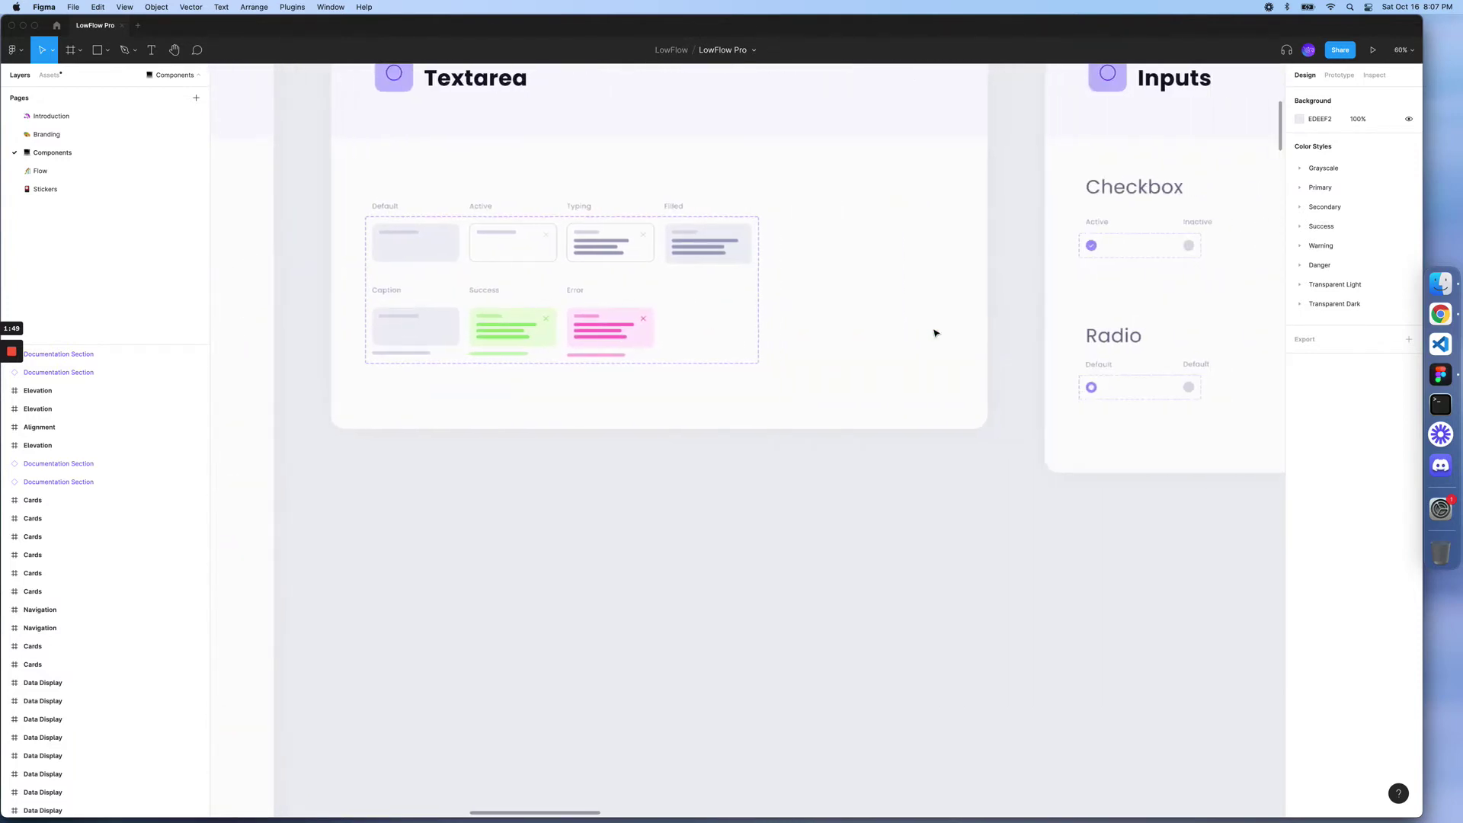
scroll(935, 332, "right", 8)
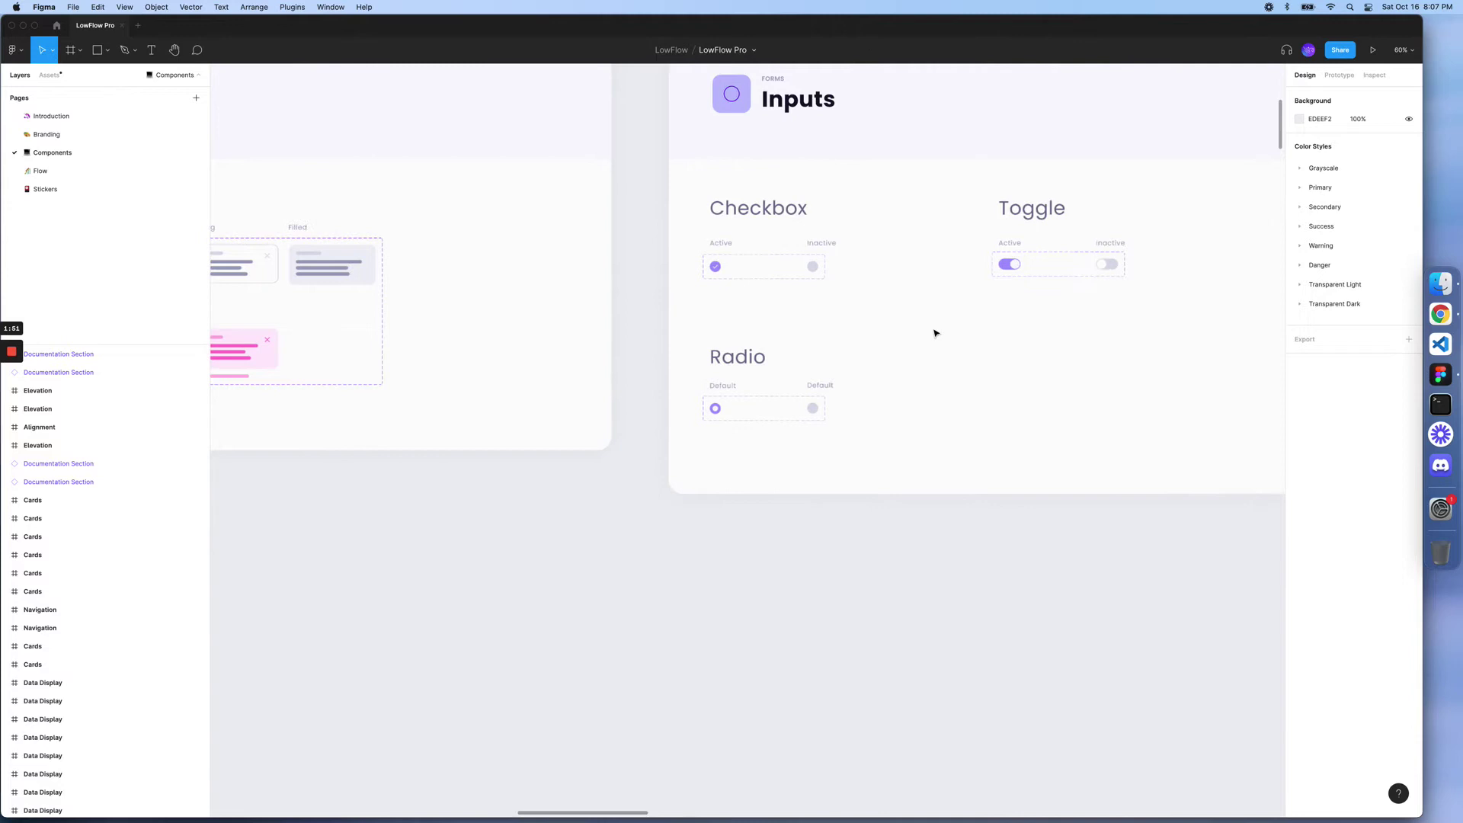
scroll(936, 333, "right", 1)
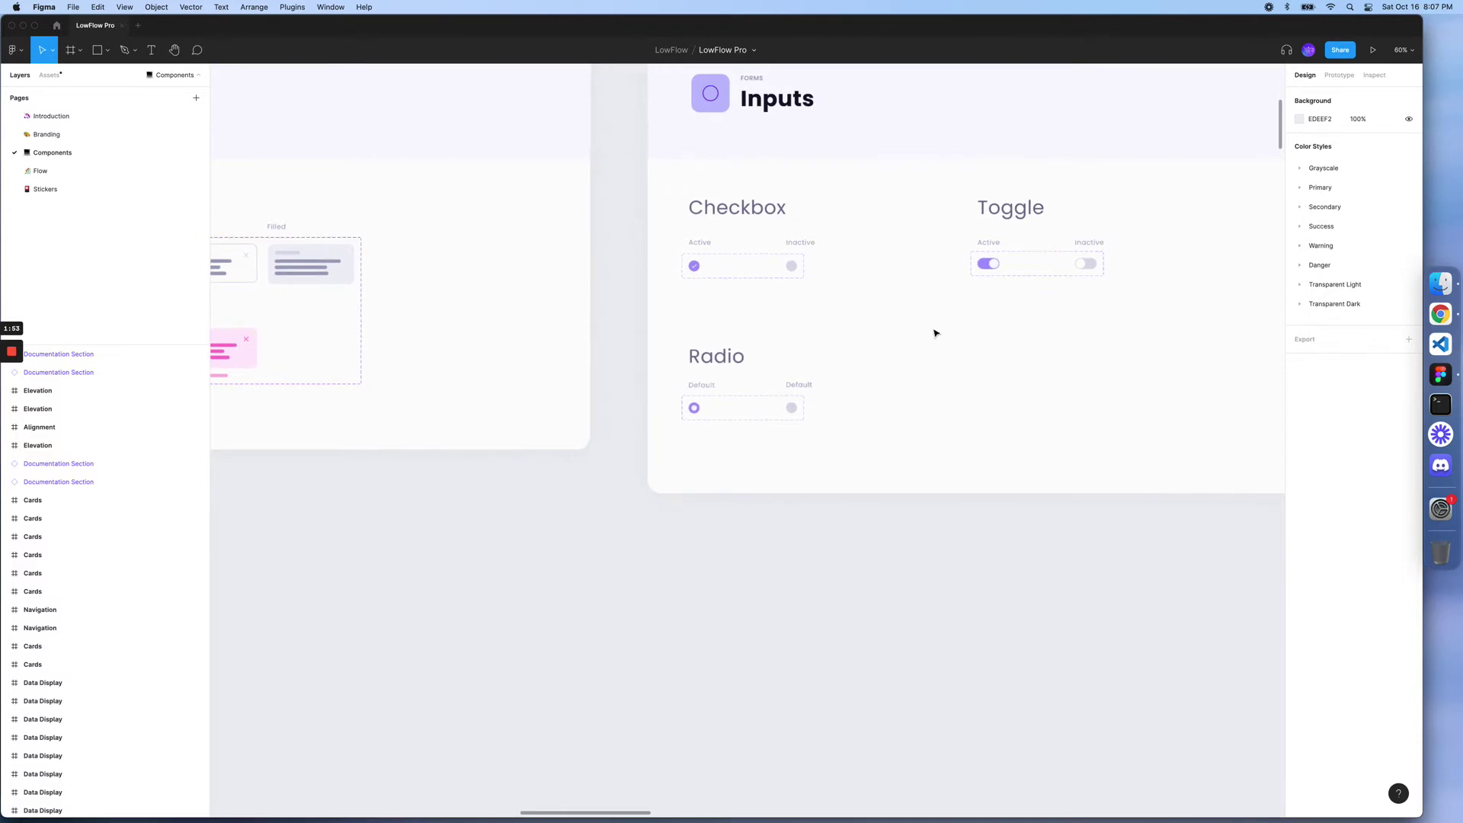
scroll(936, 333, "down", 5)
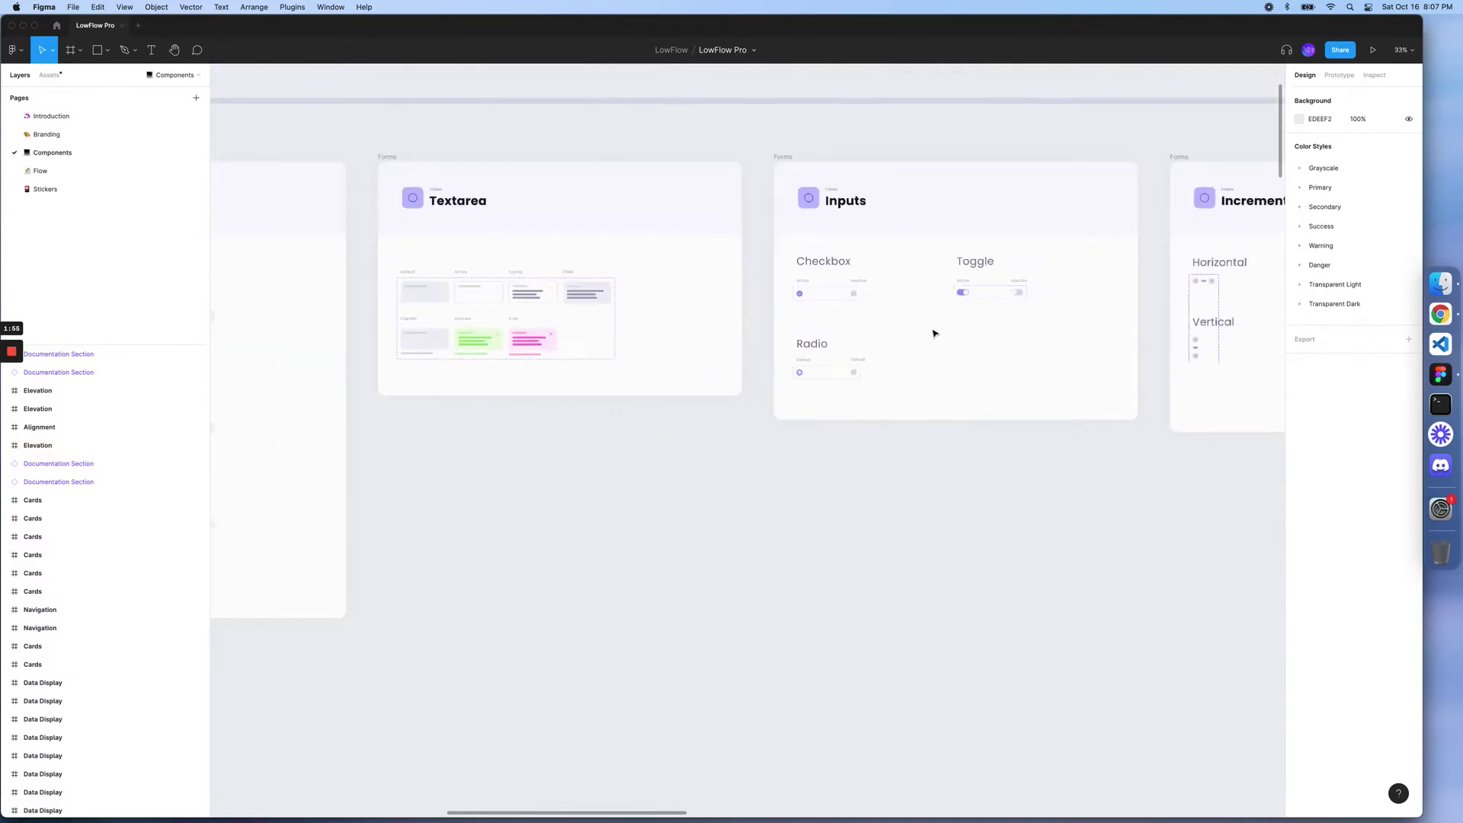
scroll(935, 333, "right", 5)
scroll(935, 333, "right", 5)
scroll(935, 333, "right", 3)
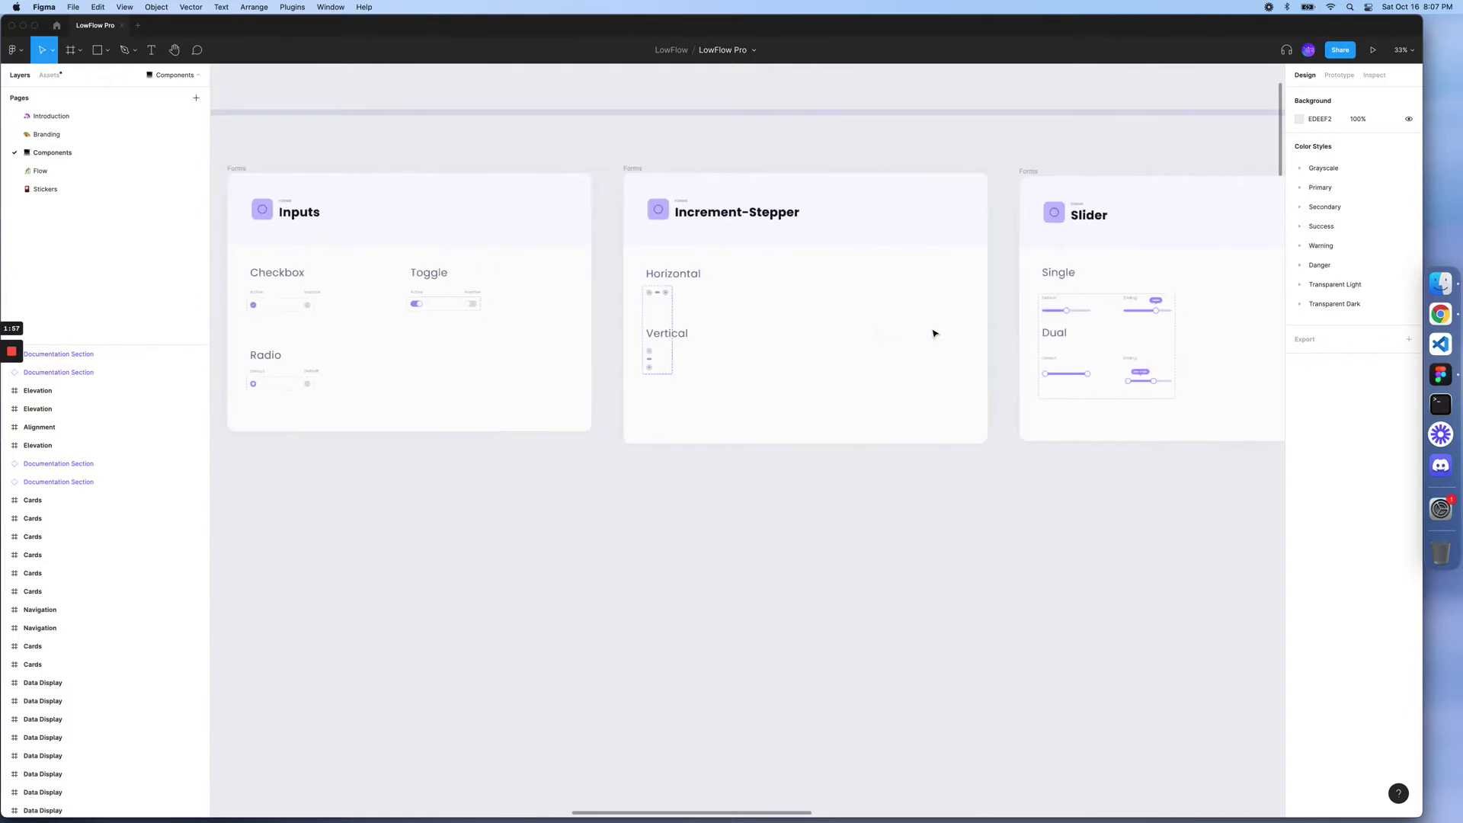
scroll(936, 333, "right", 3)
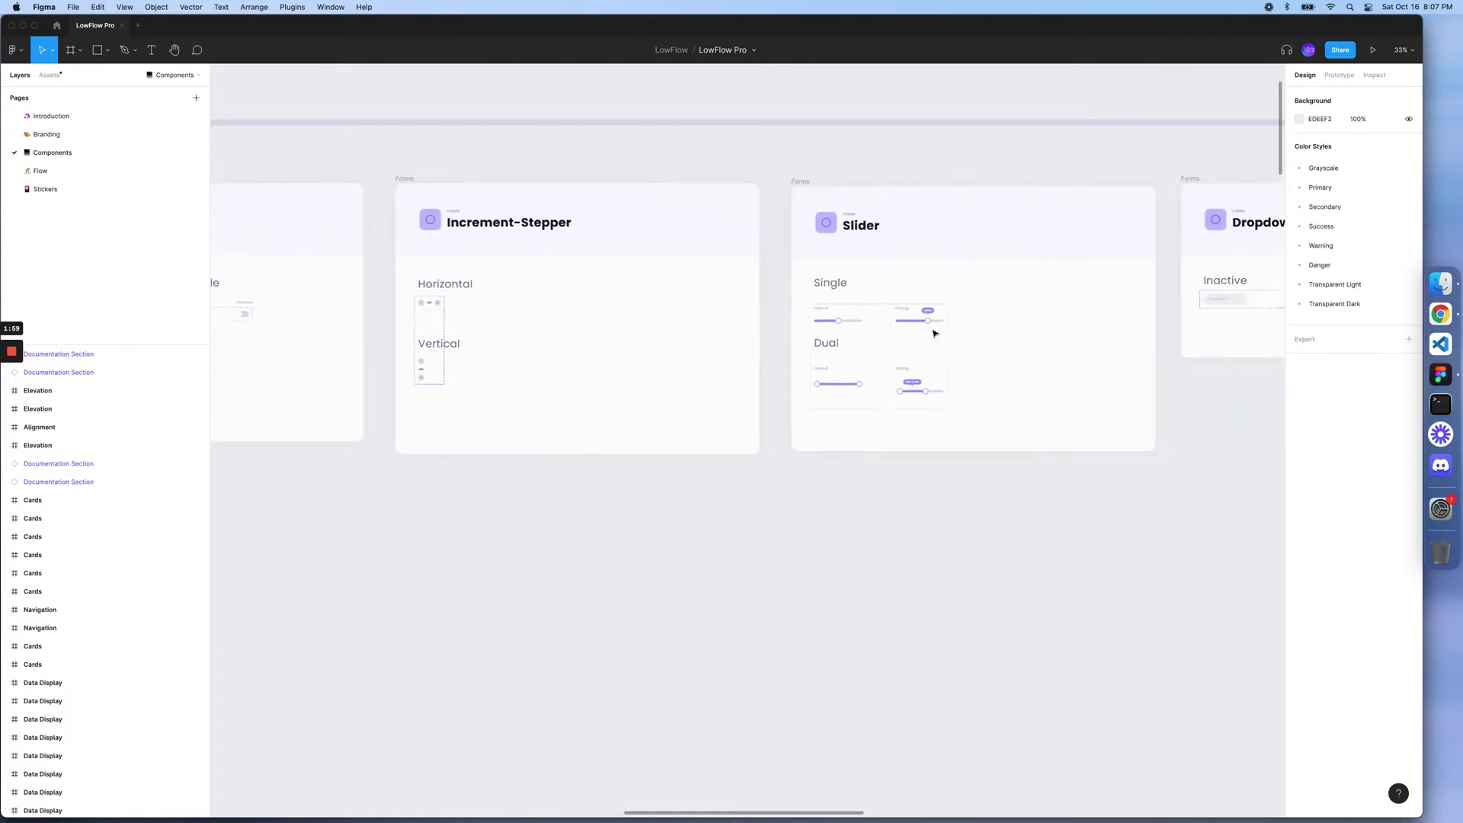
scroll(935, 332, "right", 3)
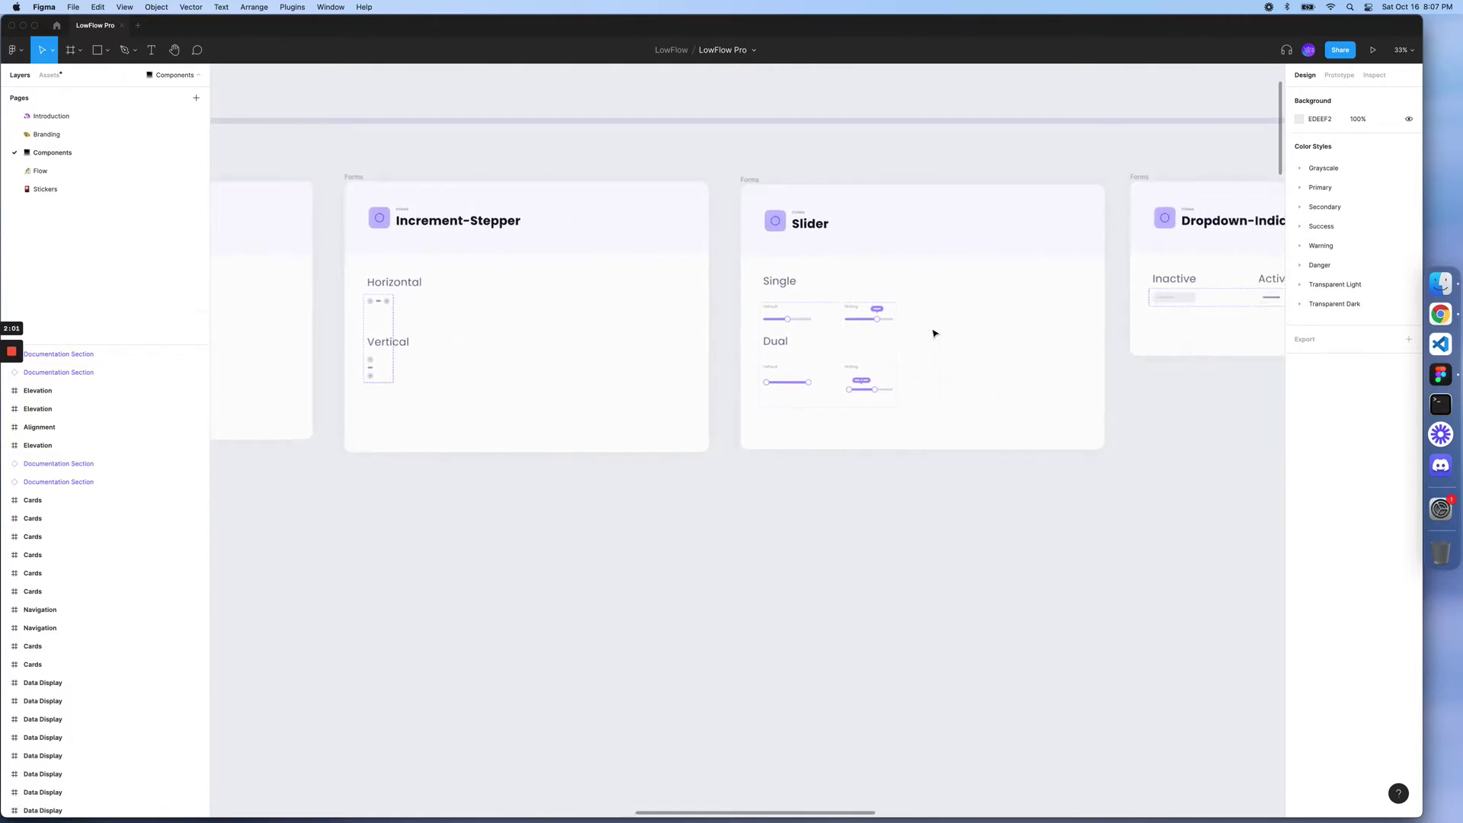
scroll(935, 333, "right", 3)
scroll(935, 333, "right", 3)
scroll(935, 333, "right", 3)
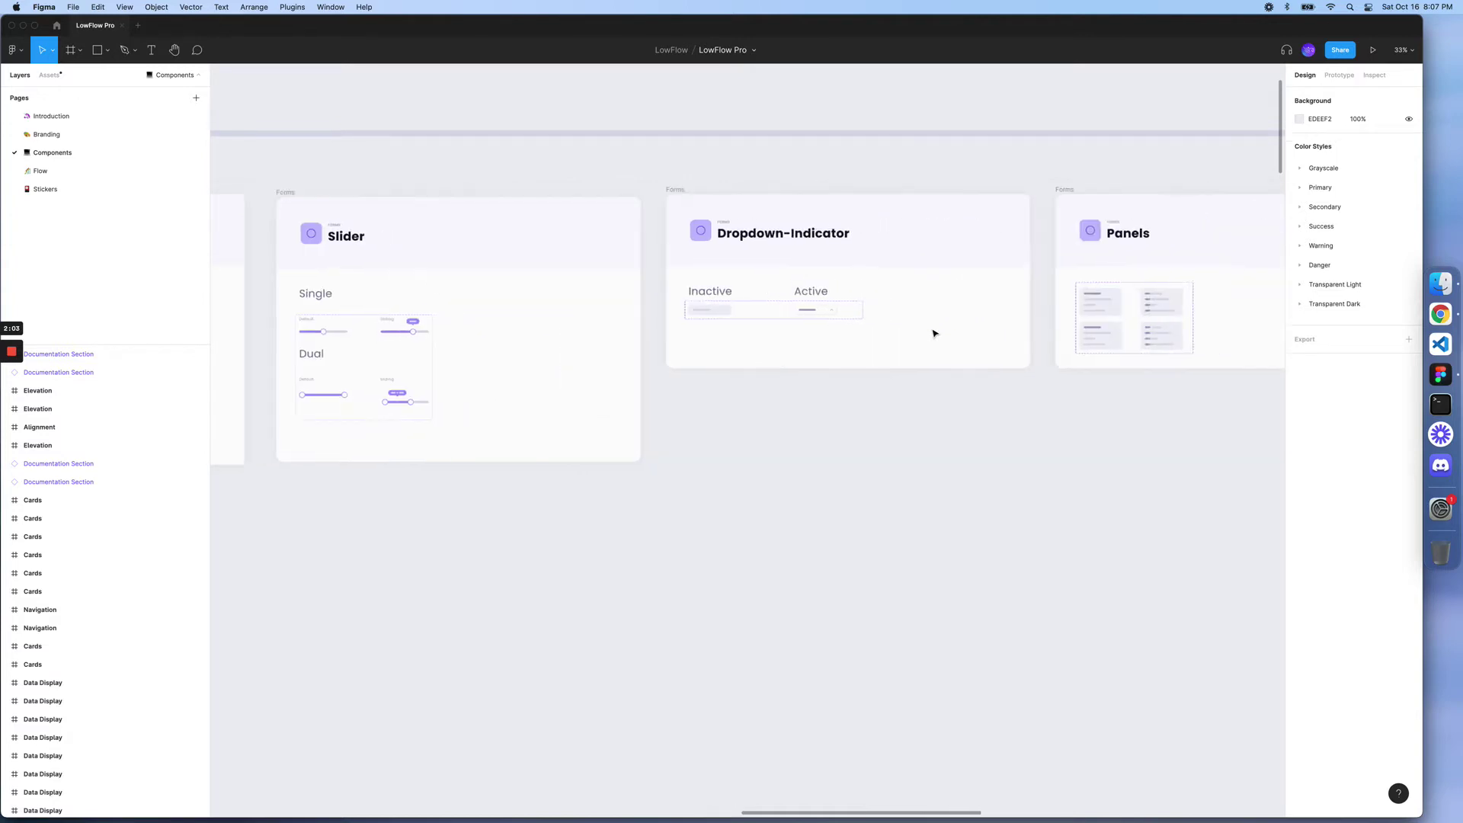
scroll(935, 333, "right", 3)
scroll(935, 333, "right", 3)
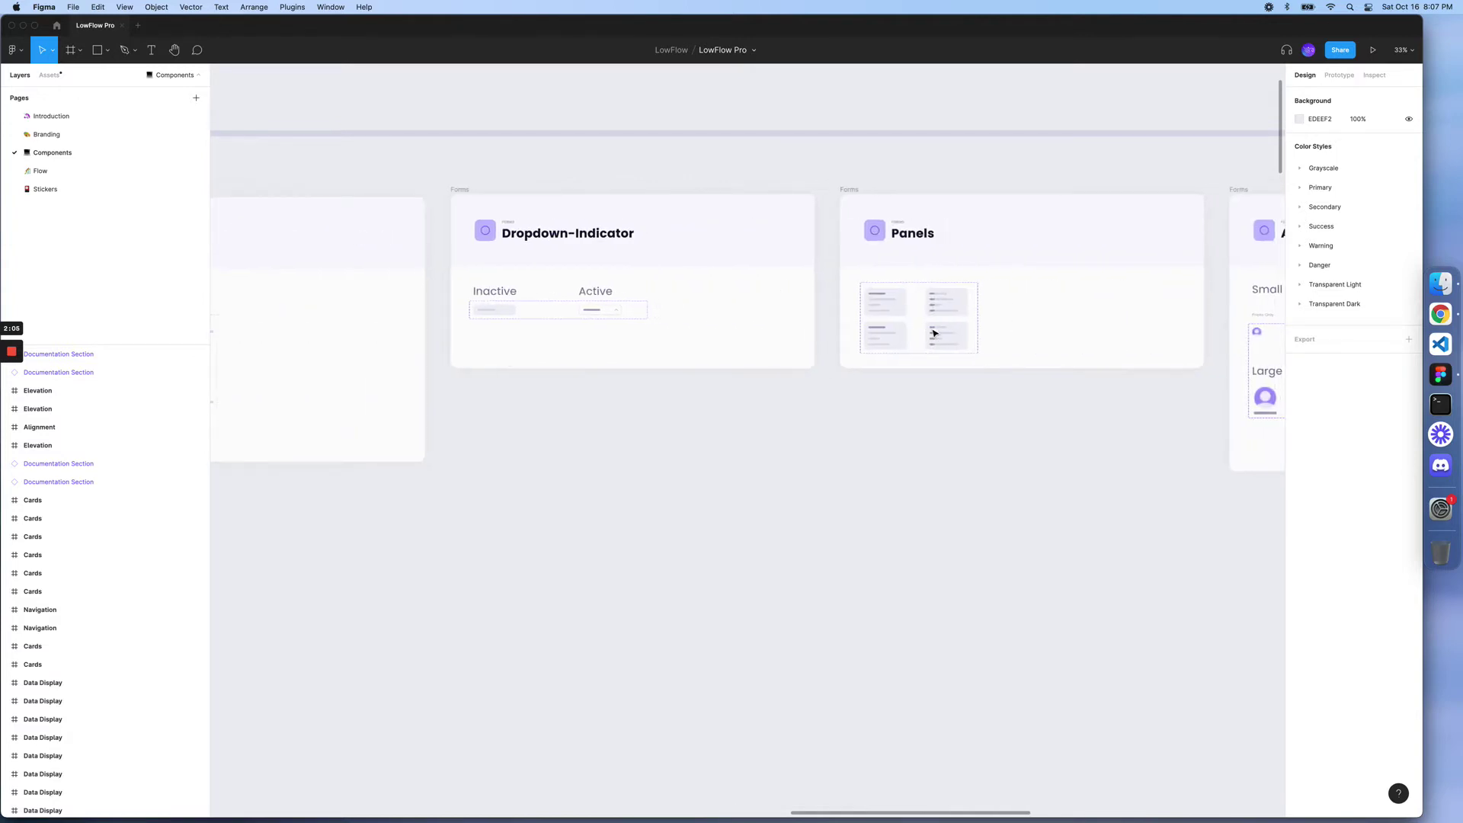
scroll(935, 333, "right", 3)
scroll(936, 333, "right", 3)
scroll(935, 333, "right", 1)
left_click(682, 341)
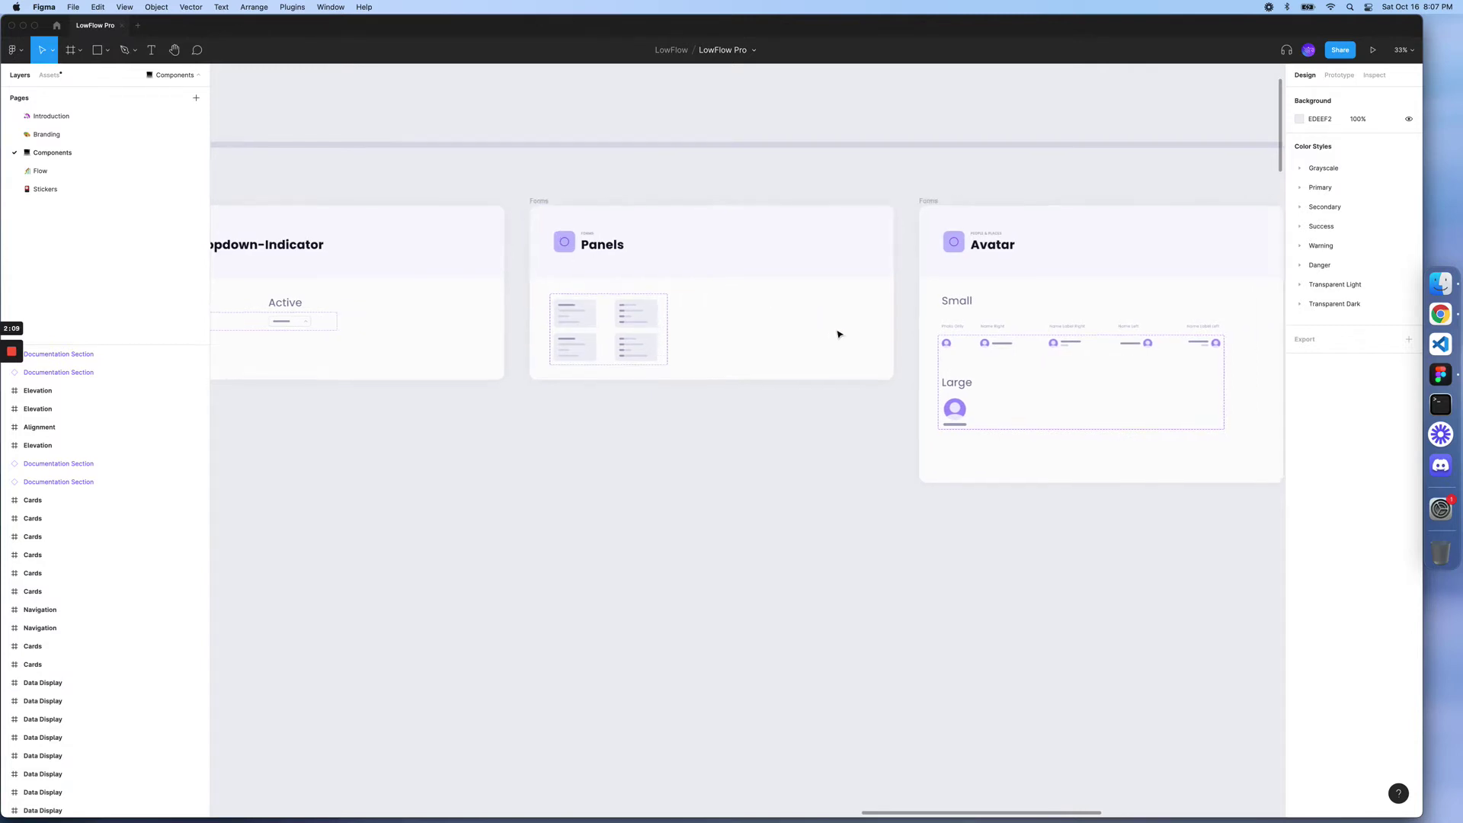
scroll(839, 335, "right", 3)
scroll(840, 334, "right", 3)
scroll(743, 354, "right", 1)
left_click(692, 372)
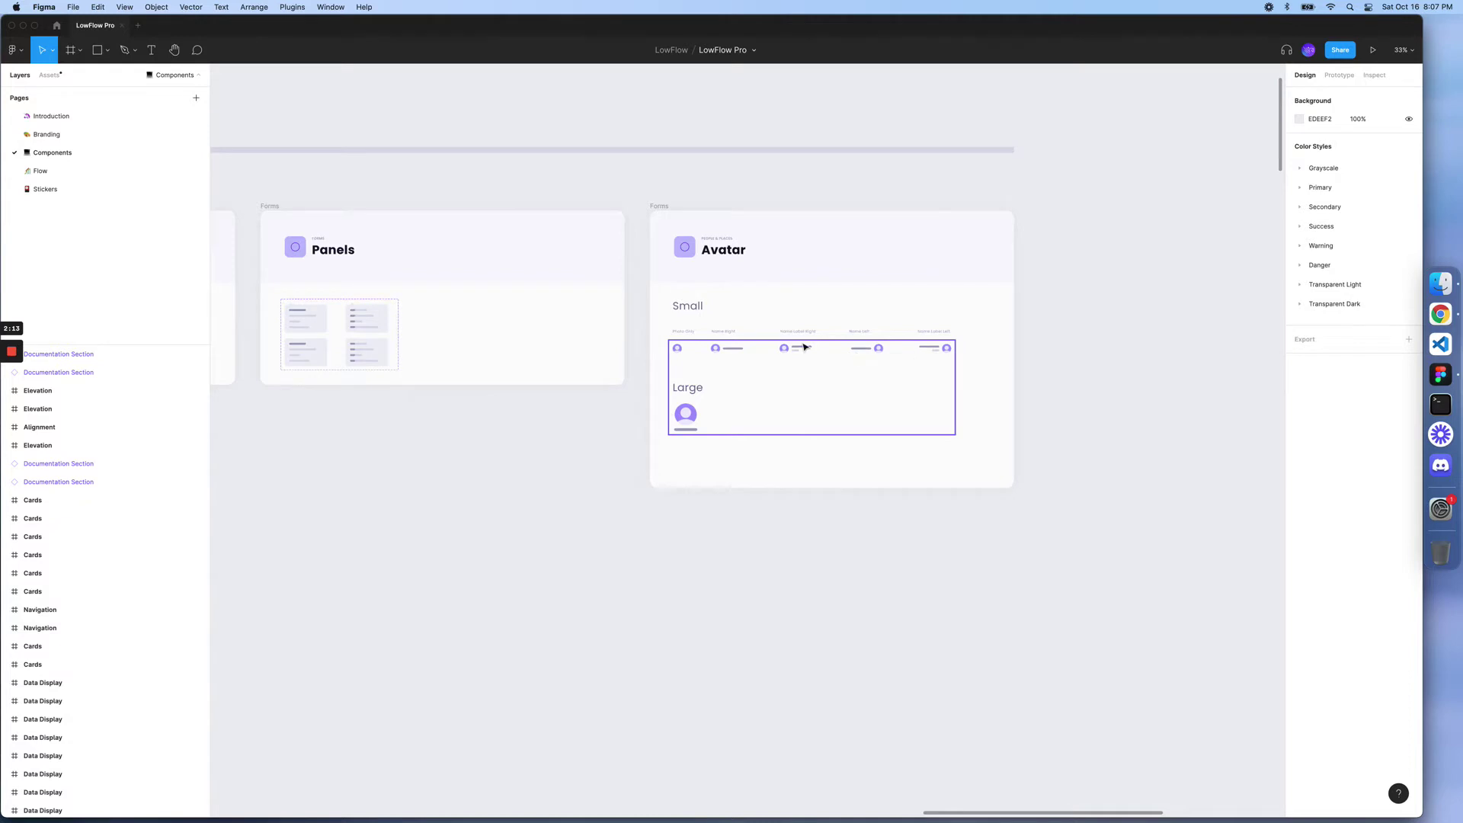
left_click(514, 462)
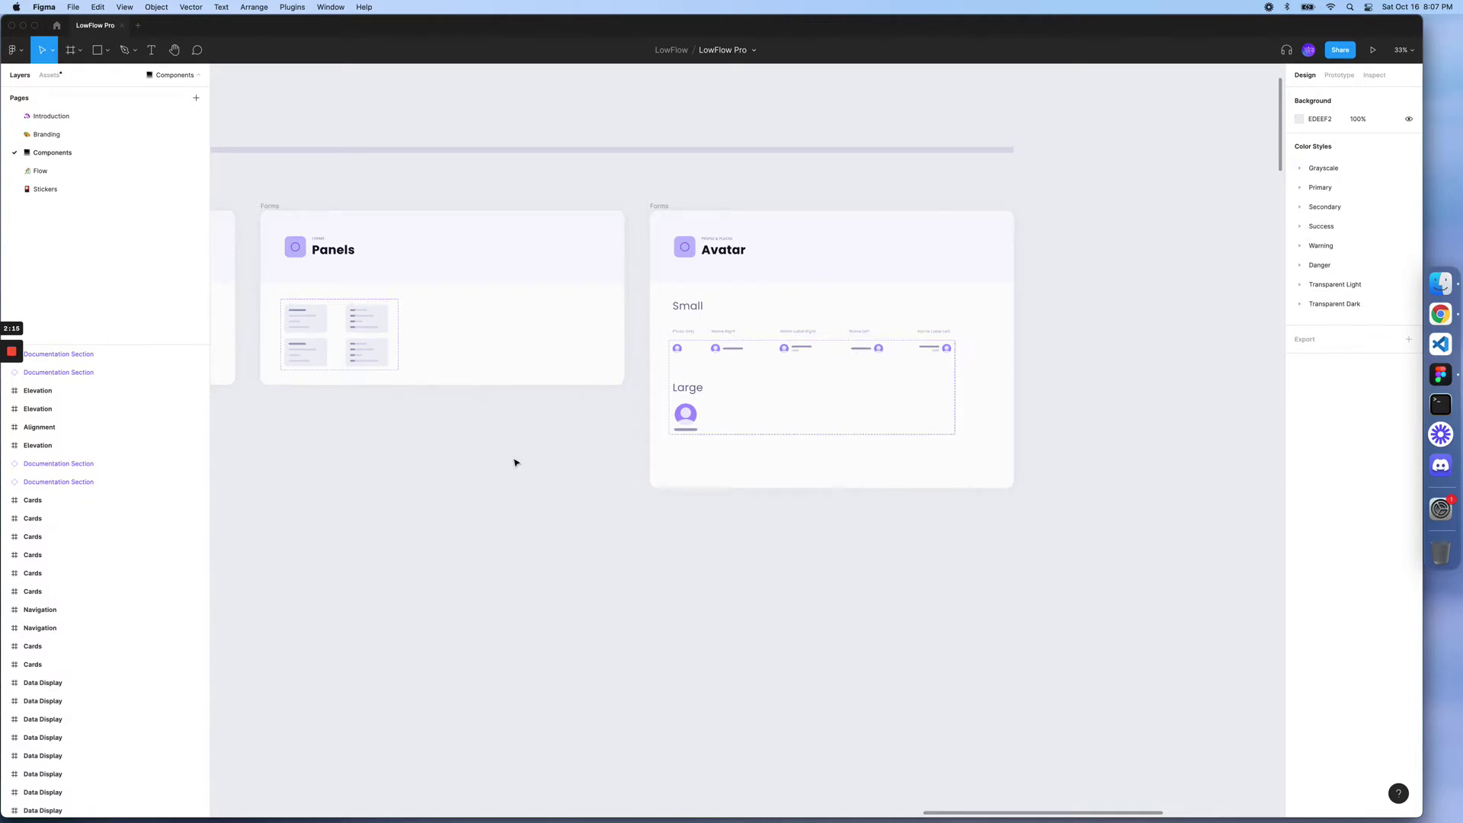
scroll(515, 462, "down", 5)
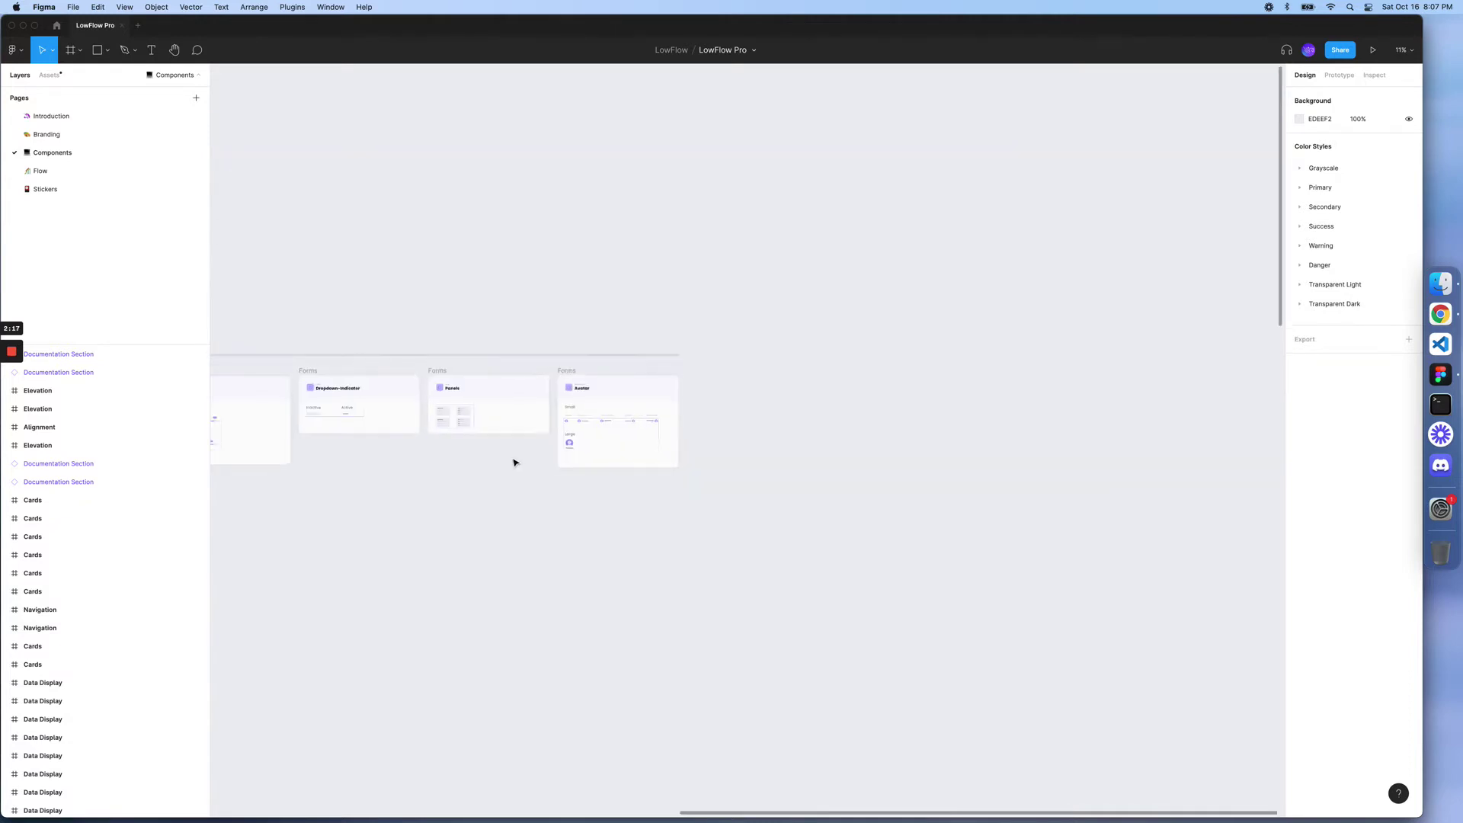
scroll(515, 462, "down", 4)
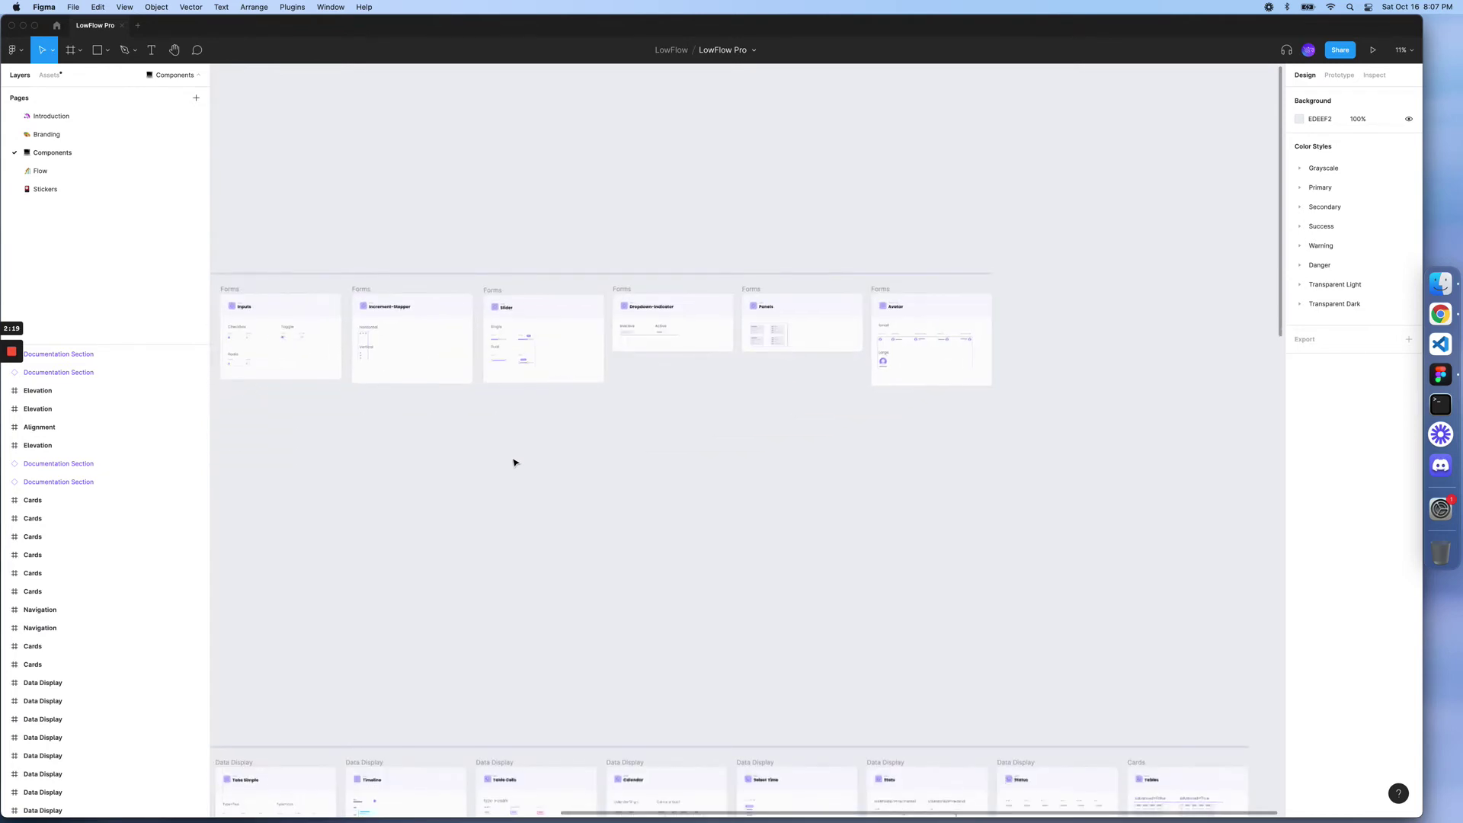
scroll(515, 462, "down", 5)
scroll(515, 462, "right", 5)
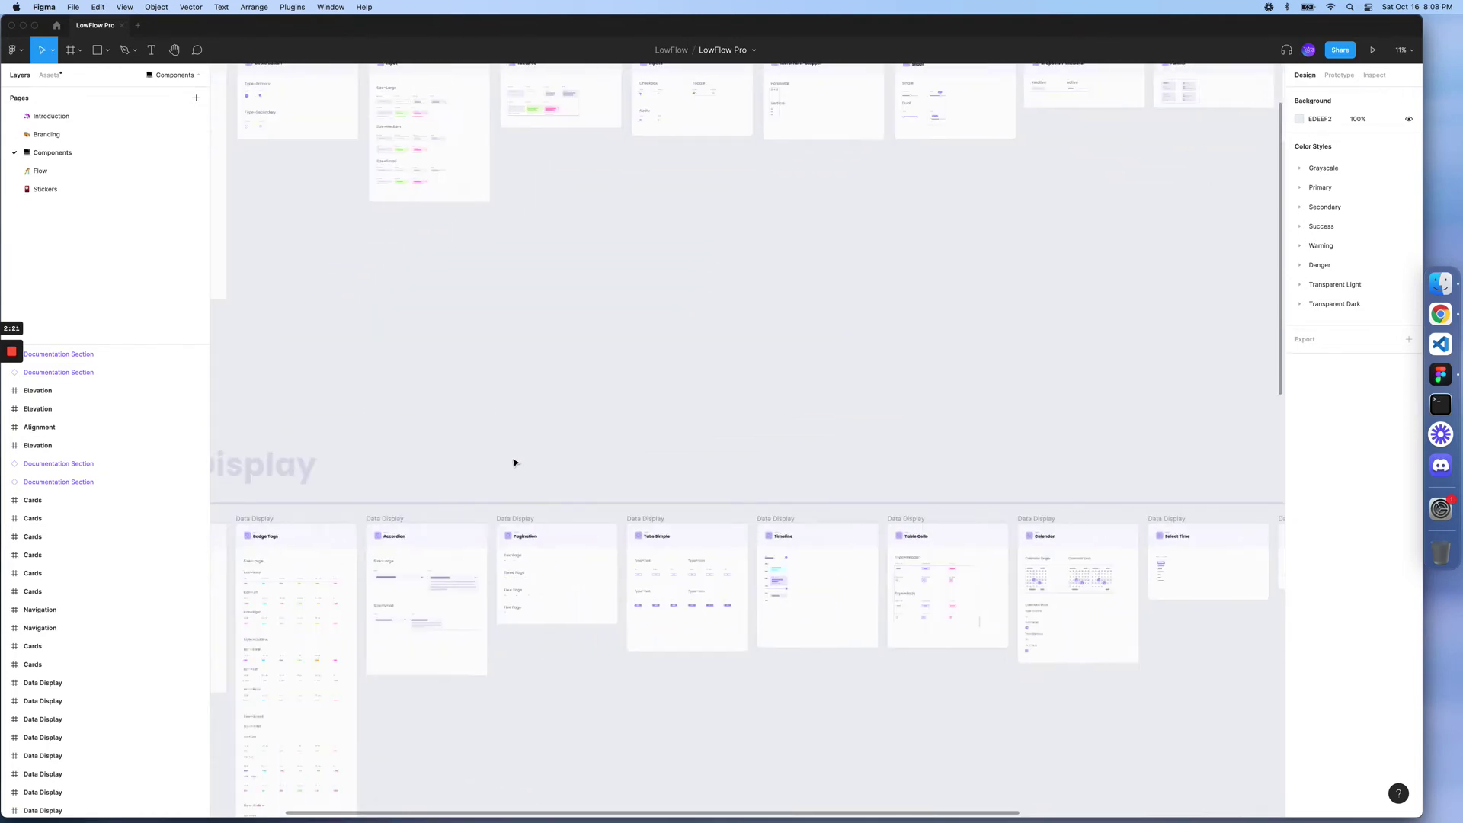
scroll(515, 462, "left", 5)
scroll(515, 462, "left", 3)
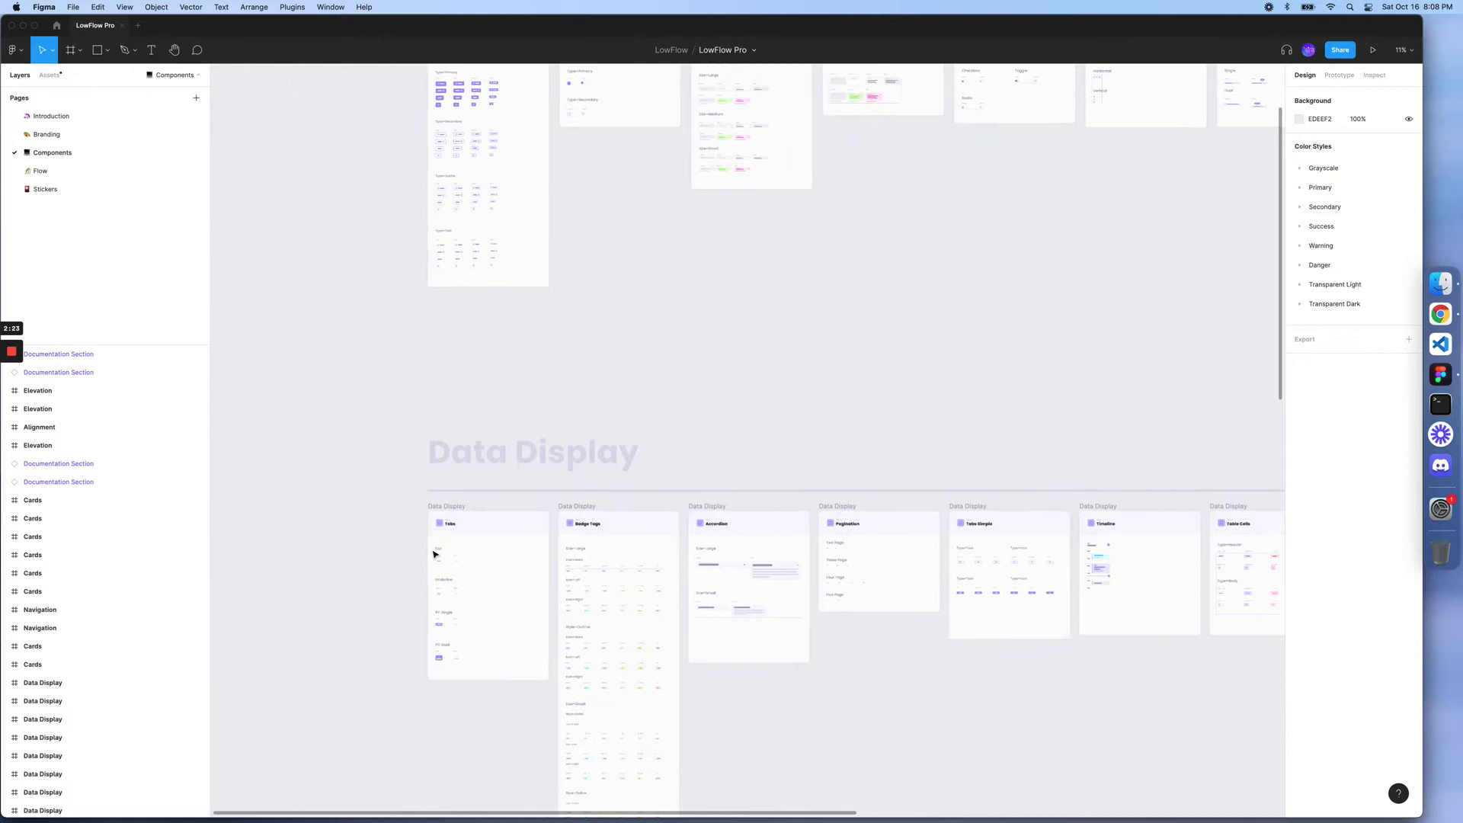
scroll(451, 589, "up", 5, "ctrl")
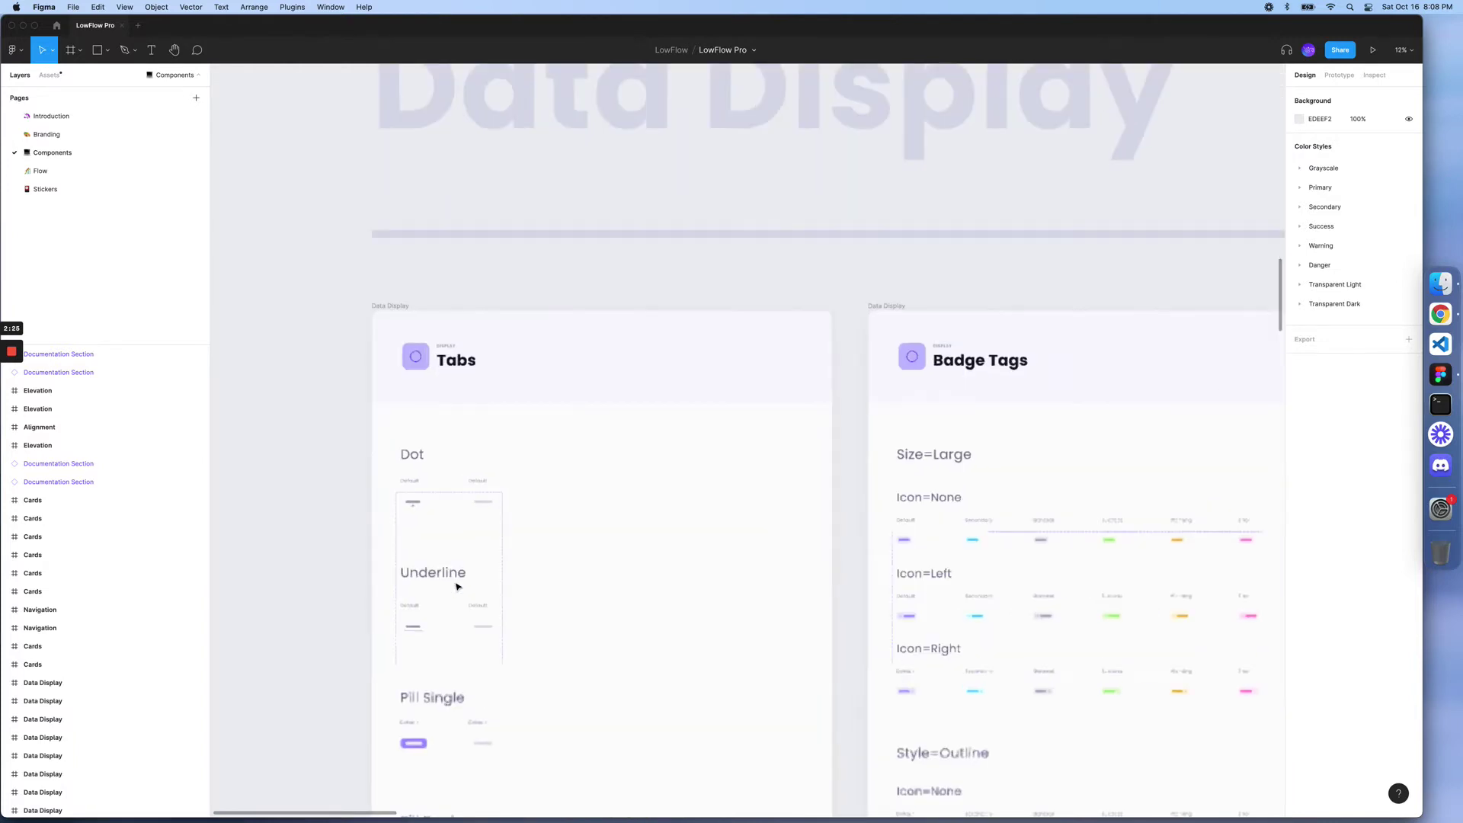
scroll(457, 587, "down", 3, "ctrl")
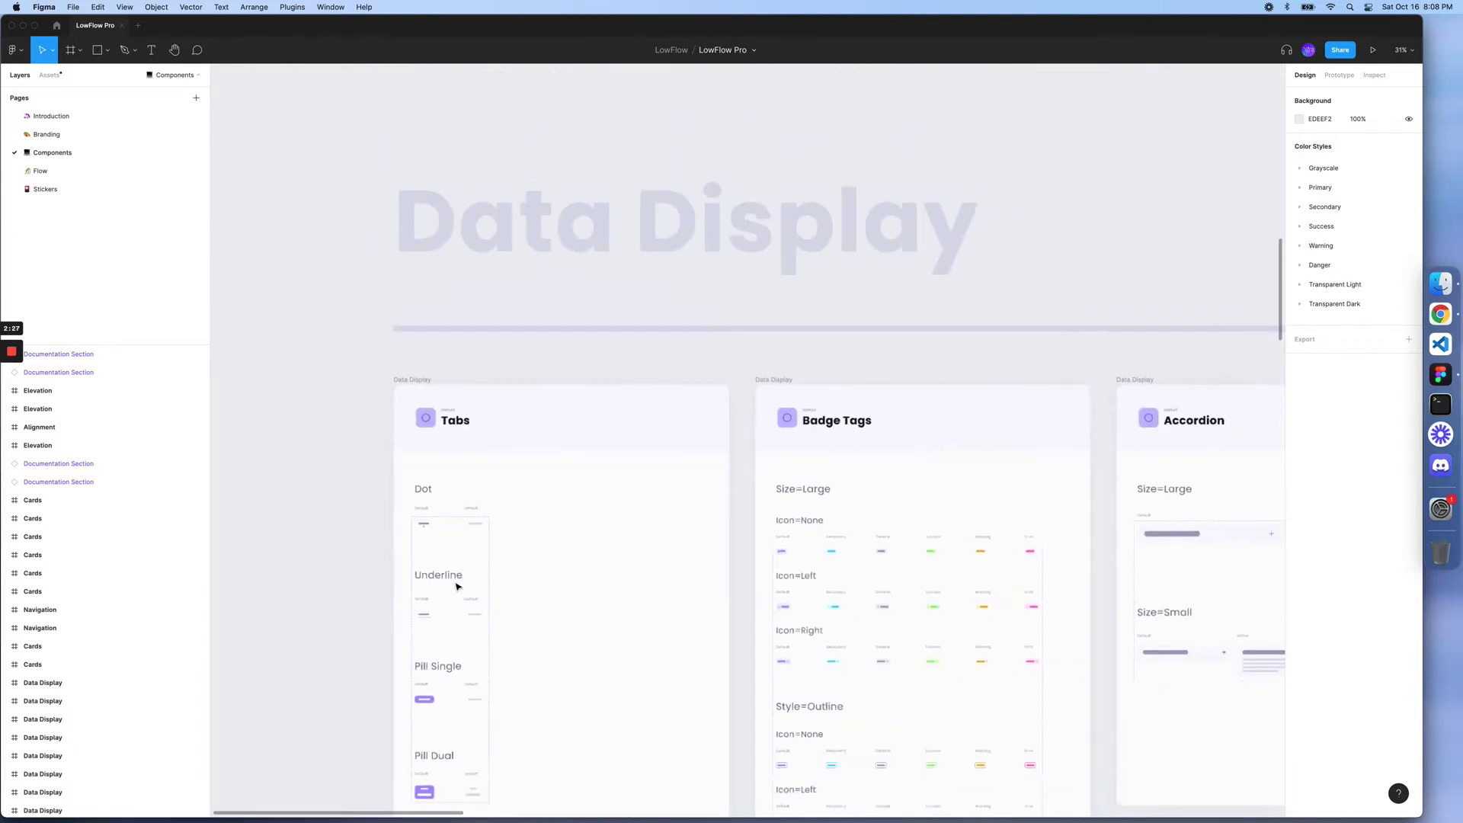
scroll(456, 587, "down", 2, "ctrl")
scroll(457, 586, "down", 3)
scroll(456, 587, "down", 1)
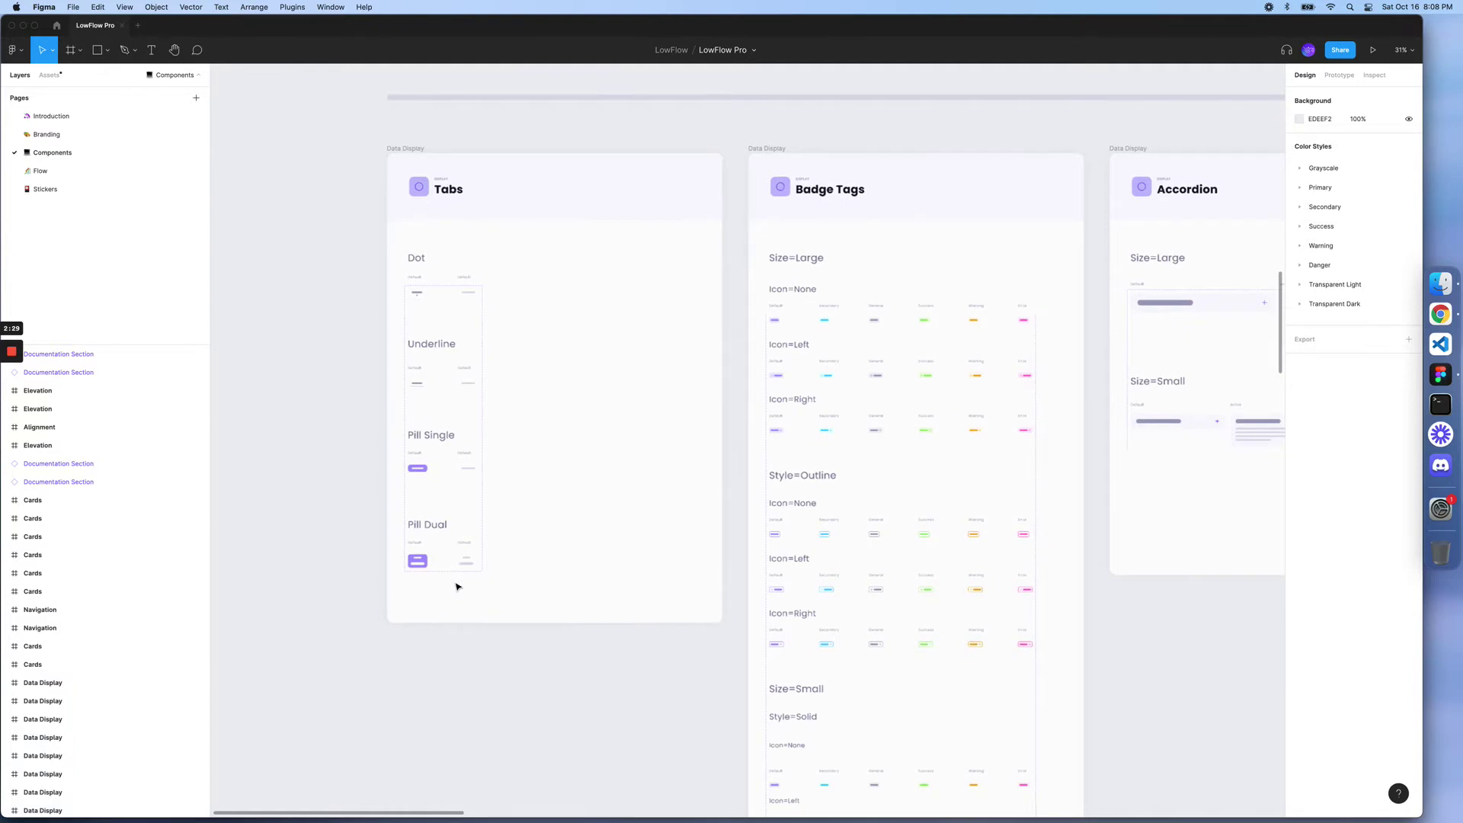
scroll(456, 587, "right", 1)
scroll(456, 587, "right", 3)
scroll(456, 586, "right", 1)
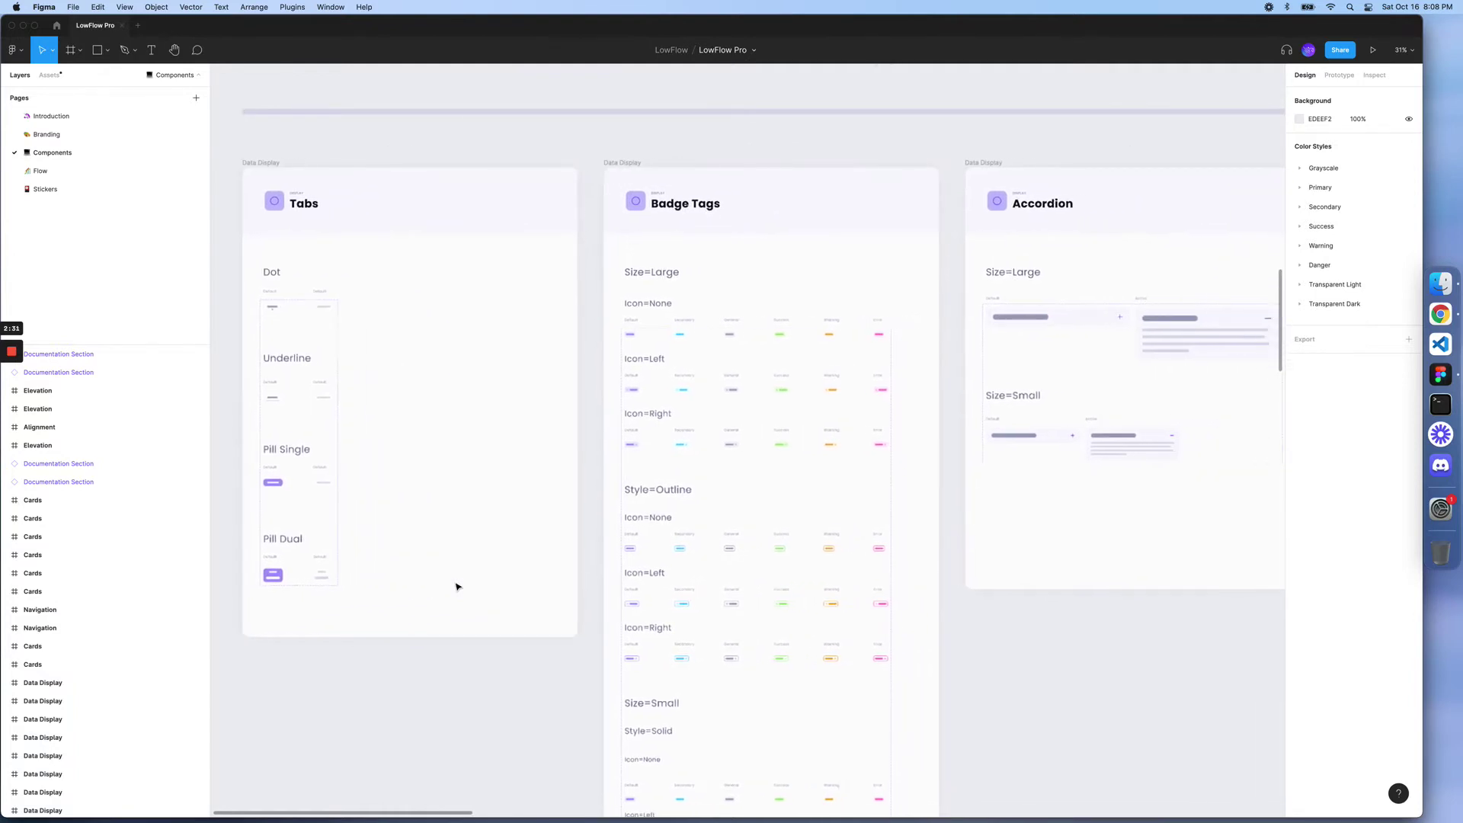
scroll(457, 587, "down", 3)
scroll(456, 587, "right", 3)
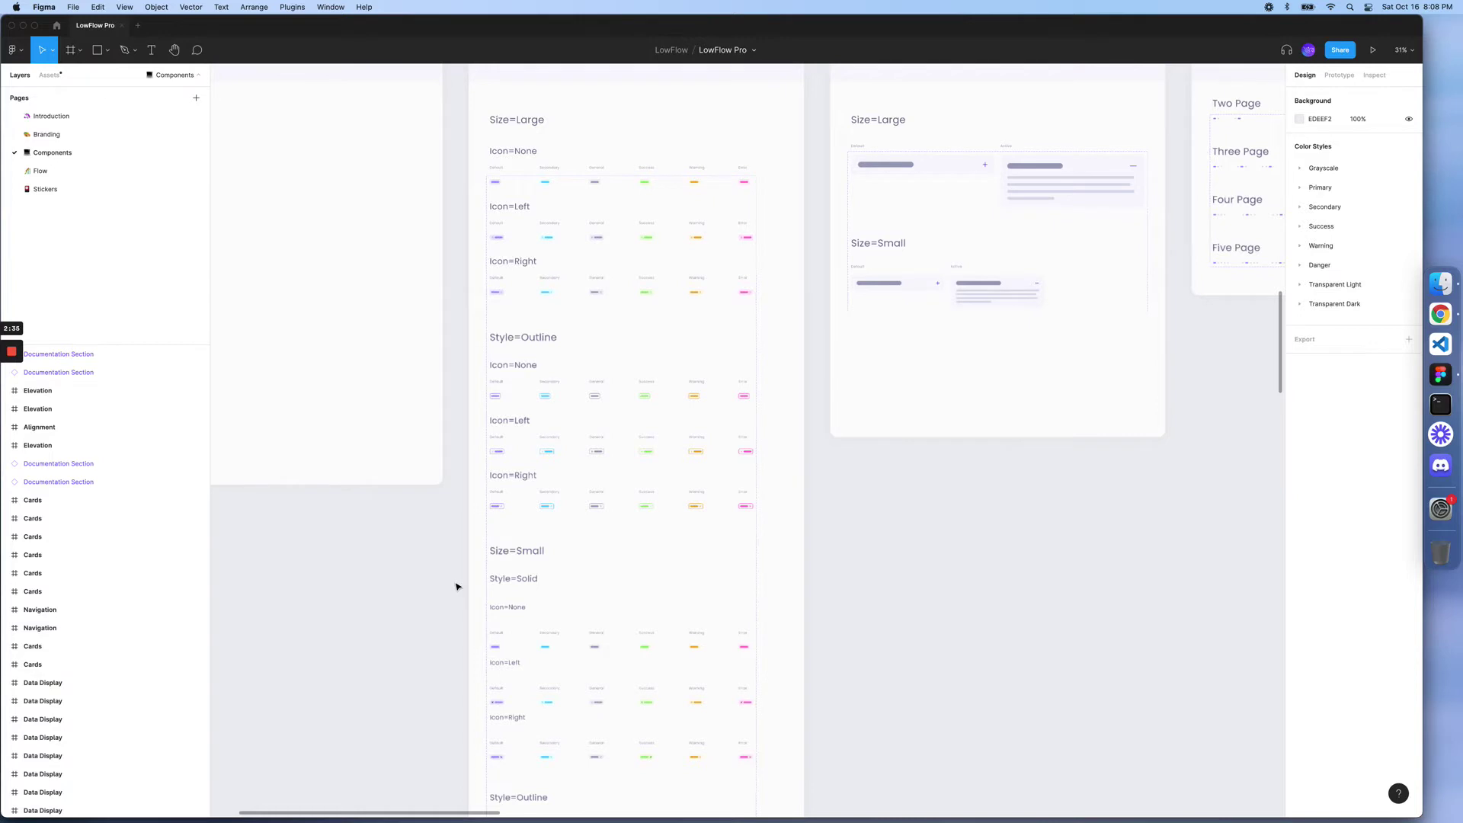
scroll(456, 587, "up", 4)
scroll(456, 587, "left", 5)
scroll(457, 586, "up", 2)
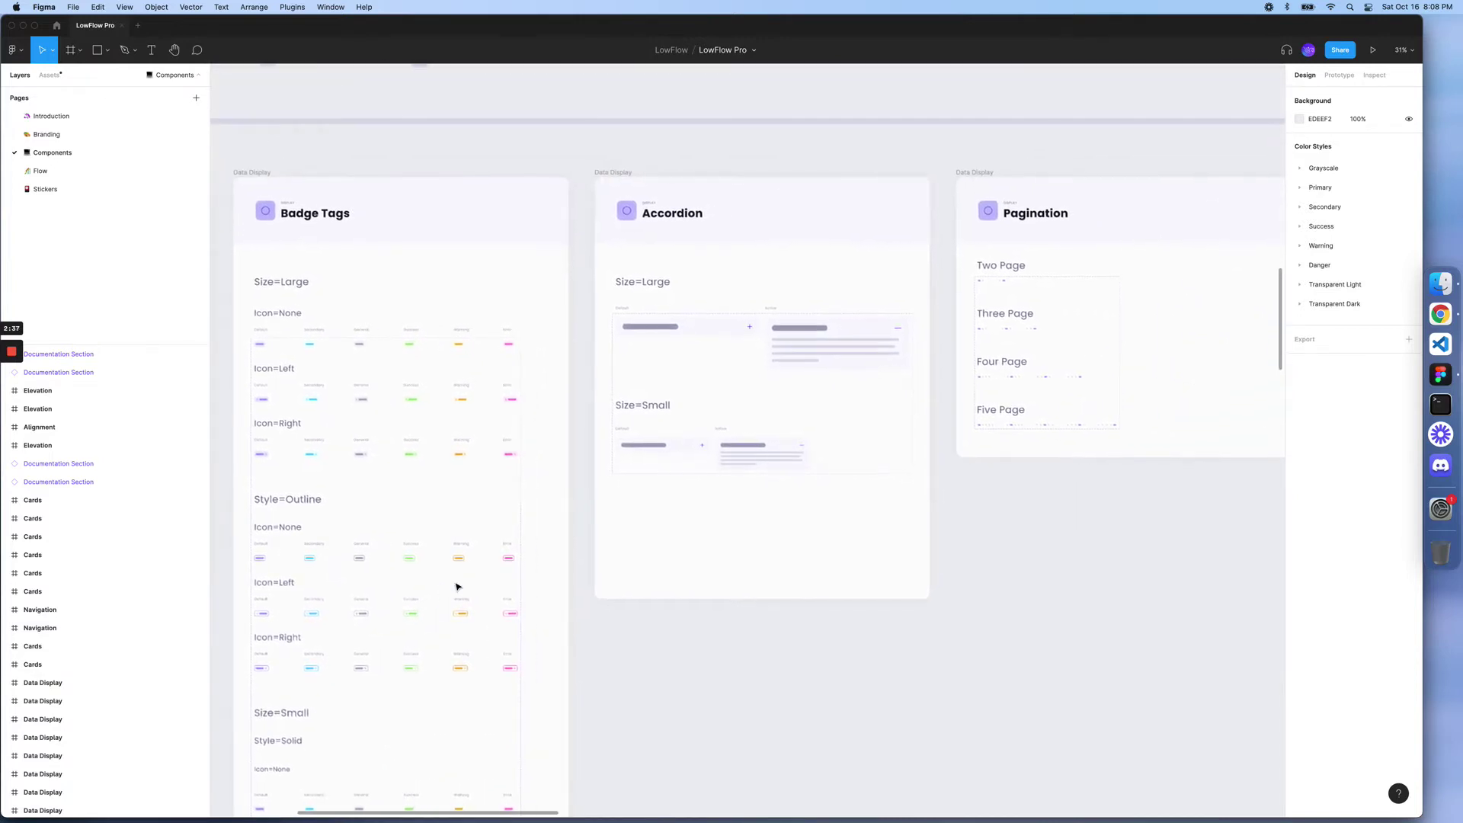
scroll(456, 586, "right", 4)
scroll(456, 587, "right", 2)
scroll(487, 480, "up", 1)
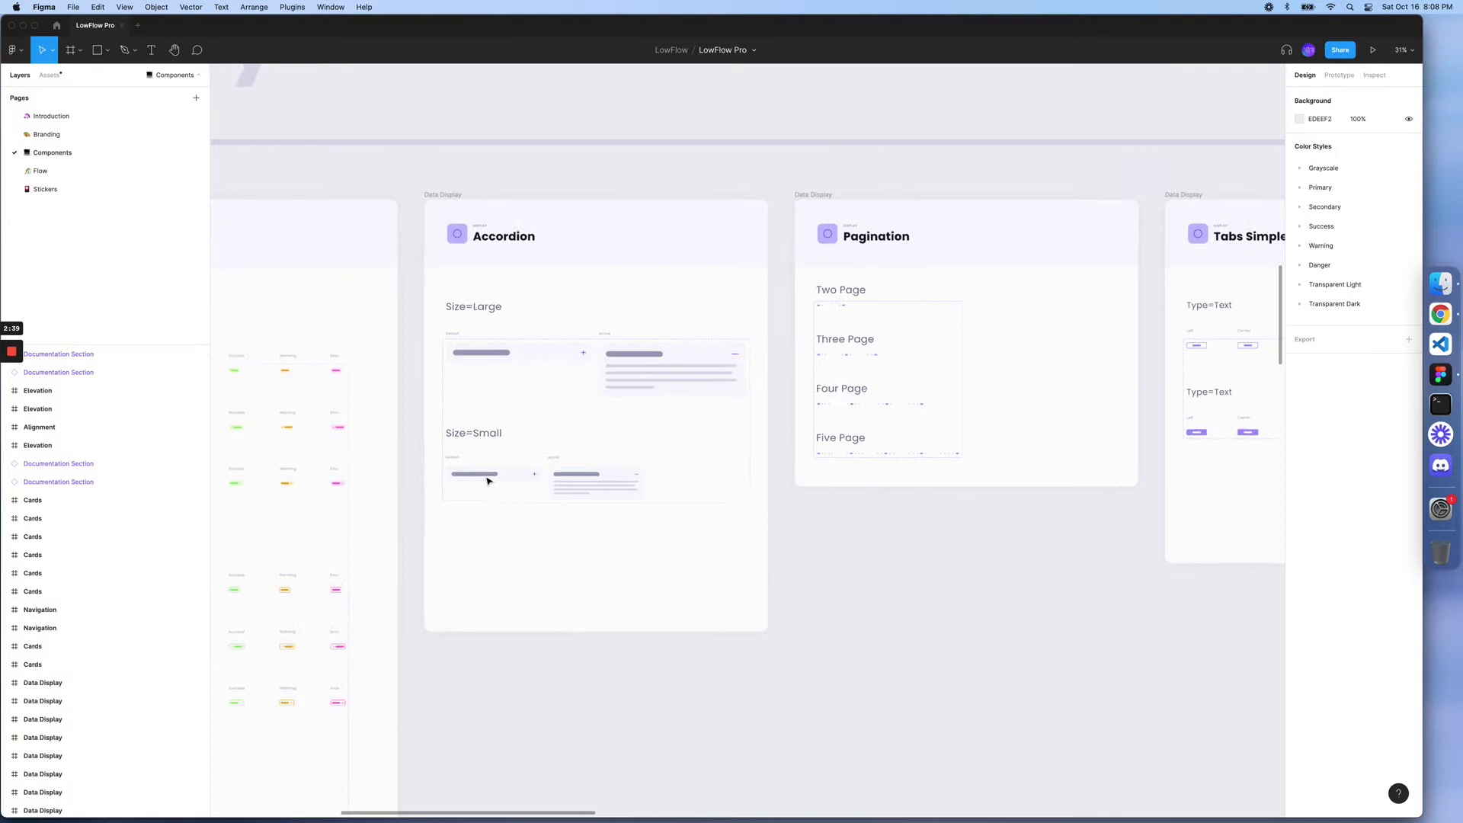
scroll(487, 480, "up", 5)
scroll(487, 480, "down", 5)
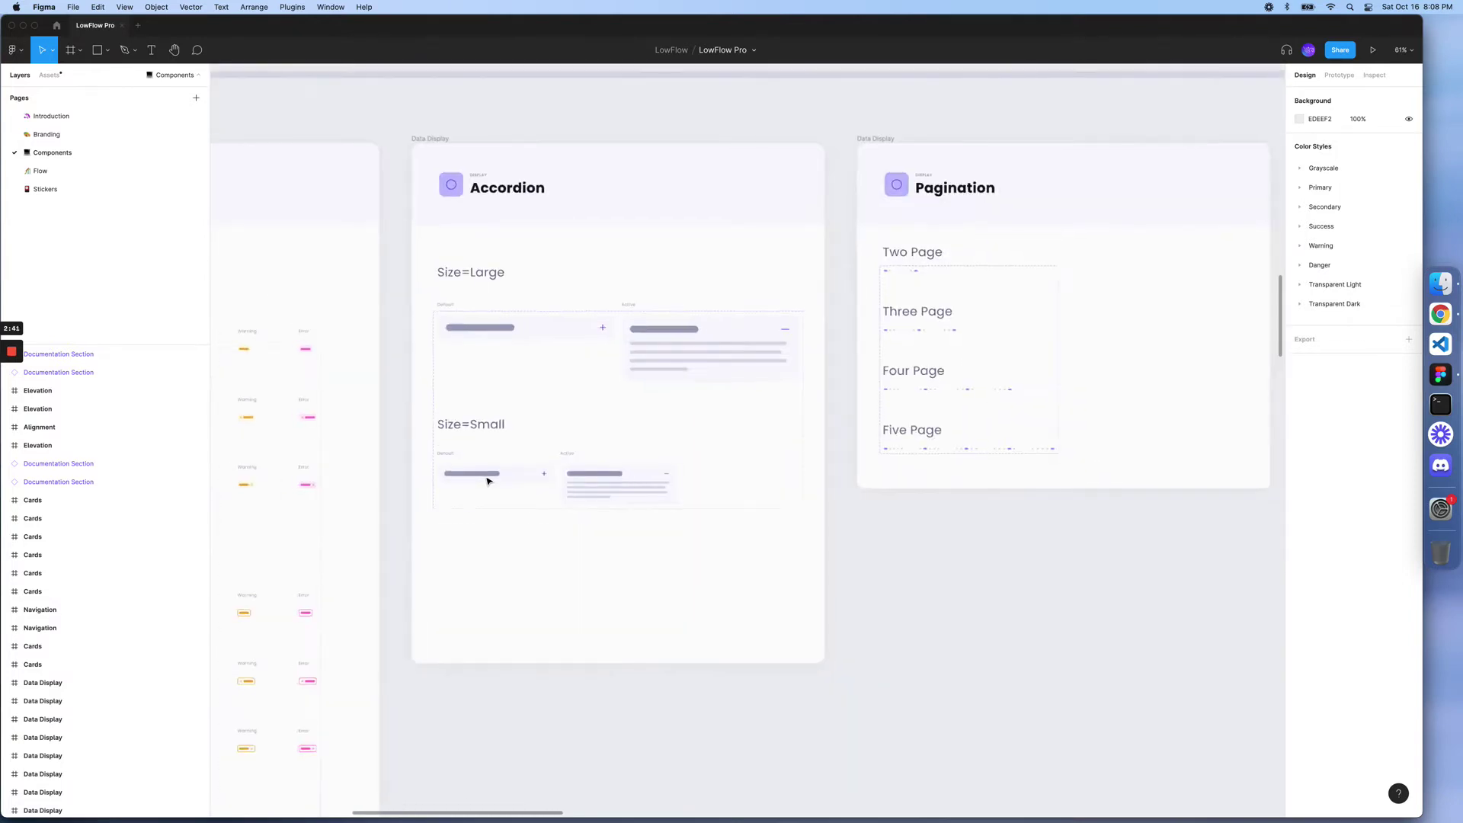
scroll(487, 480, "right", 5)
scroll(525, 446, "right", 4)
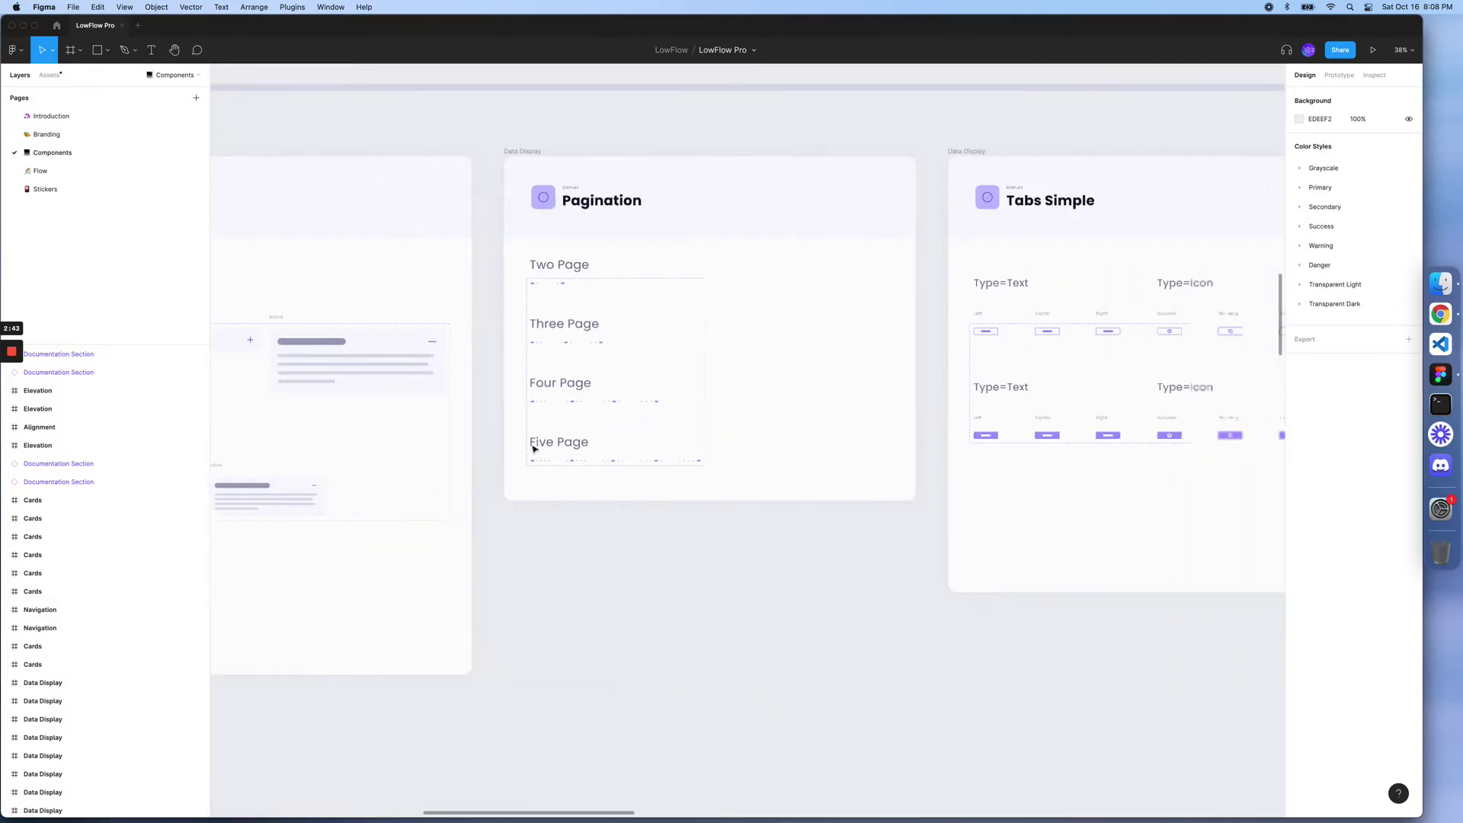
scroll(561, 413, "right", 1)
scroll(561, 413, "up", 5)
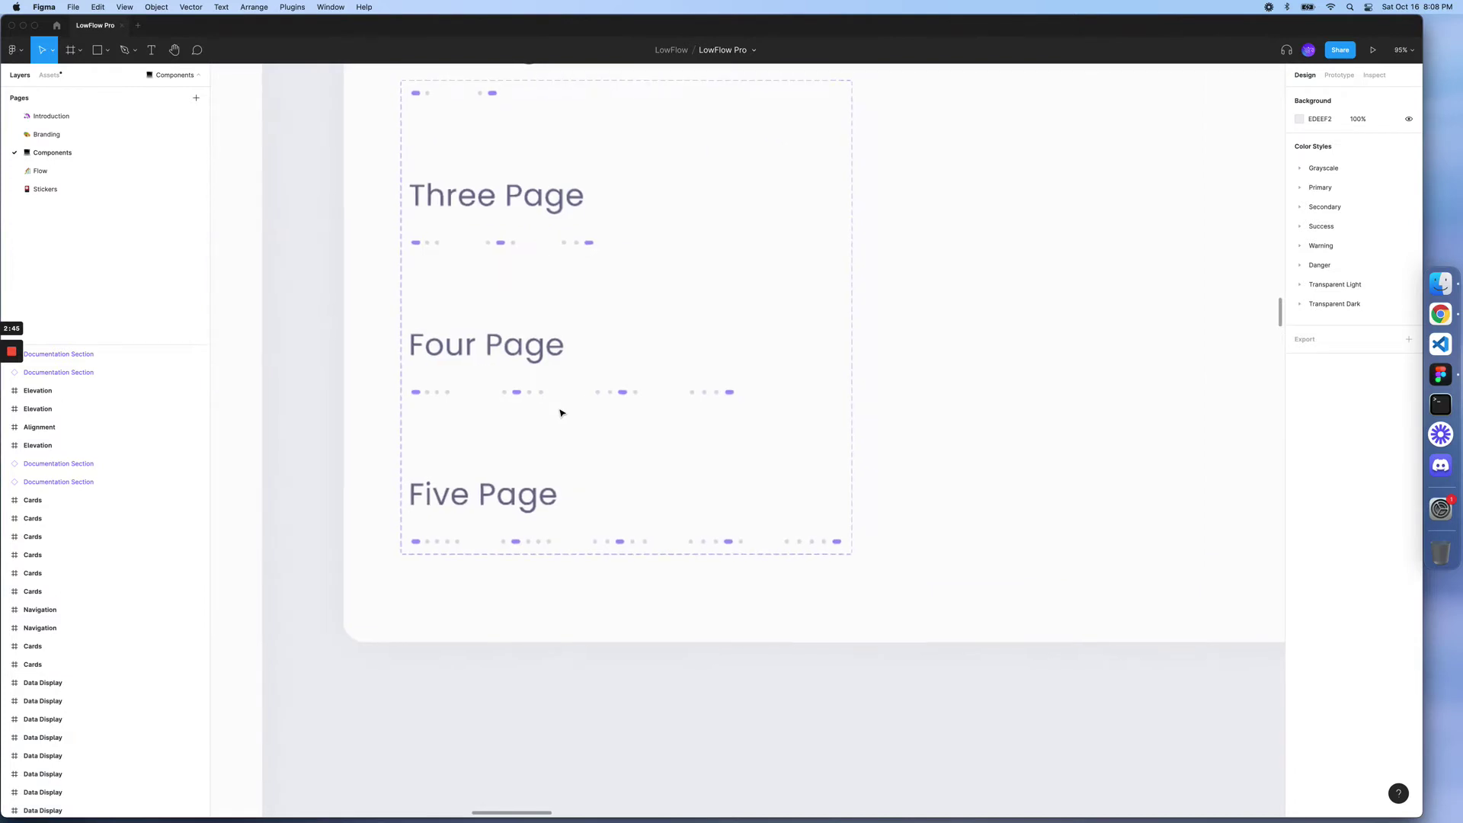
scroll(561, 412, "down", 4)
scroll(561, 413, "down", 4)
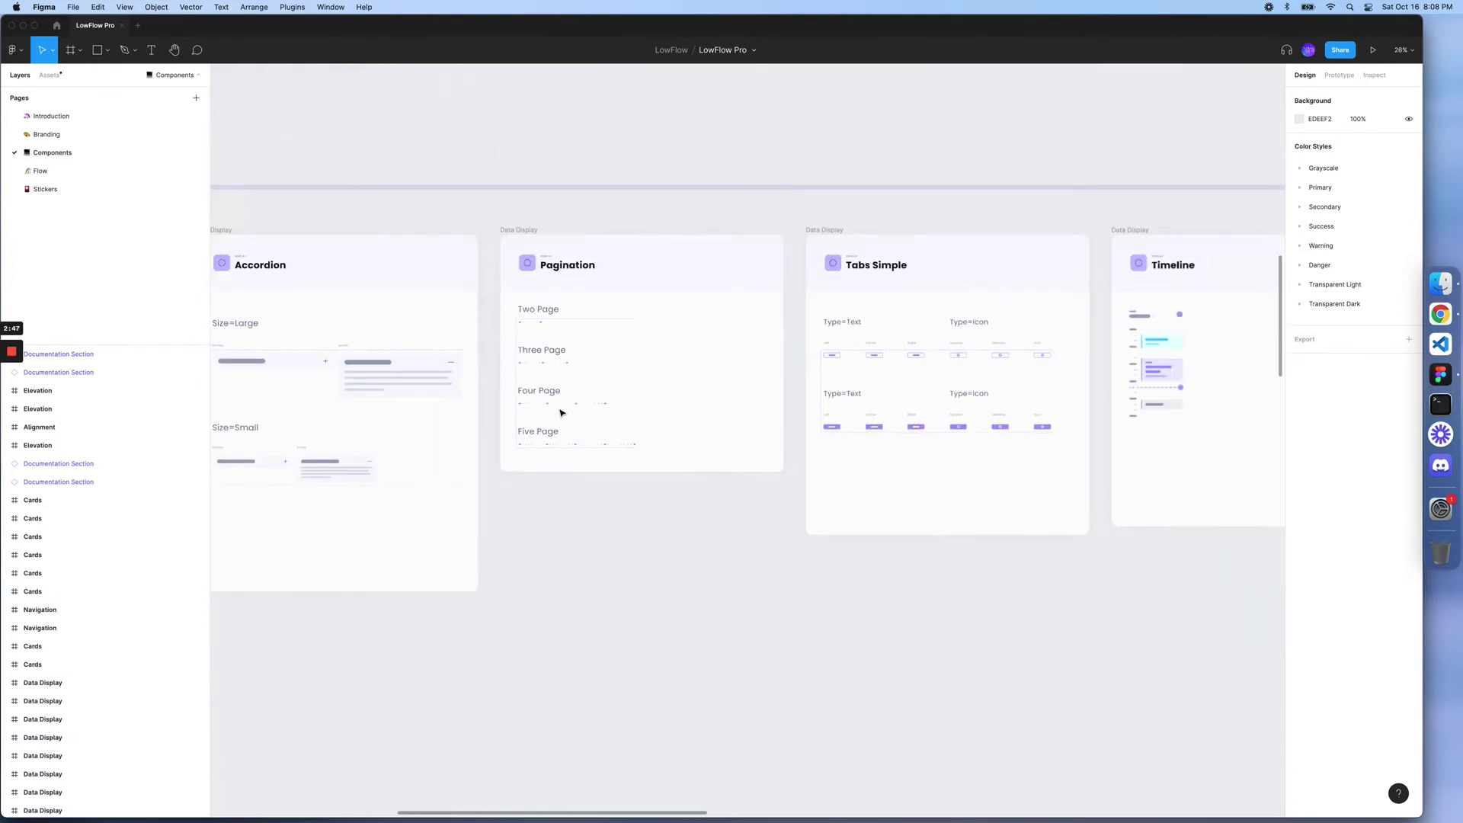
scroll(561, 413, "down", 2)
scroll(560, 413, "right", 5)
scroll(561, 412, "right", 3)
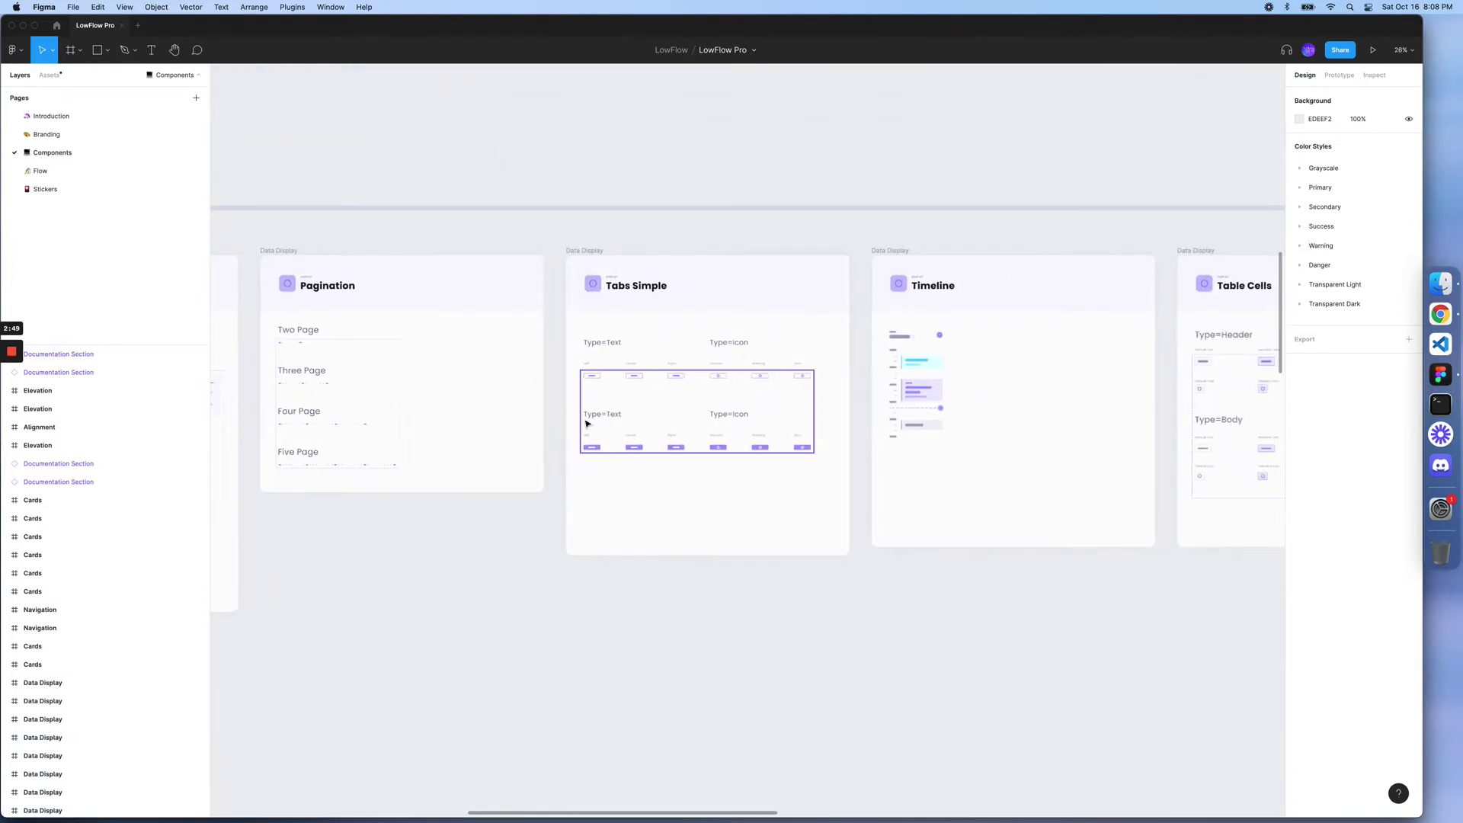
scroll(587, 423, "up", 5)
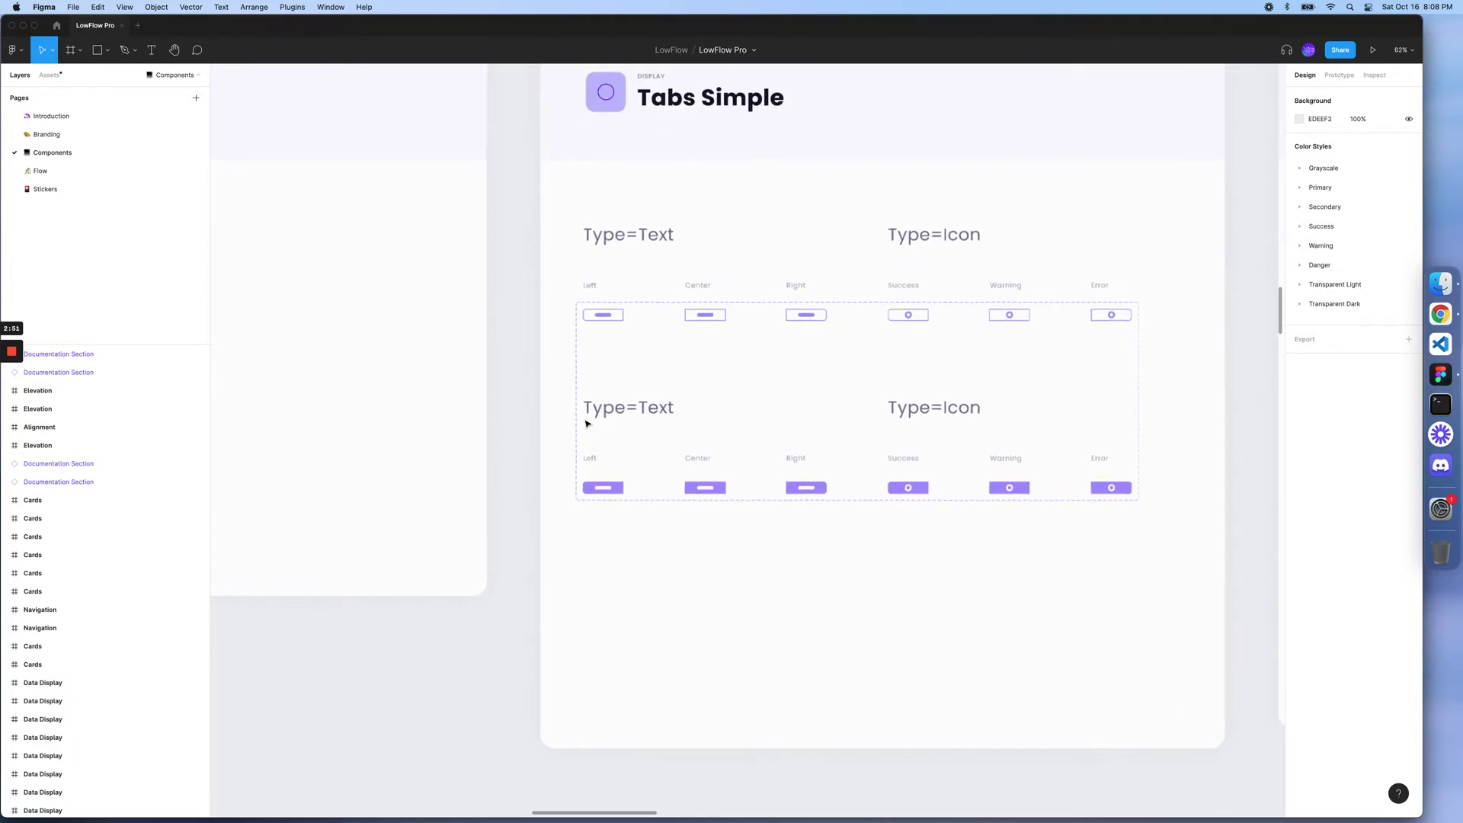
scroll(587, 423, "down", 3)
scroll(587, 423, "down", 2)
scroll(586, 423, "right", 1)
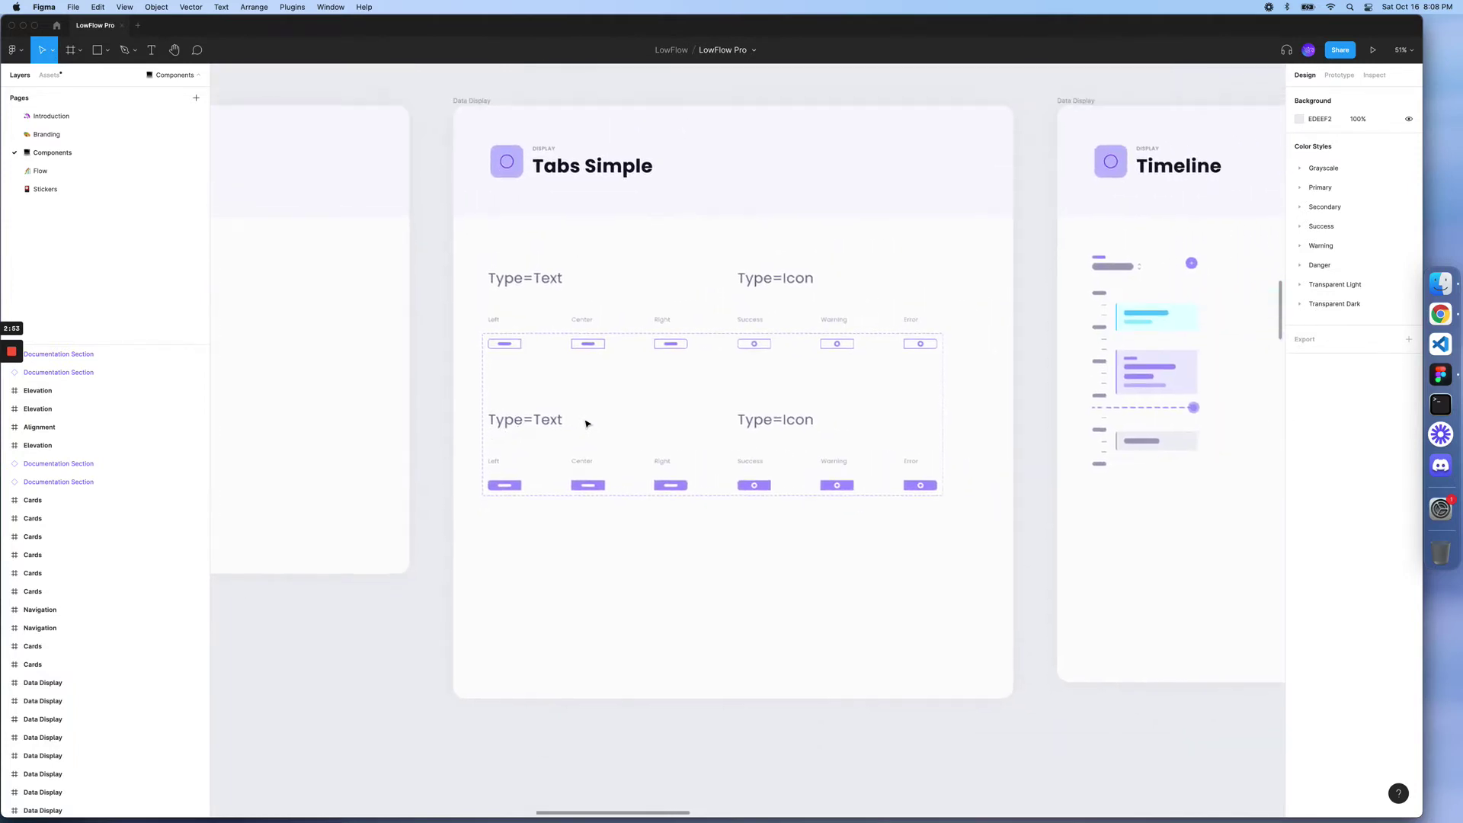
scroll(587, 423, "right", 4)
scroll(586, 423, "right", 3)
scroll(587, 423, "right", 1)
scroll(586, 424, "right", 4)
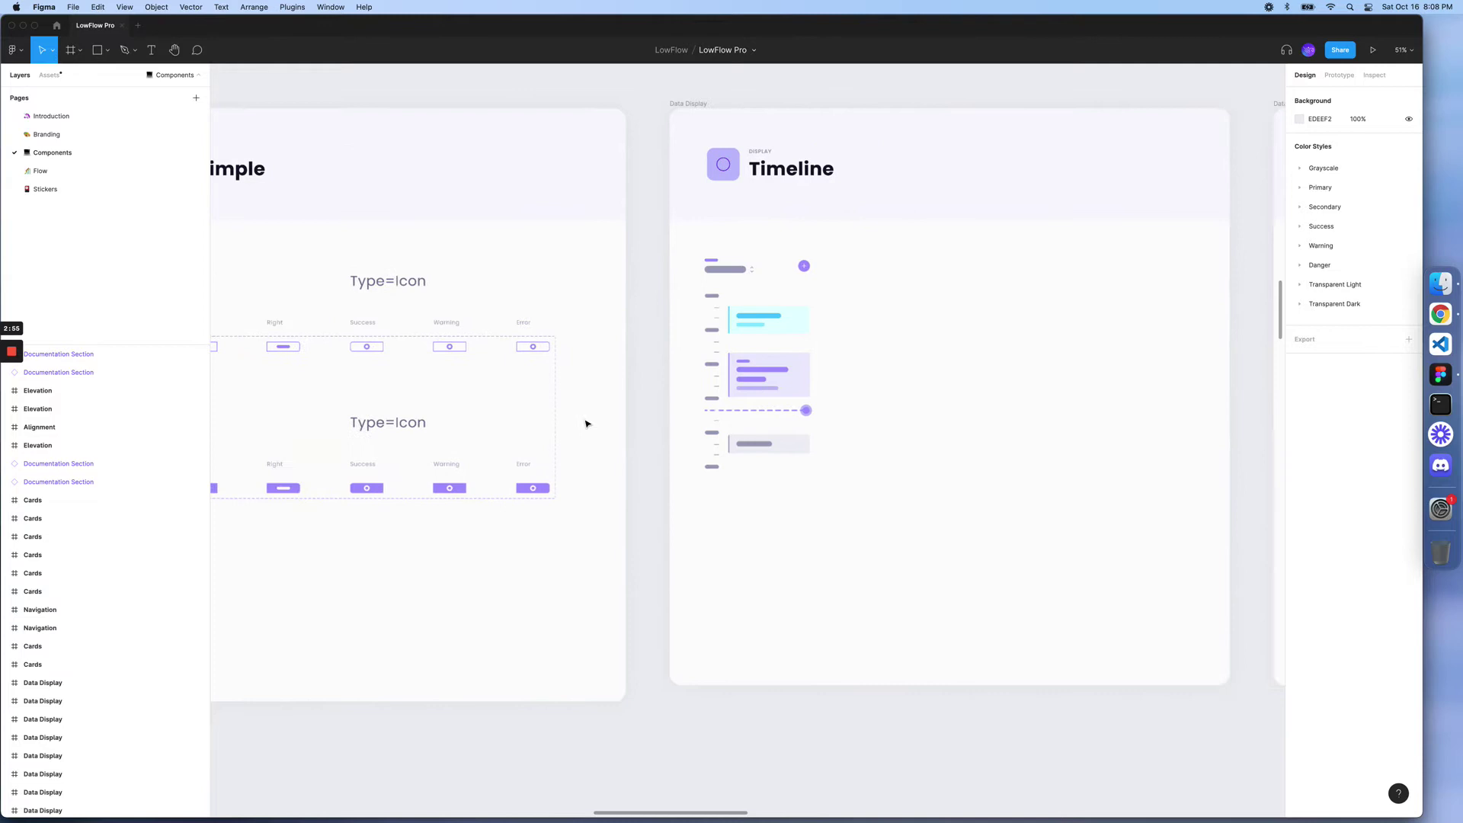
scroll(586, 423, "right", 4)
scroll(640, 407, "right", 1)
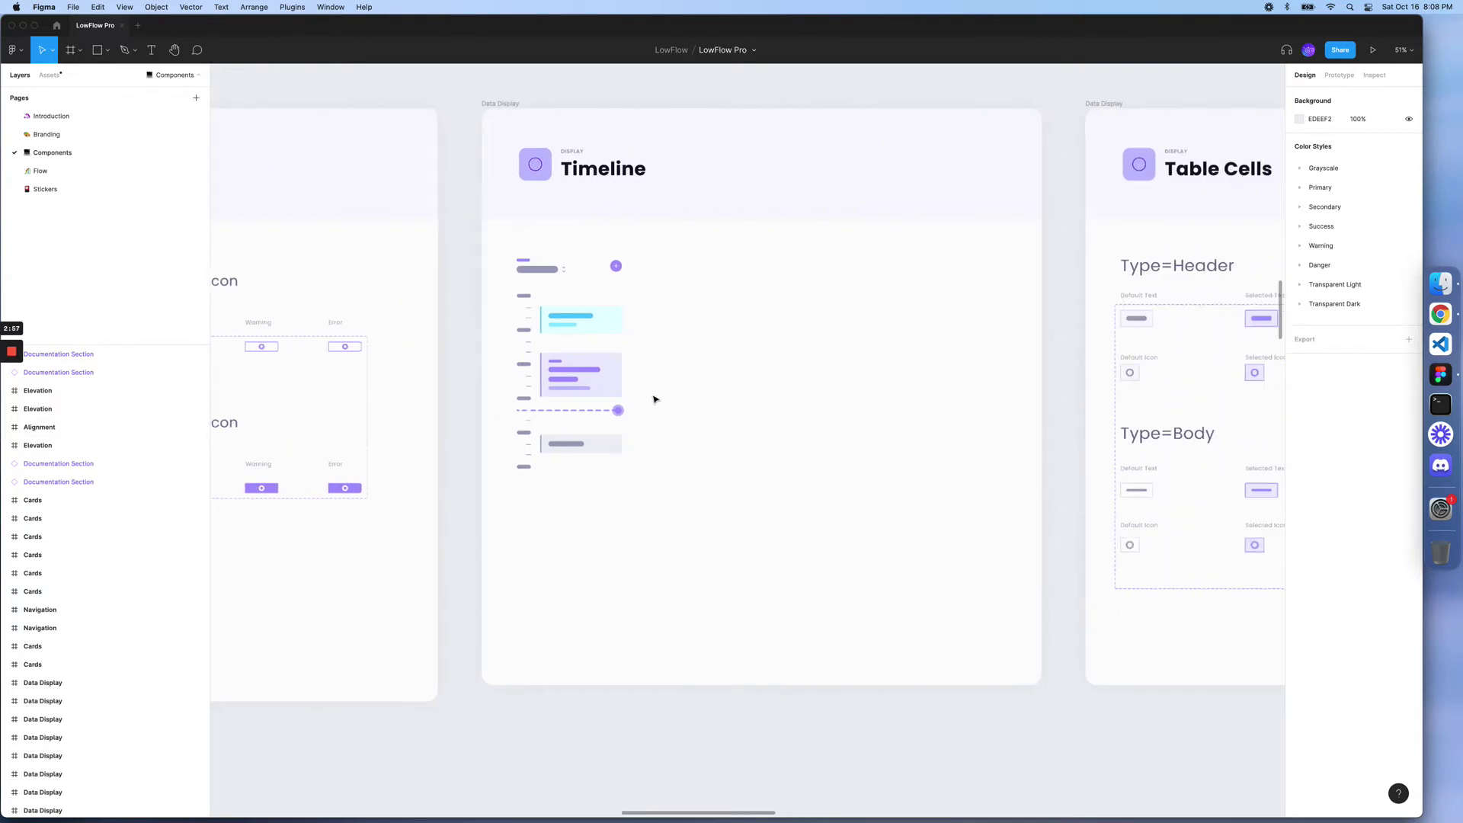
scroll(653, 398, "right", 5)
scroll(654, 399, "right", 1)
scroll(654, 399, "right", 1)
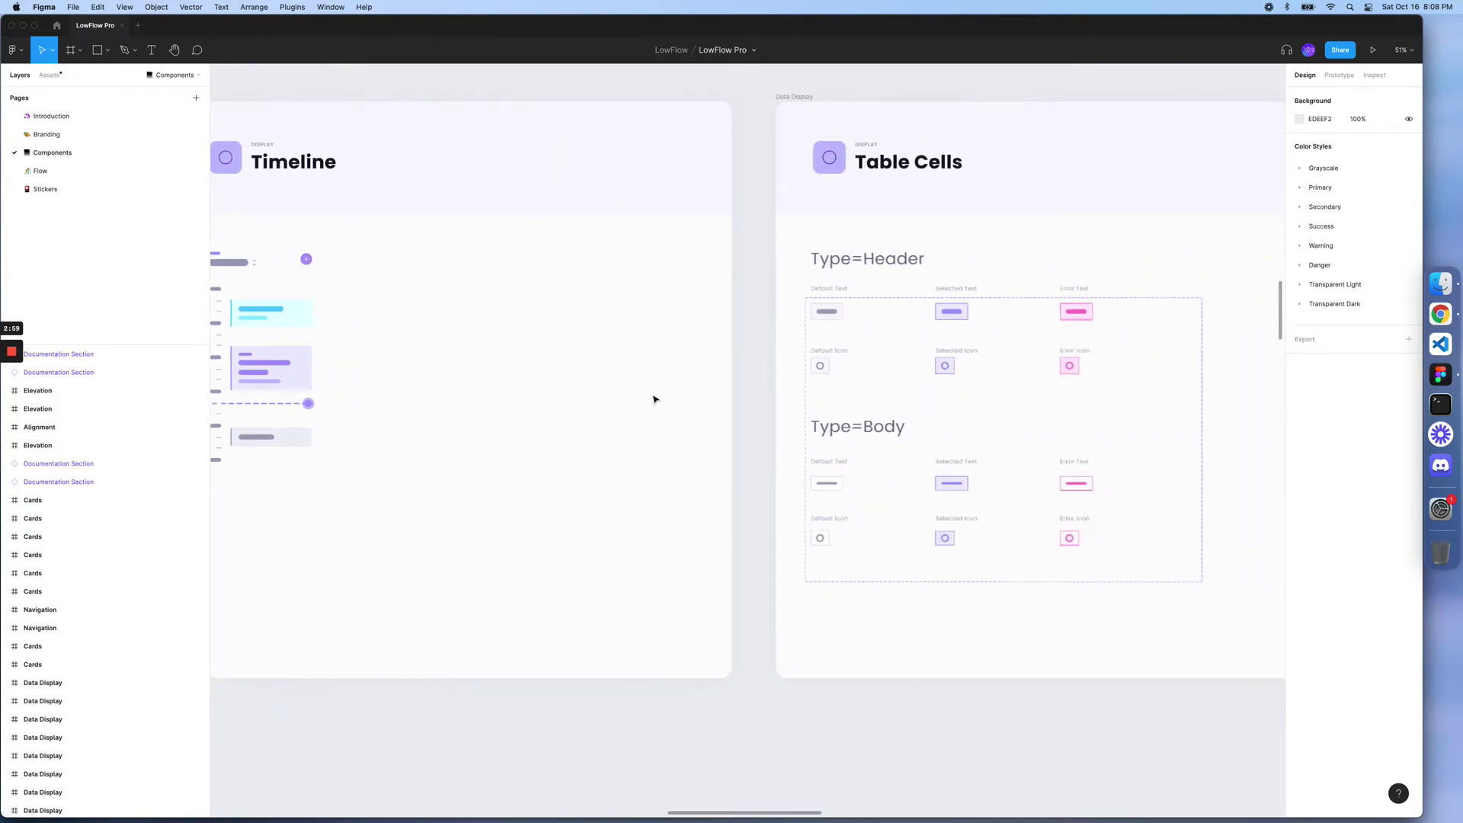
scroll(654, 399, "right", 4)
scroll(743, 402, "right", 5)
- Select the Table Cells component set in the Tables frame
left_click(813, 395)
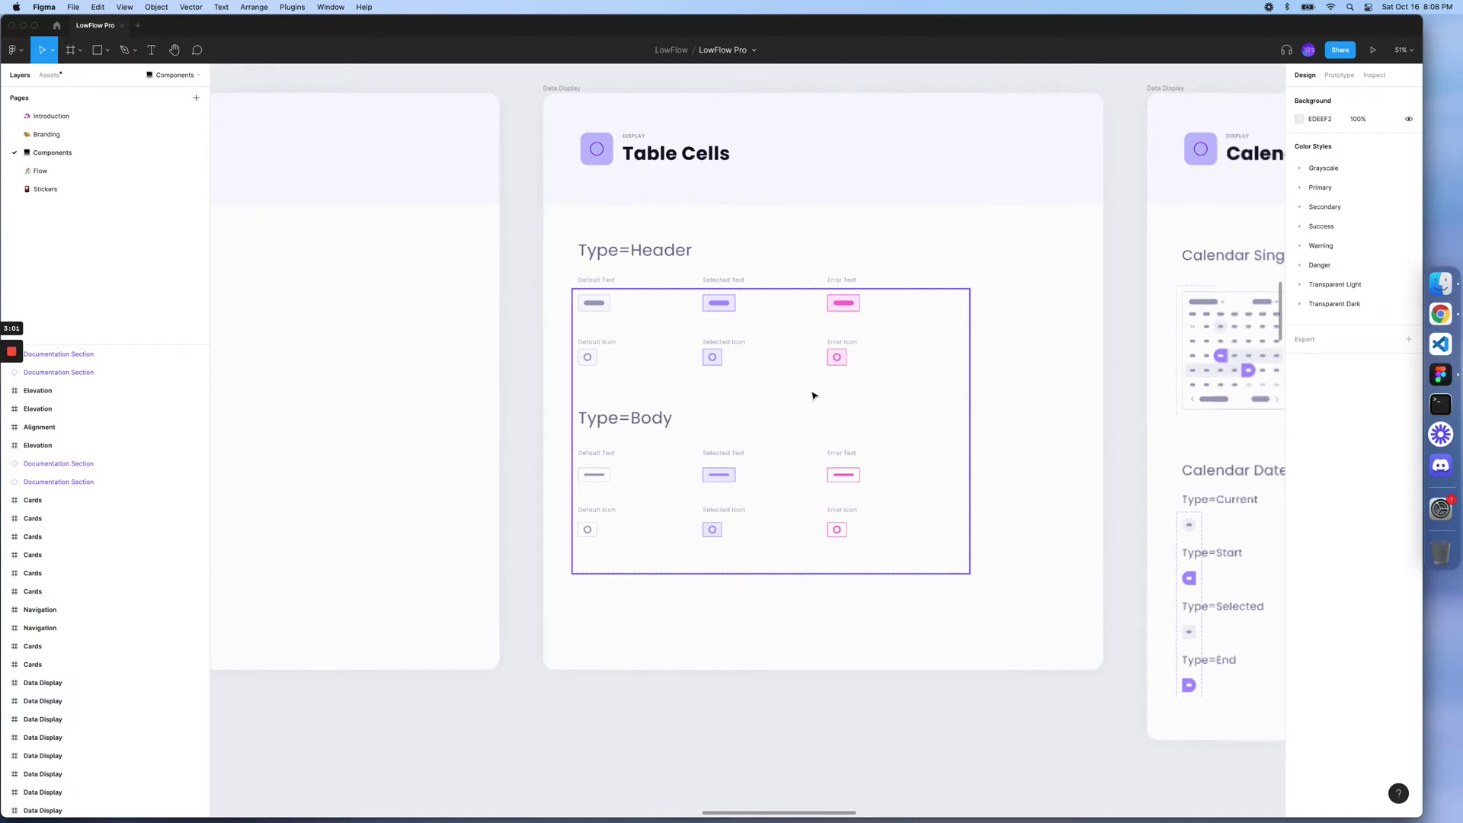
scroll(812, 396, "down", 3)
scroll(812, 396, "down", 3)
scroll(812, 395, "right", 3)
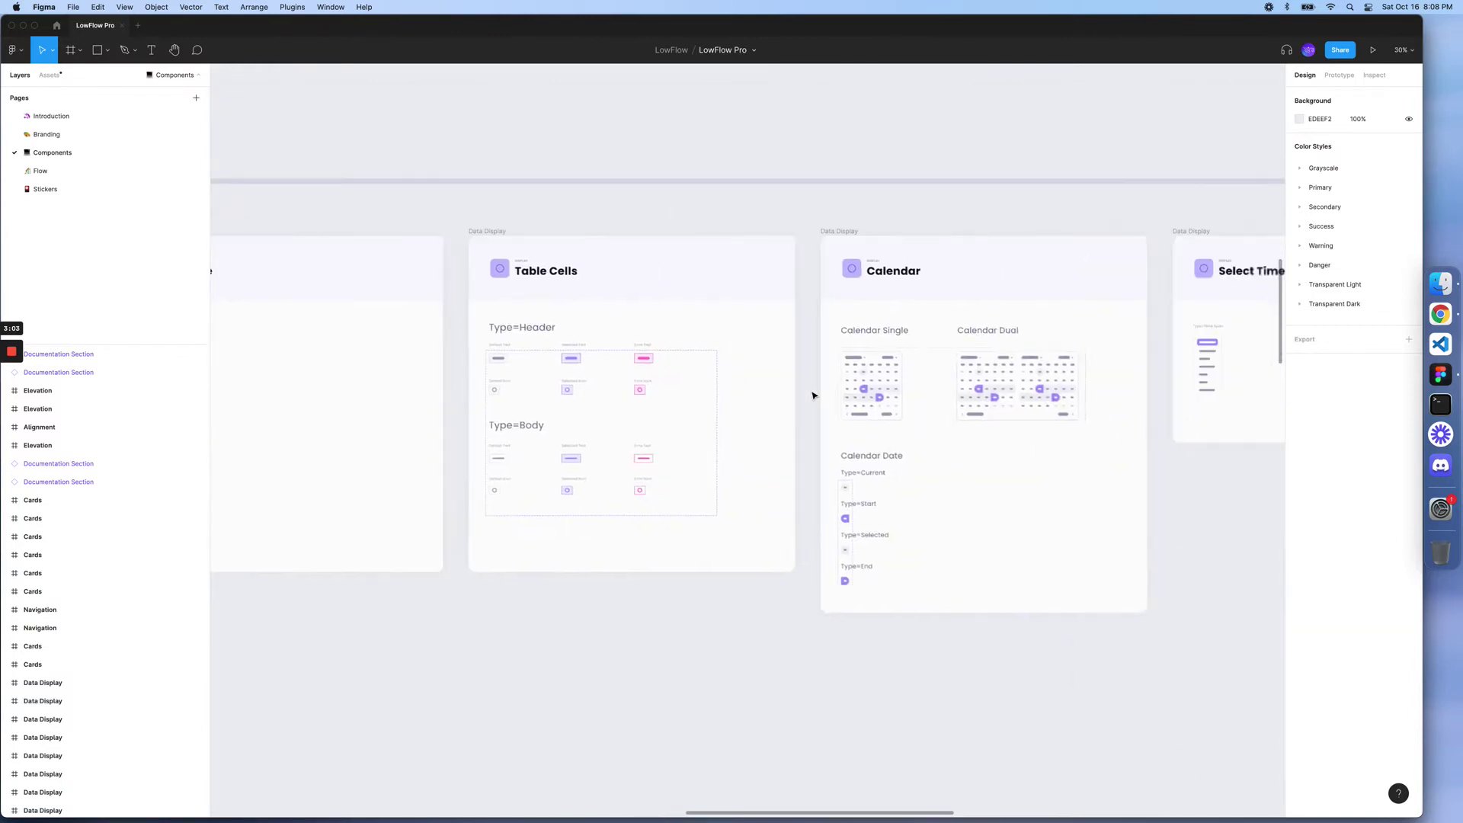
scroll(813, 395, "right", 2)
scroll(813, 396, "right", 4)
scroll(813, 396, "right", 4)
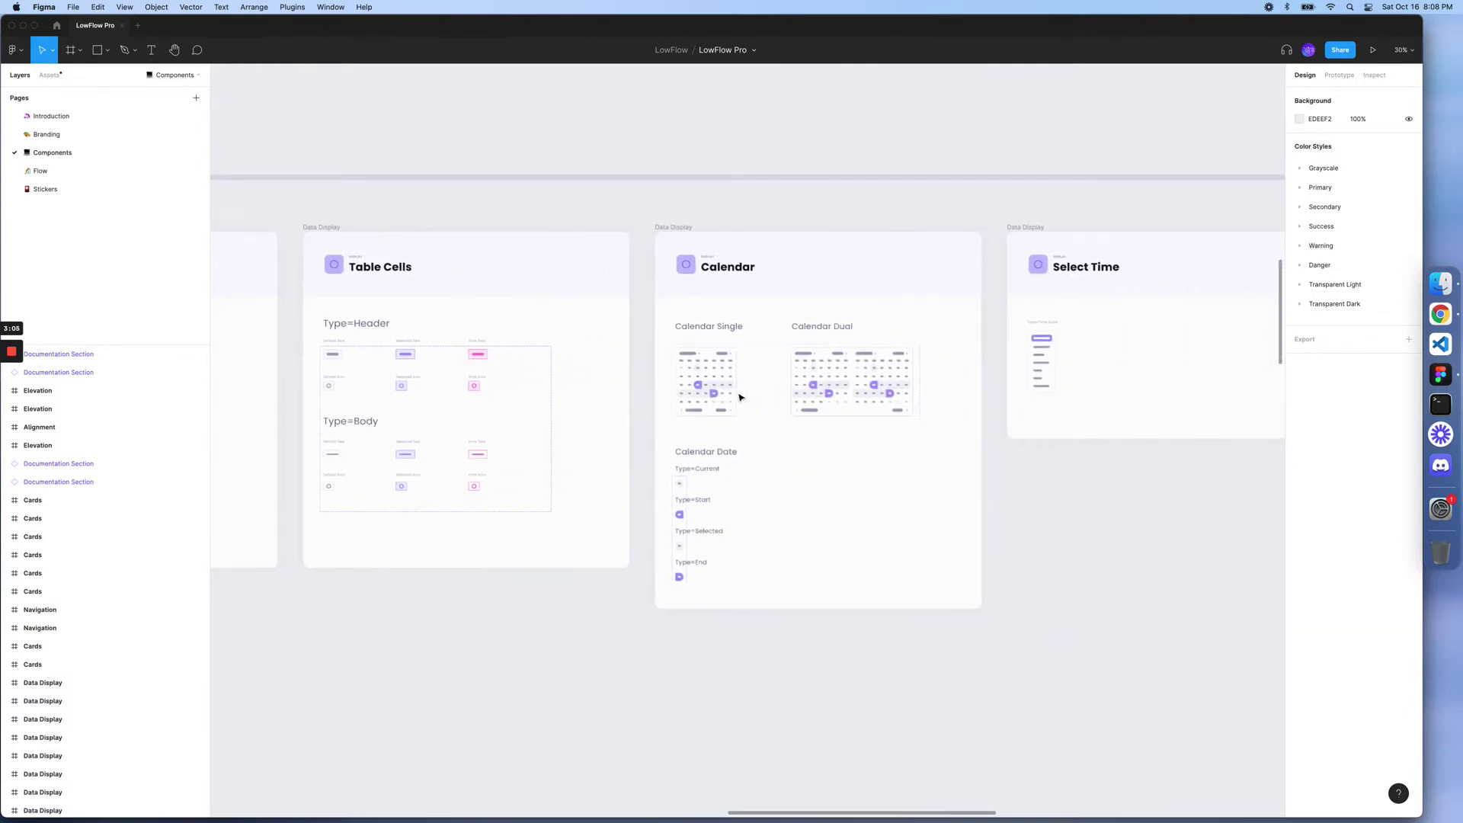
scroll(747, 404, "up", 5)
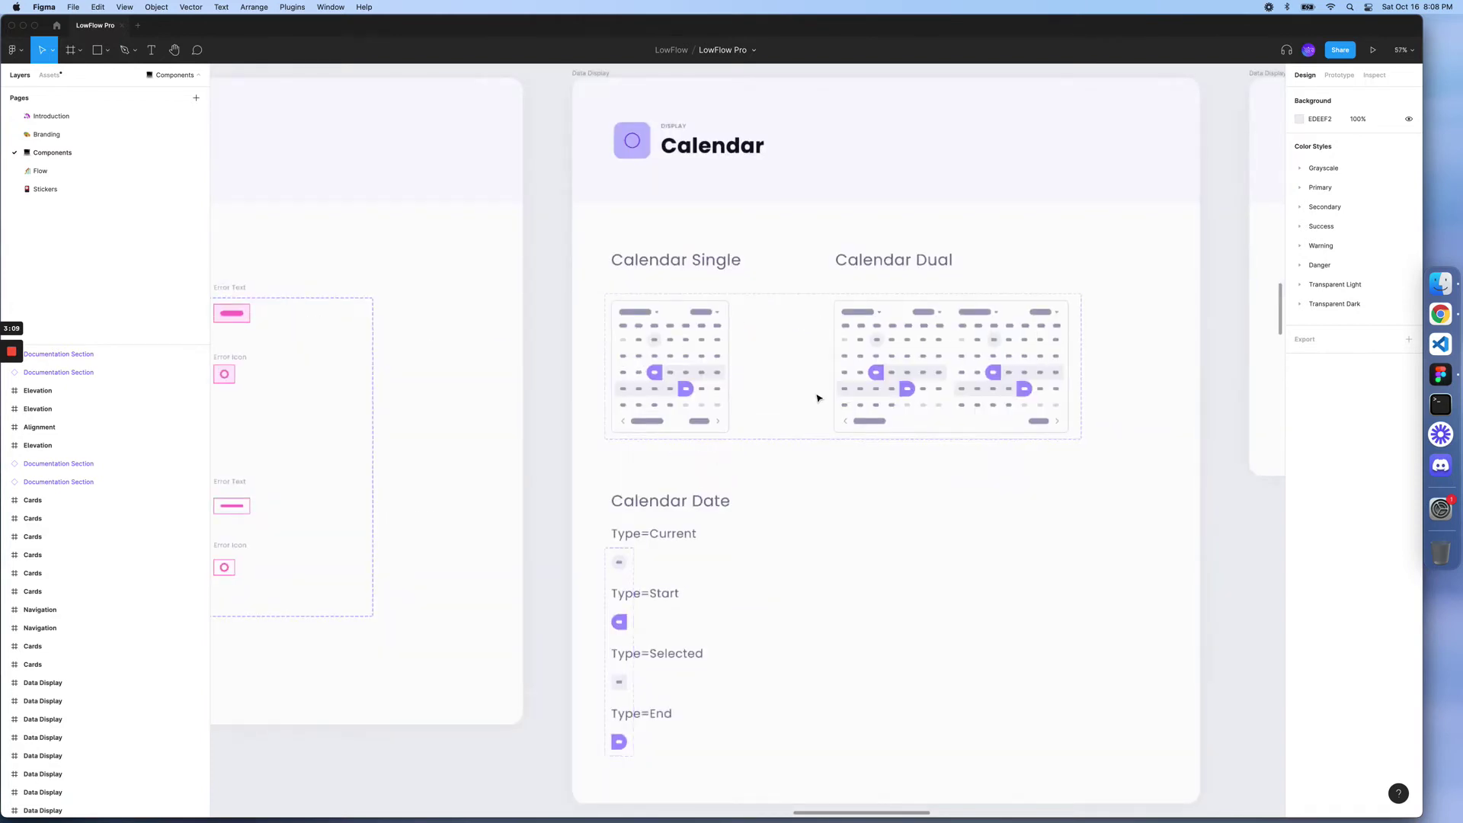
scroll(895, 431, "right", 5)
scroll(895, 432, "right", 5)
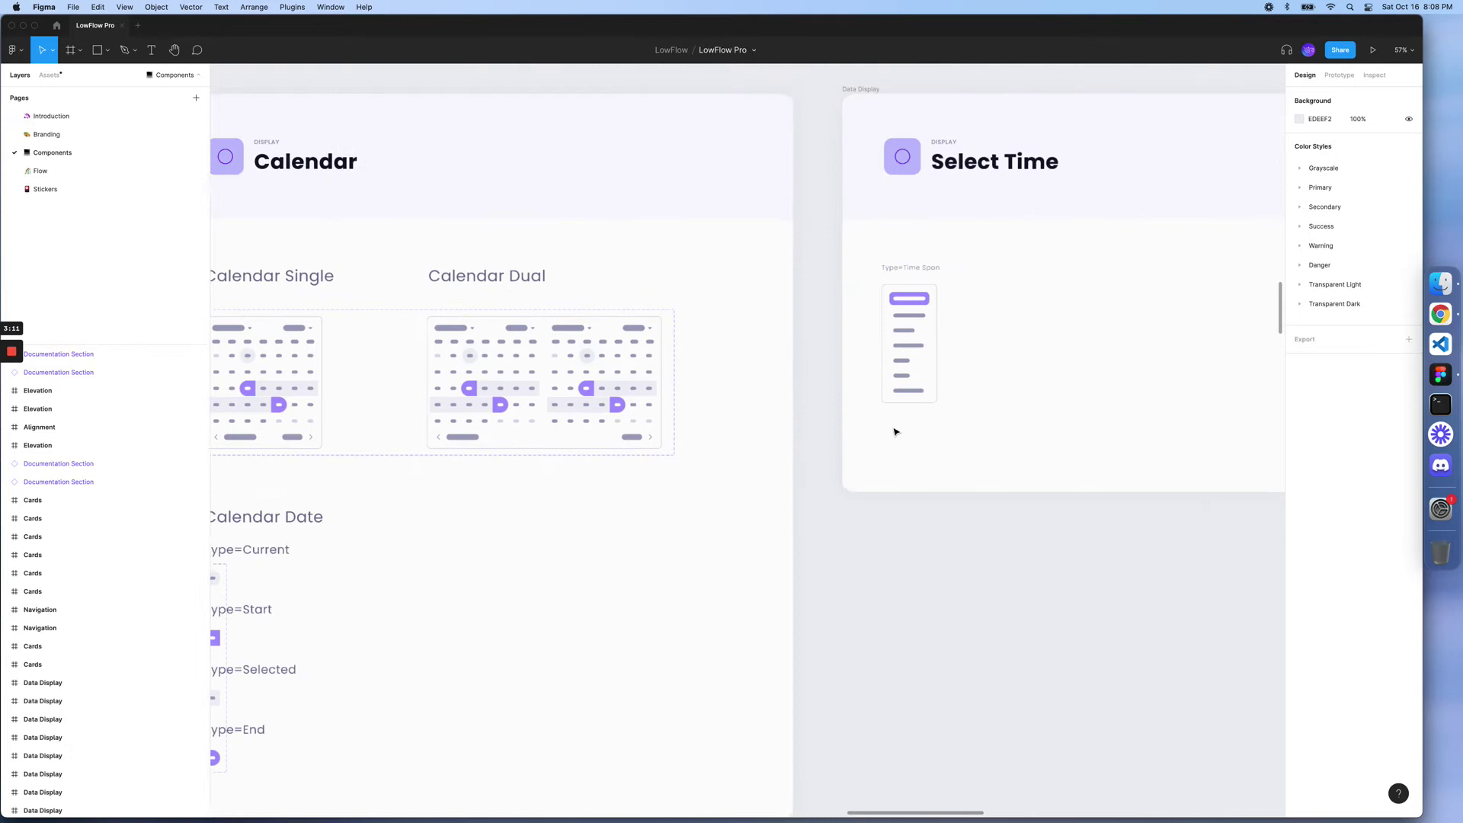
scroll(896, 431, "right", 5)
scroll(895, 431, "right", 5)
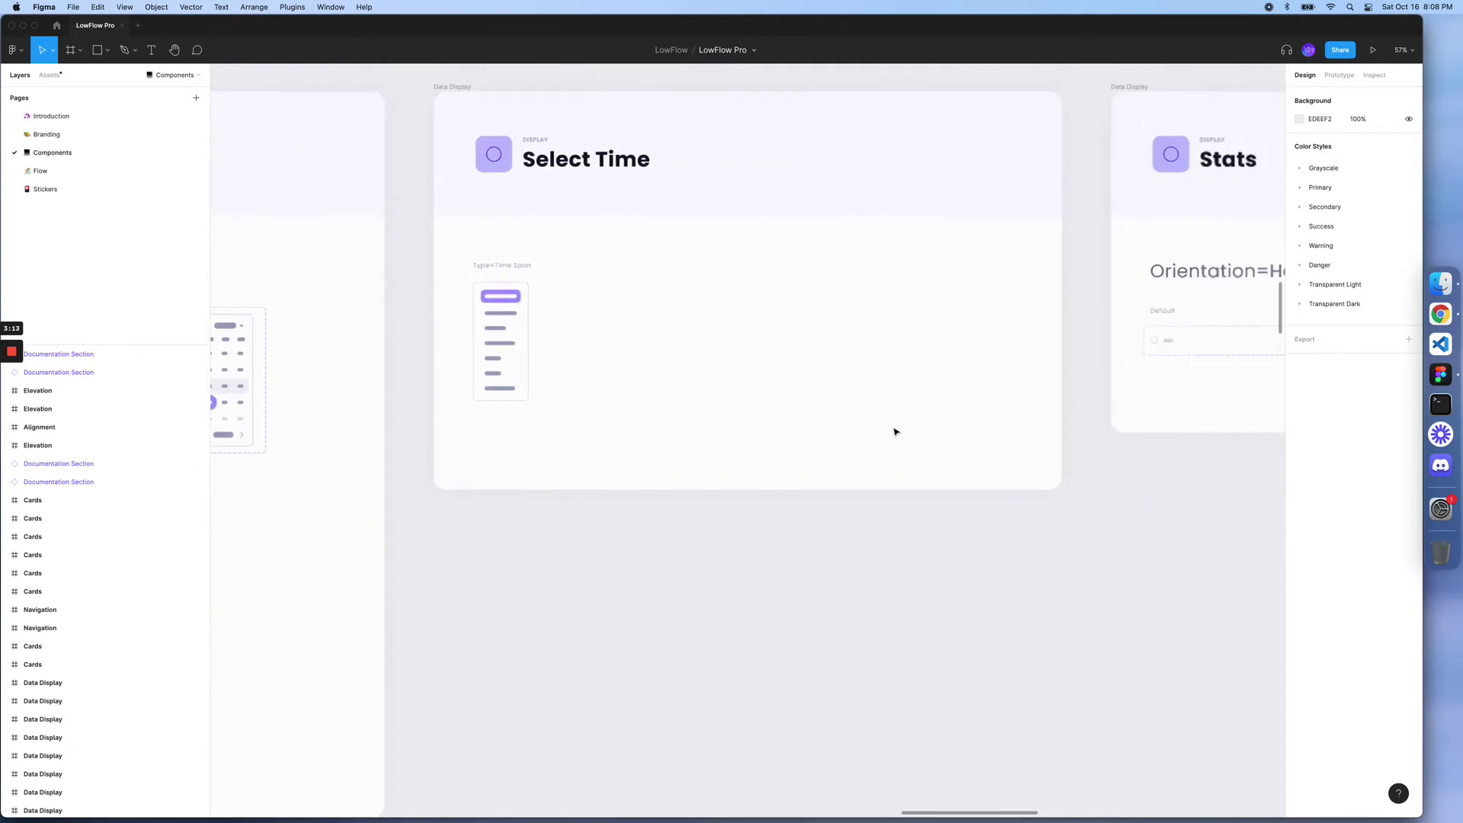
scroll(895, 430, "right", 5)
scroll(895, 432, "right", 5)
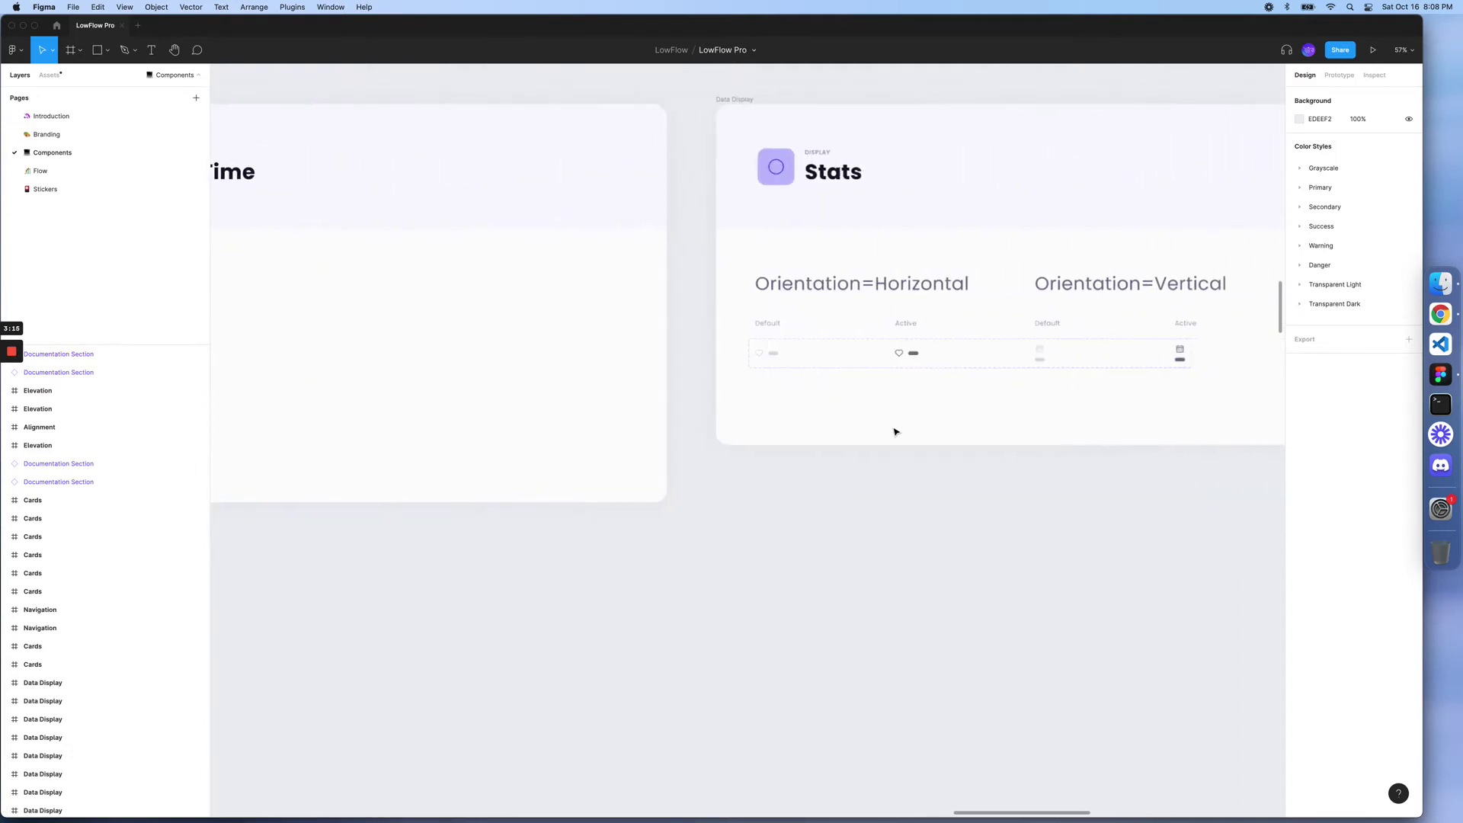
scroll(895, 431, "right", 3)
scroll(895, 431, "right", 5)
scroll(896, 431, "right", 3)
scroll(895, 432, "right", 1)
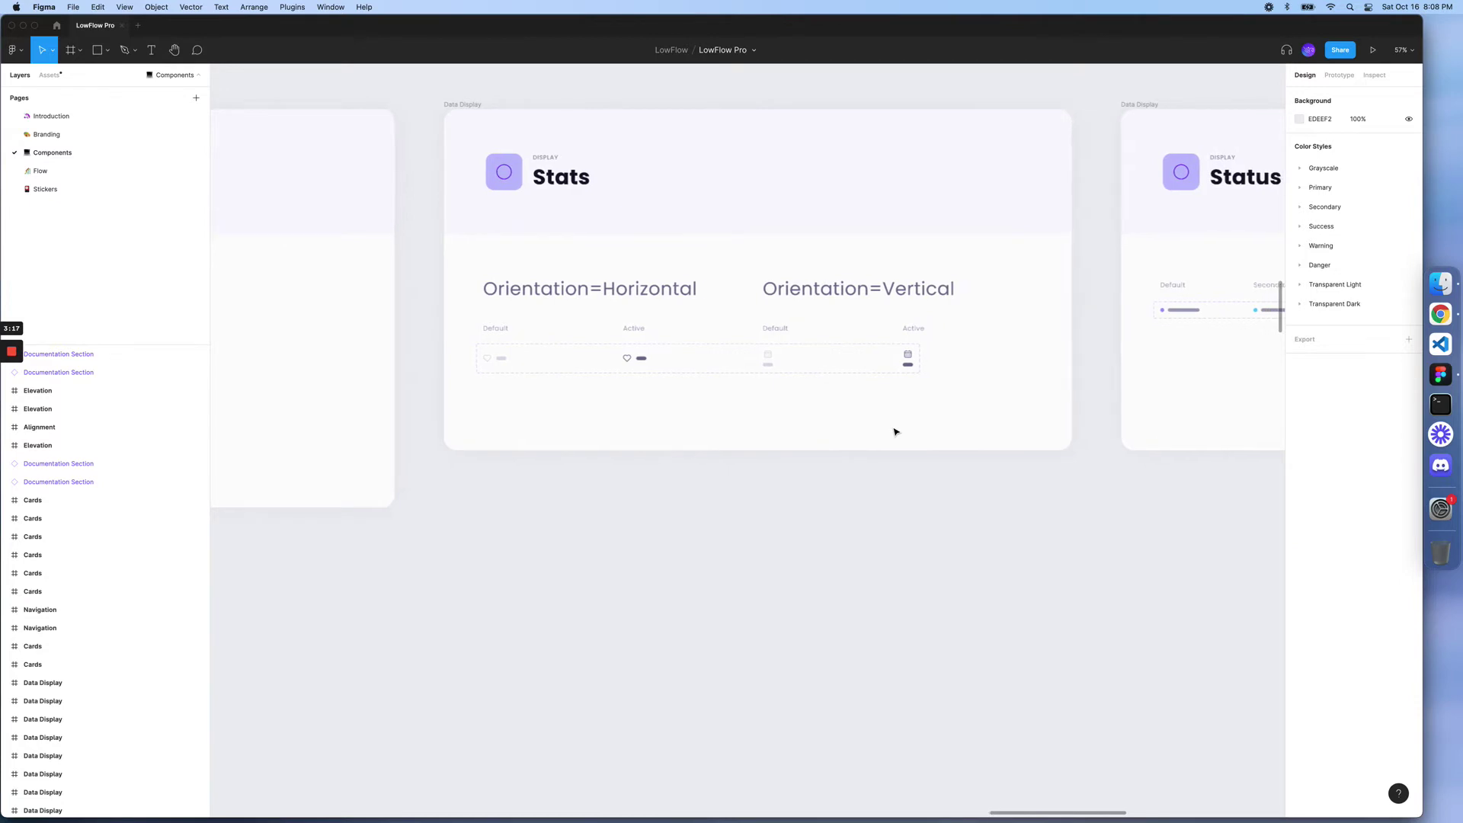
scroll(896, 431, "right", 1)
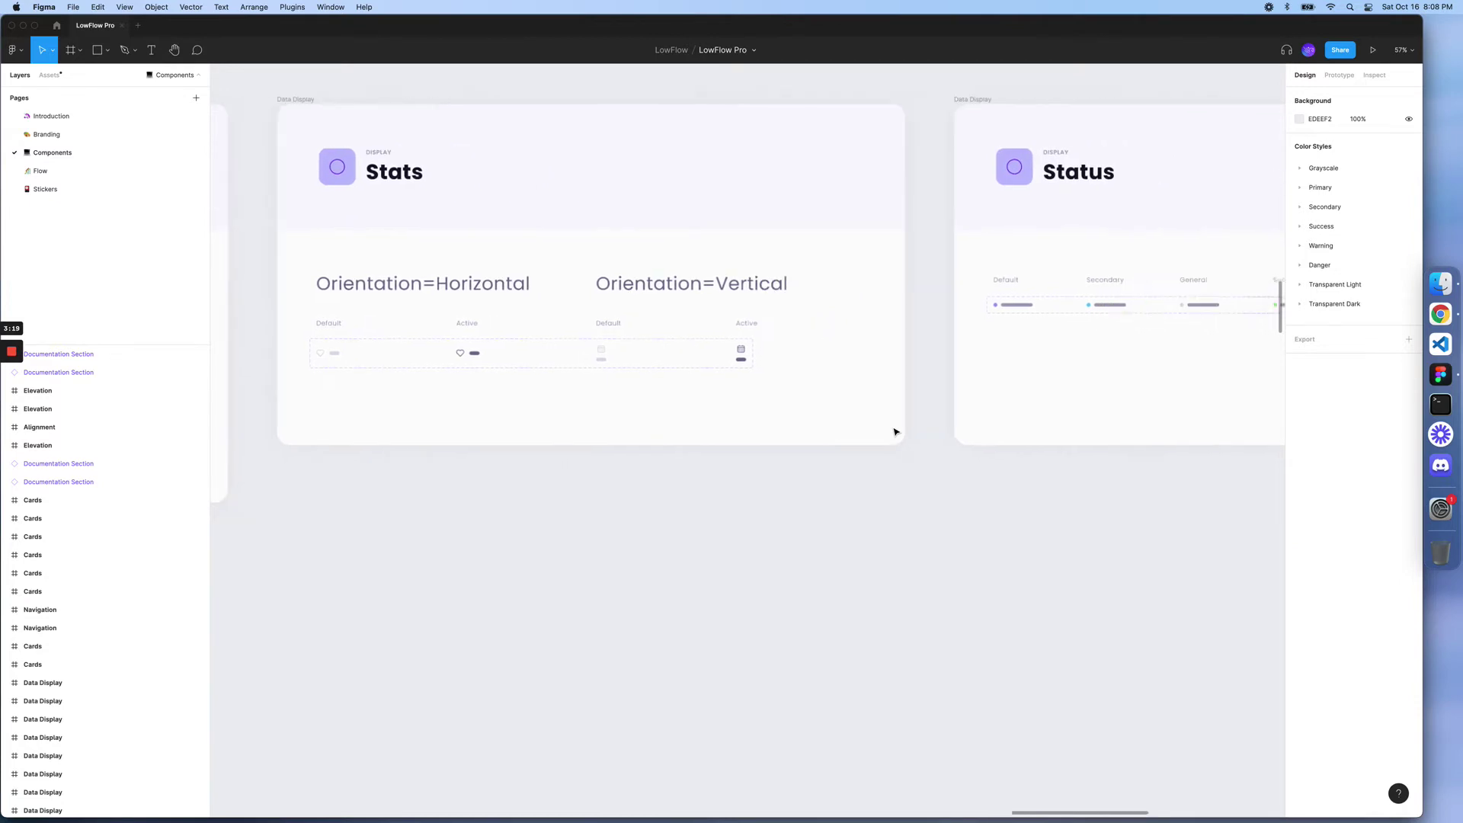
scroll(895, 430, "right", 5)
scroll(894, 431, "right", 2)
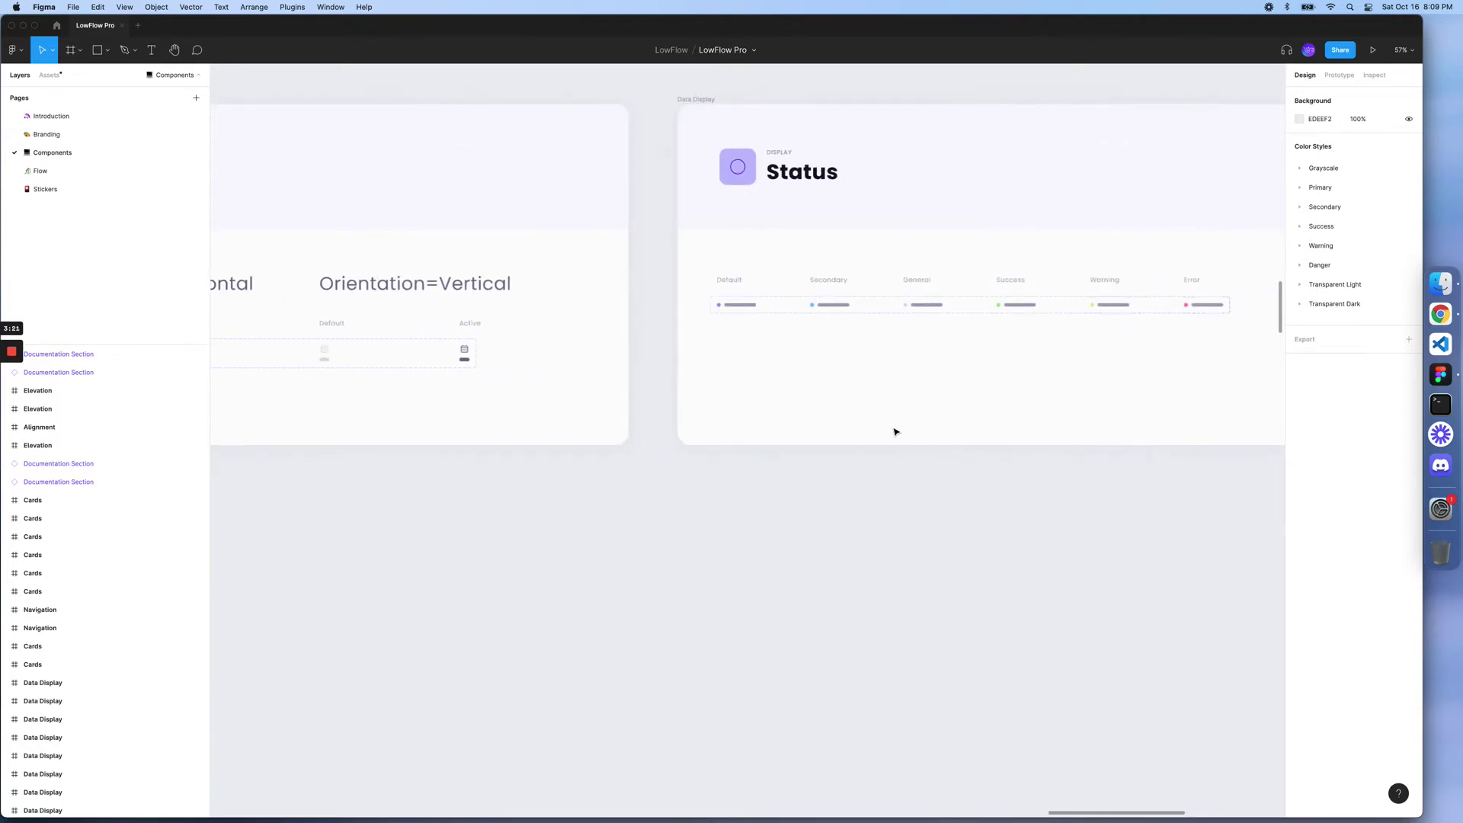
scroll(895, 431, "right", 5)
scroll(895, 430, "right", 2)
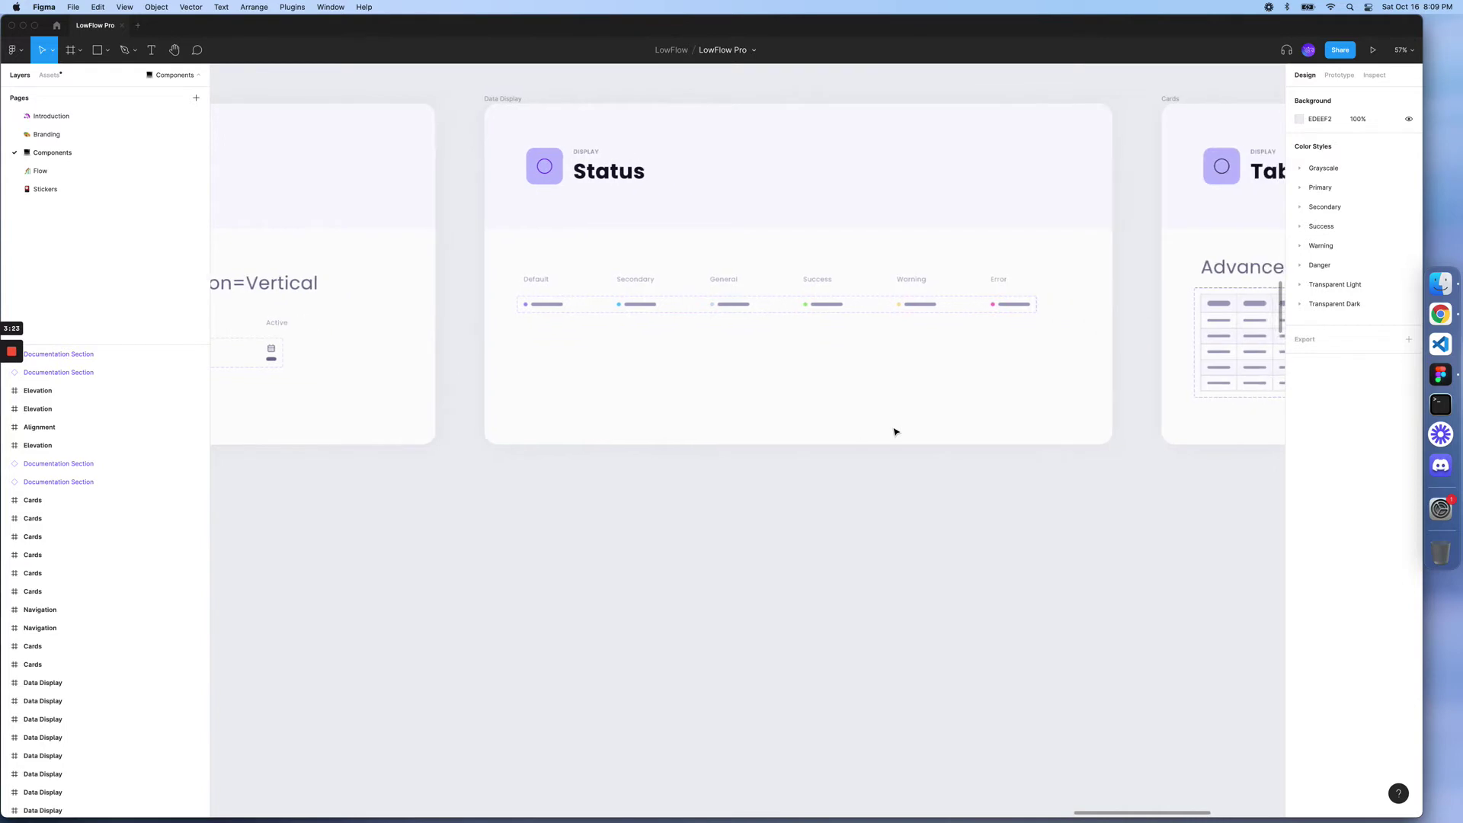
scroll(896, 431, "right", 5)
scroll(895, 431, "right", 4)
scroll(894, 431, "right", 1)
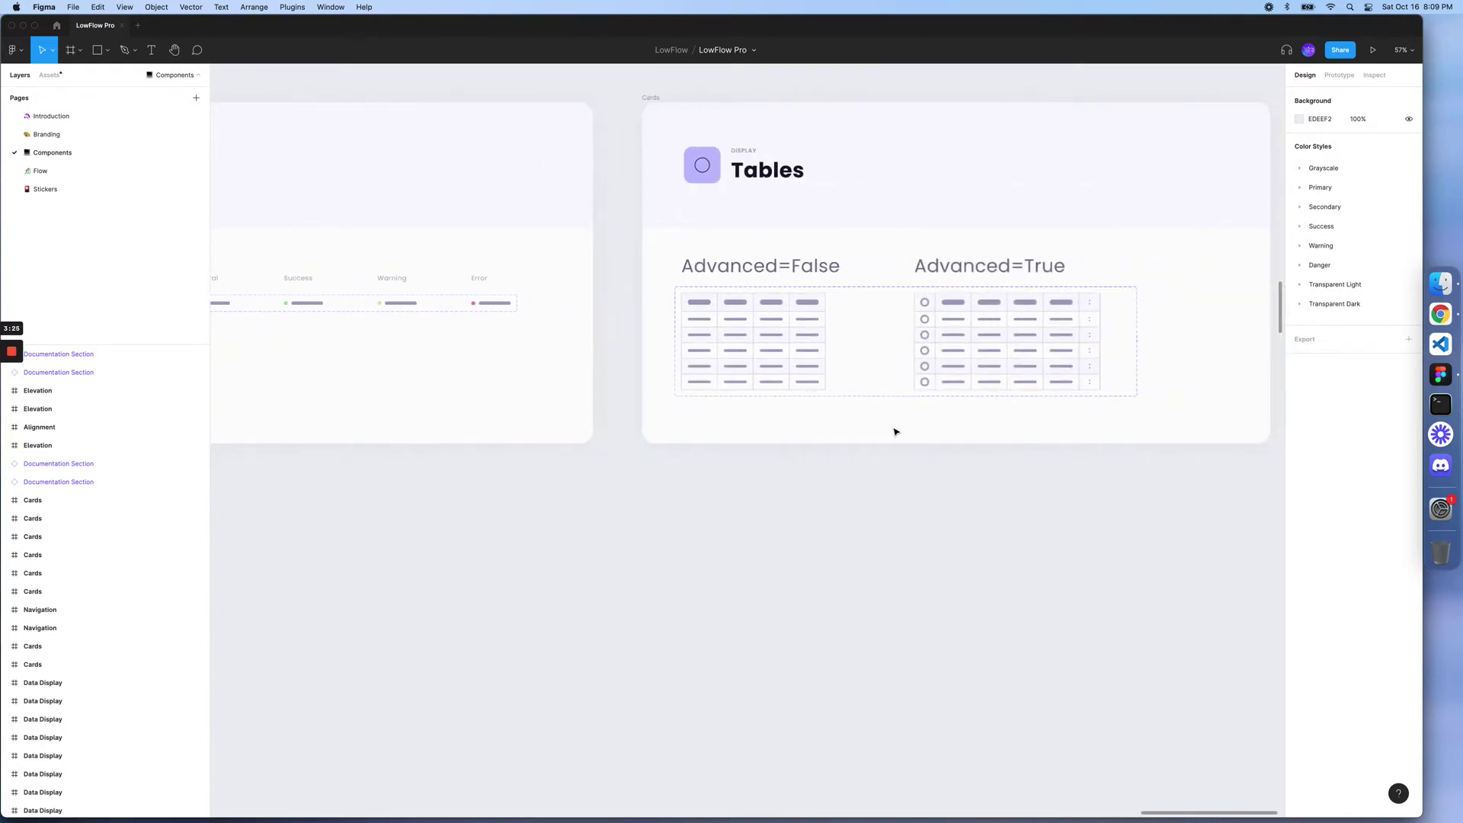
scroll(895, 432, "right", 3)
scroll(895, 431, "right", 2)
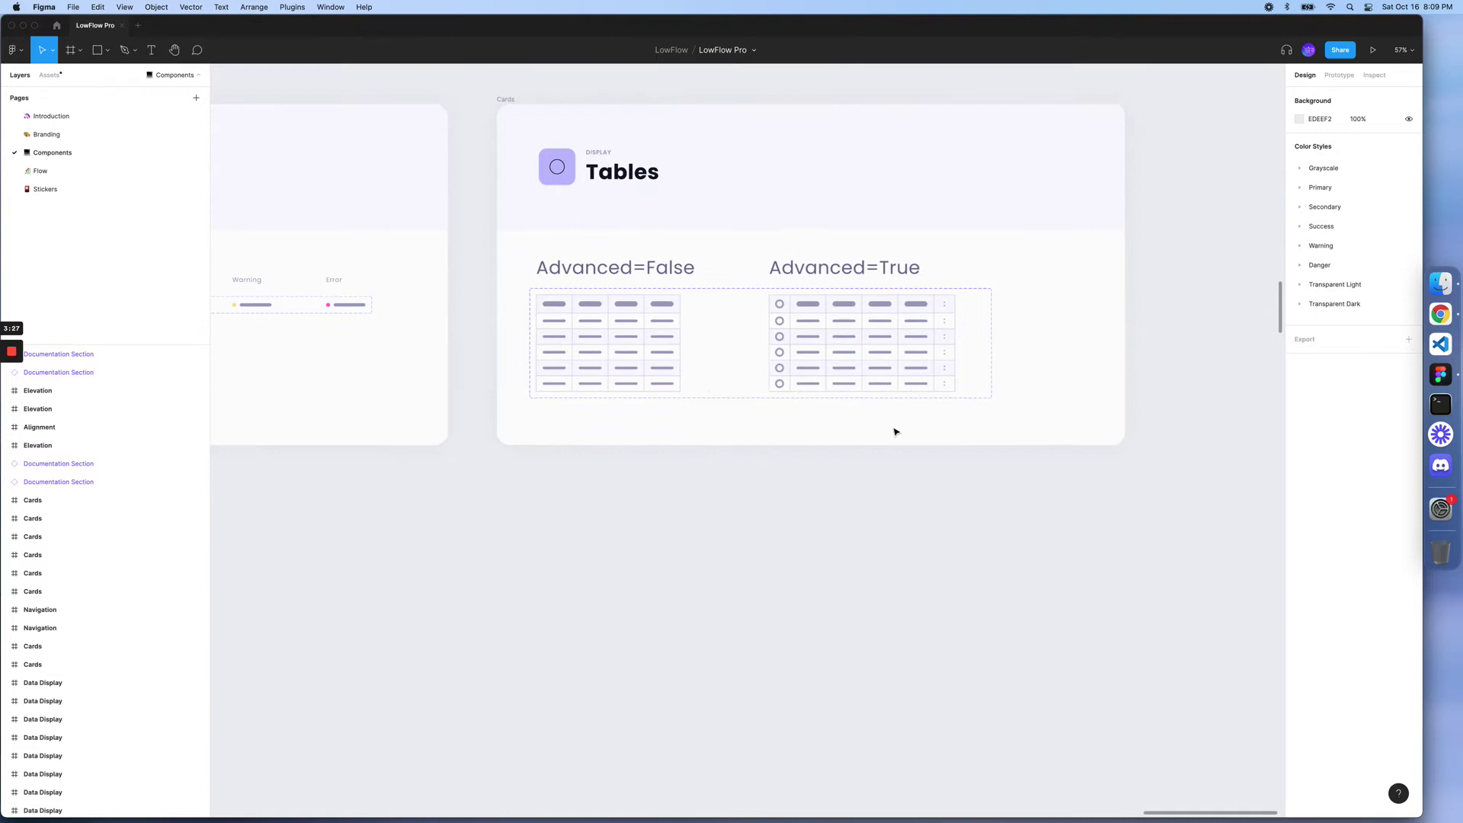
scroll(894, 431, "down", 5)
scroll(896, 432, "down", 2)
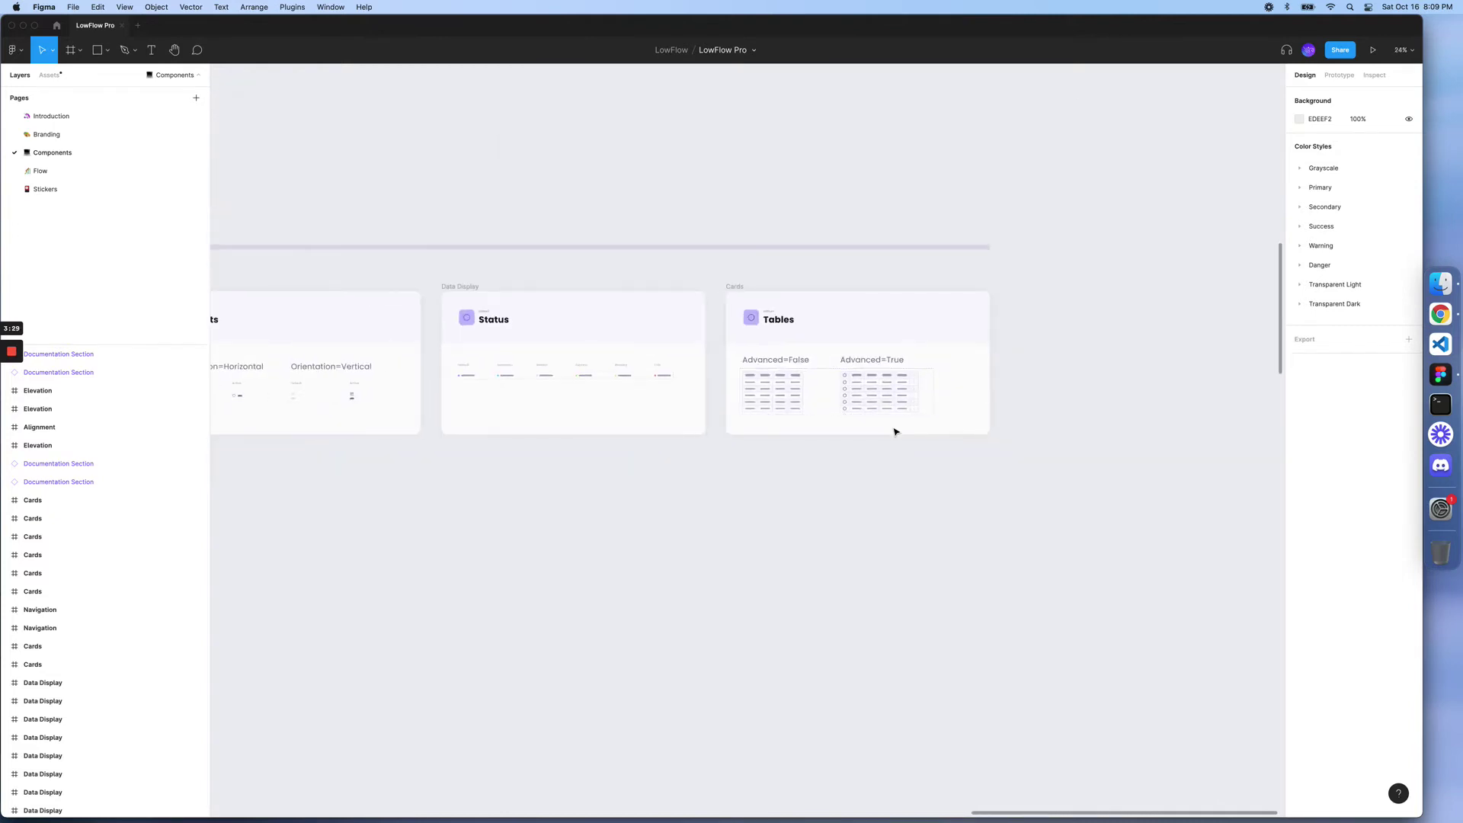
scroll(895, 432, "down", 4)
scroll(895, 432, "left", 5)
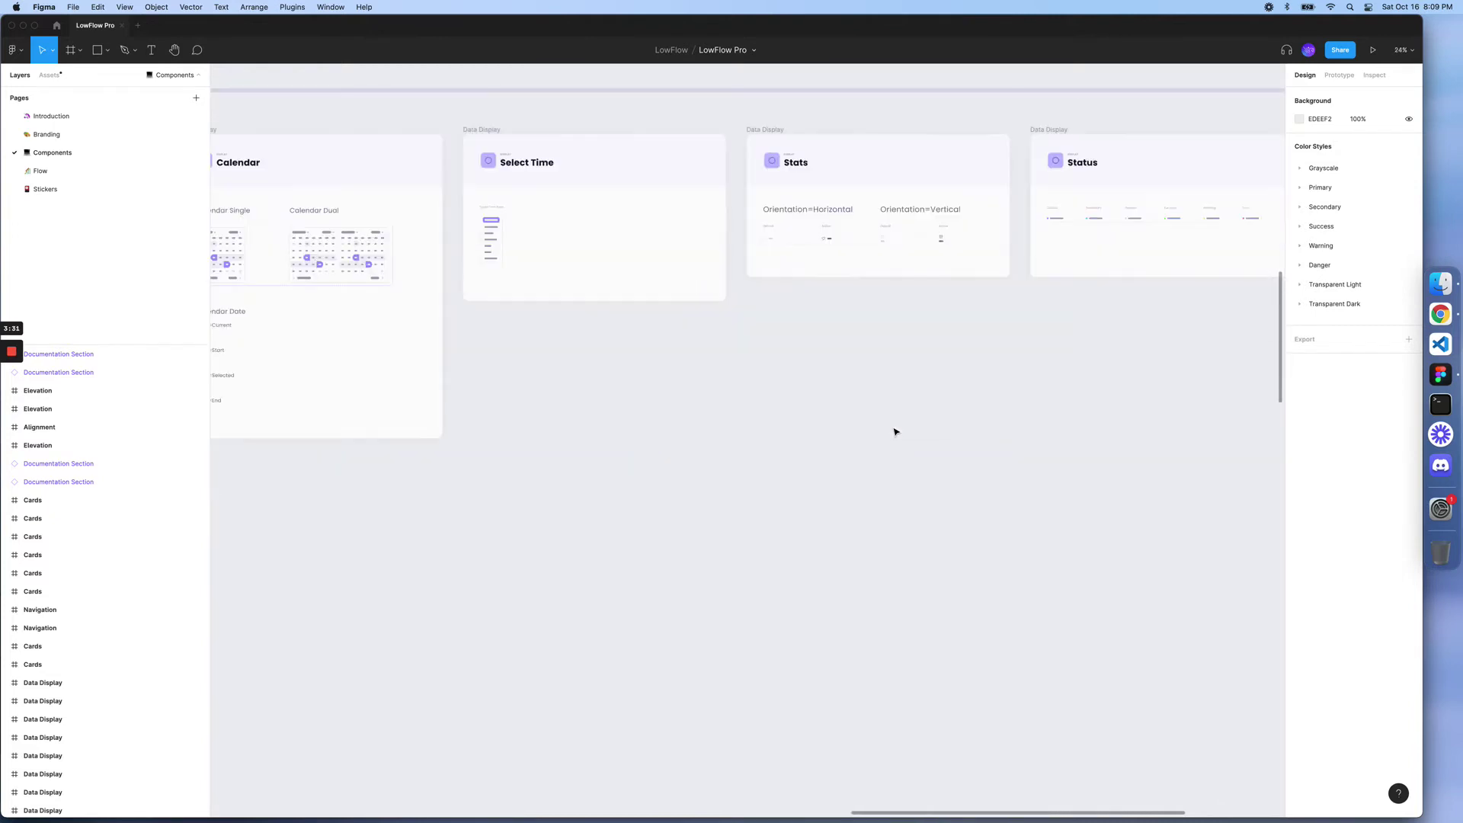
scroll(895, 431, "left", 2)
scroll(895, 431, "left", 2)
scroll(895, 430, "left", 3)
scroll(895, 430, "left", 3)
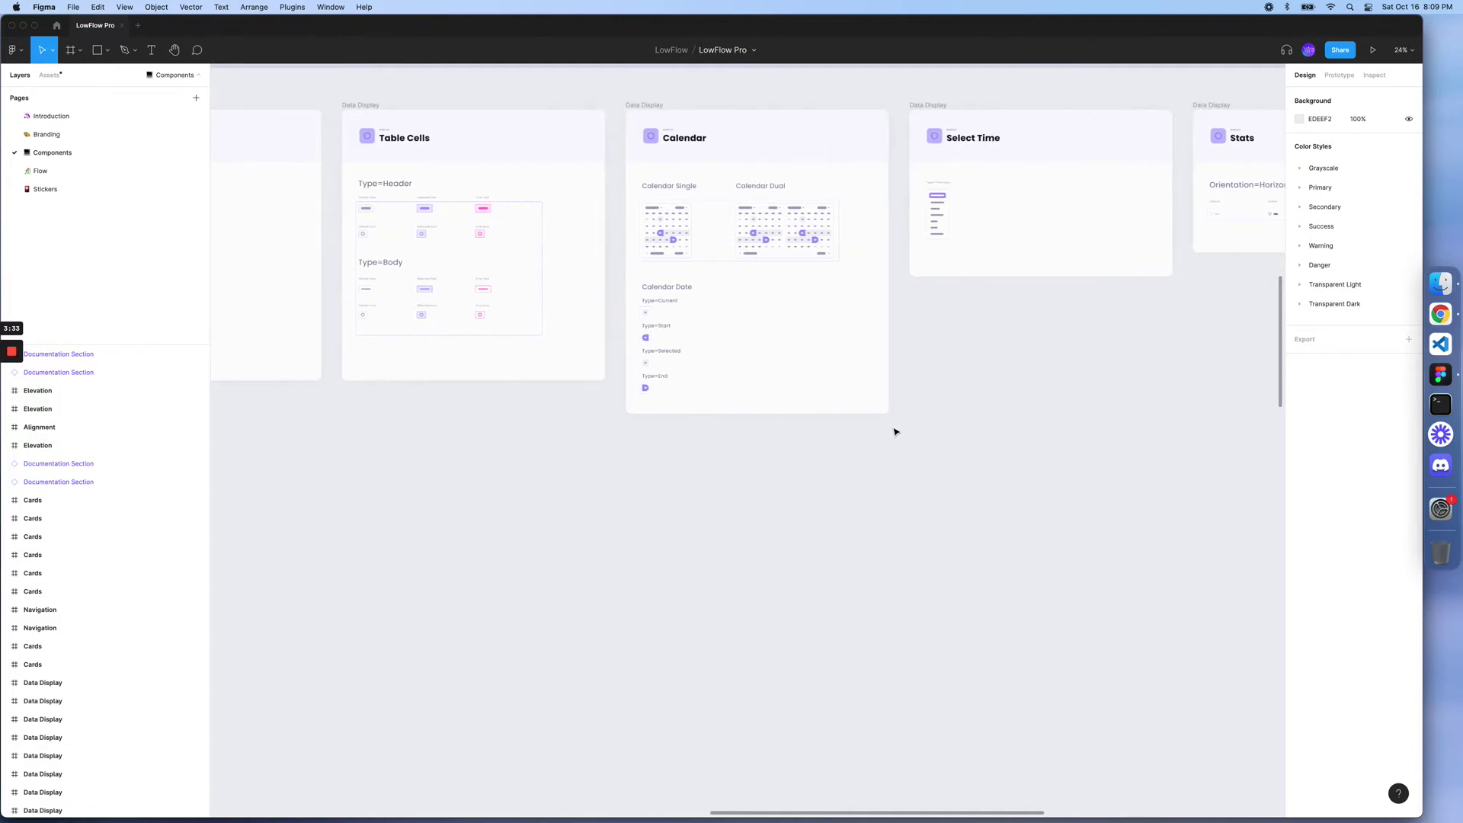
scroll(895, 431, "up", 4)
scroll(895, 431, "up", 2)
scroll(894, 431, "left", 3)
scroll(895, 432, "left", 3)
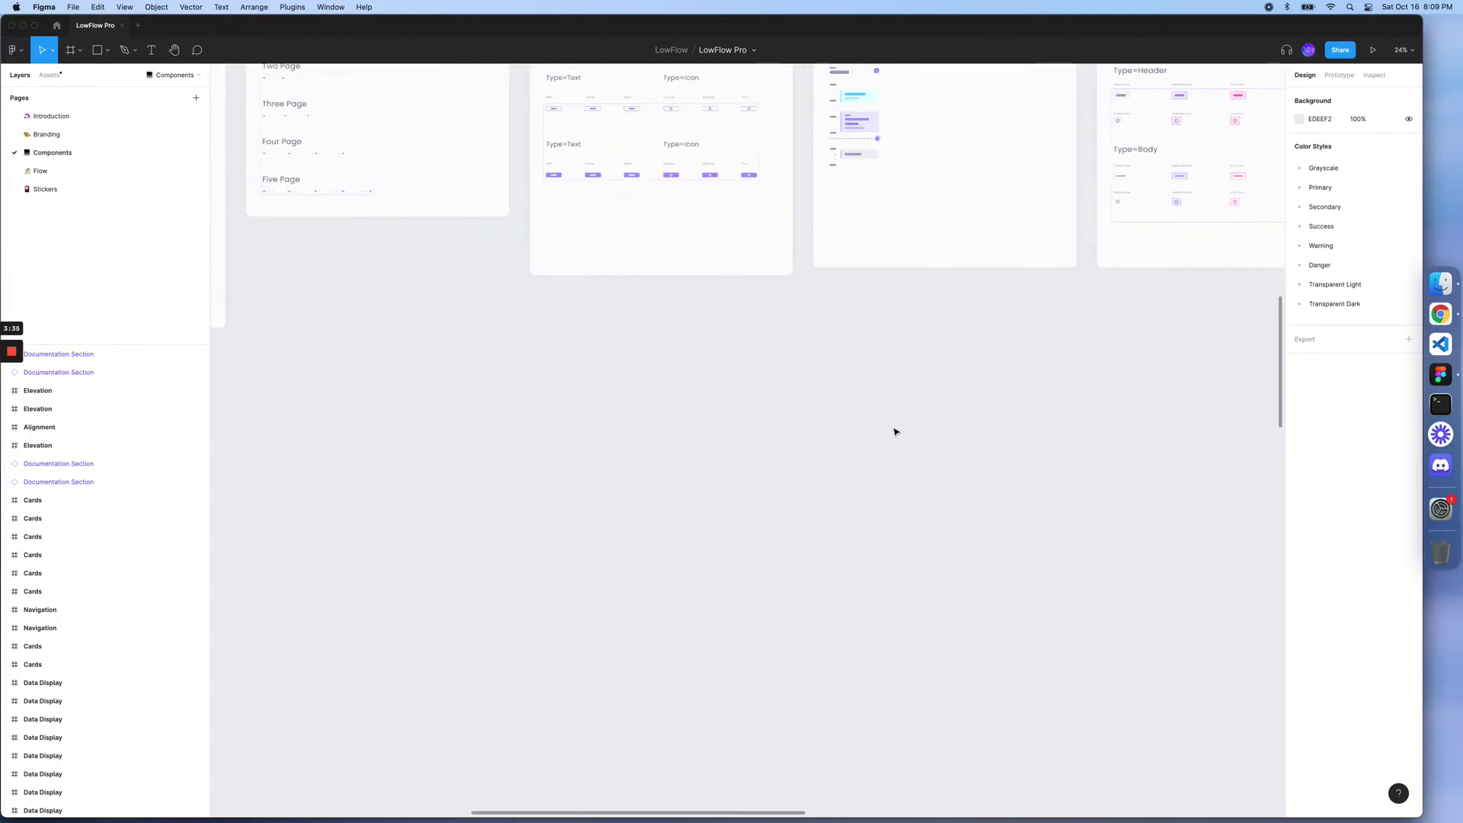
scroll(895, 431, "left", 3)
scroll(896, 431, "left", 3)
scroll(895, 432, "left", 3)
scroll(895, 432, "left", 3)
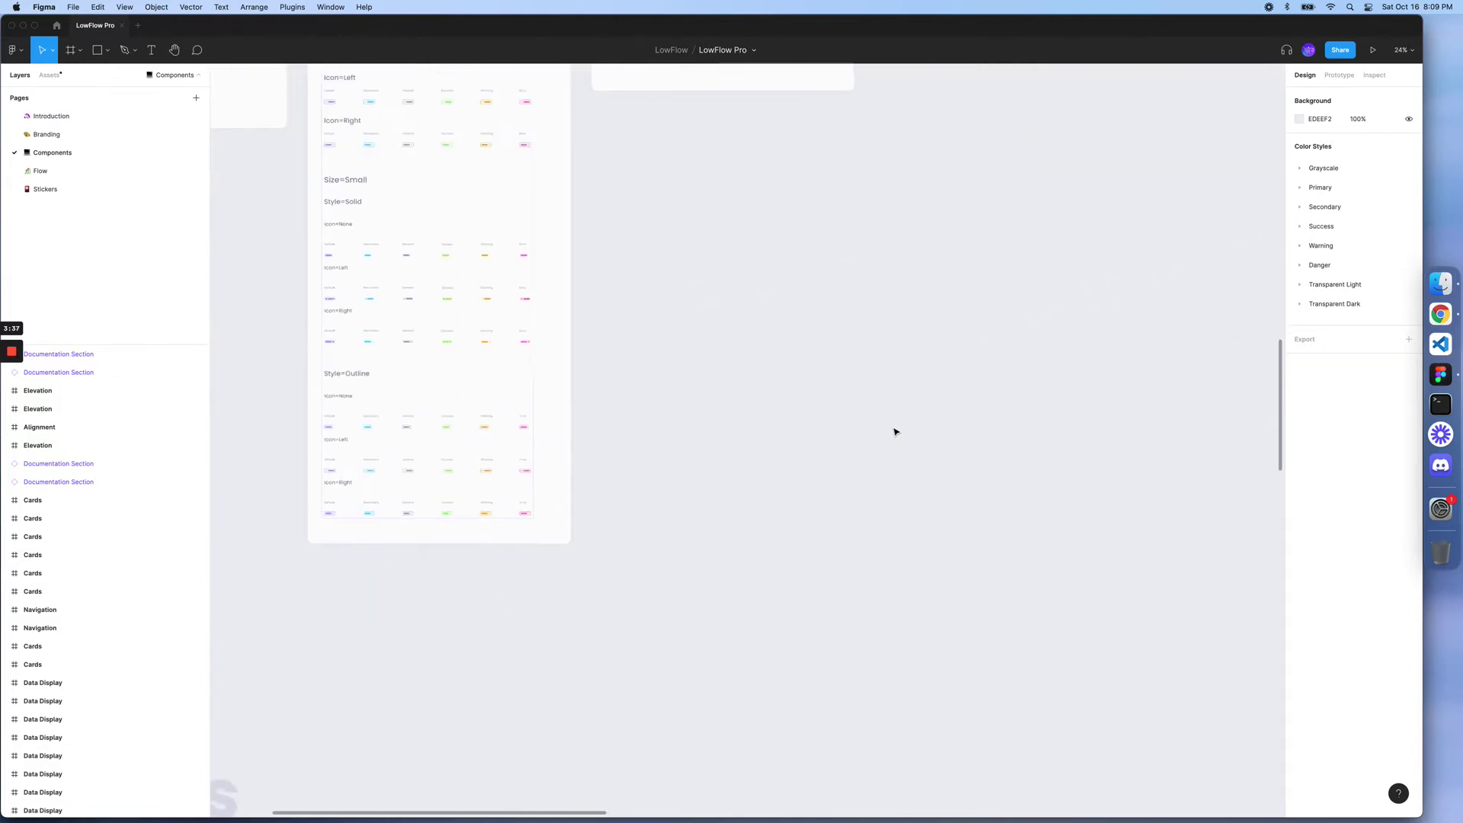
scroll(894, 431, "down", 3)
scroll(896, 430, "down", 4)
scroll(896, 430, "down", 3)
scroll(895, 431, "down", 2)
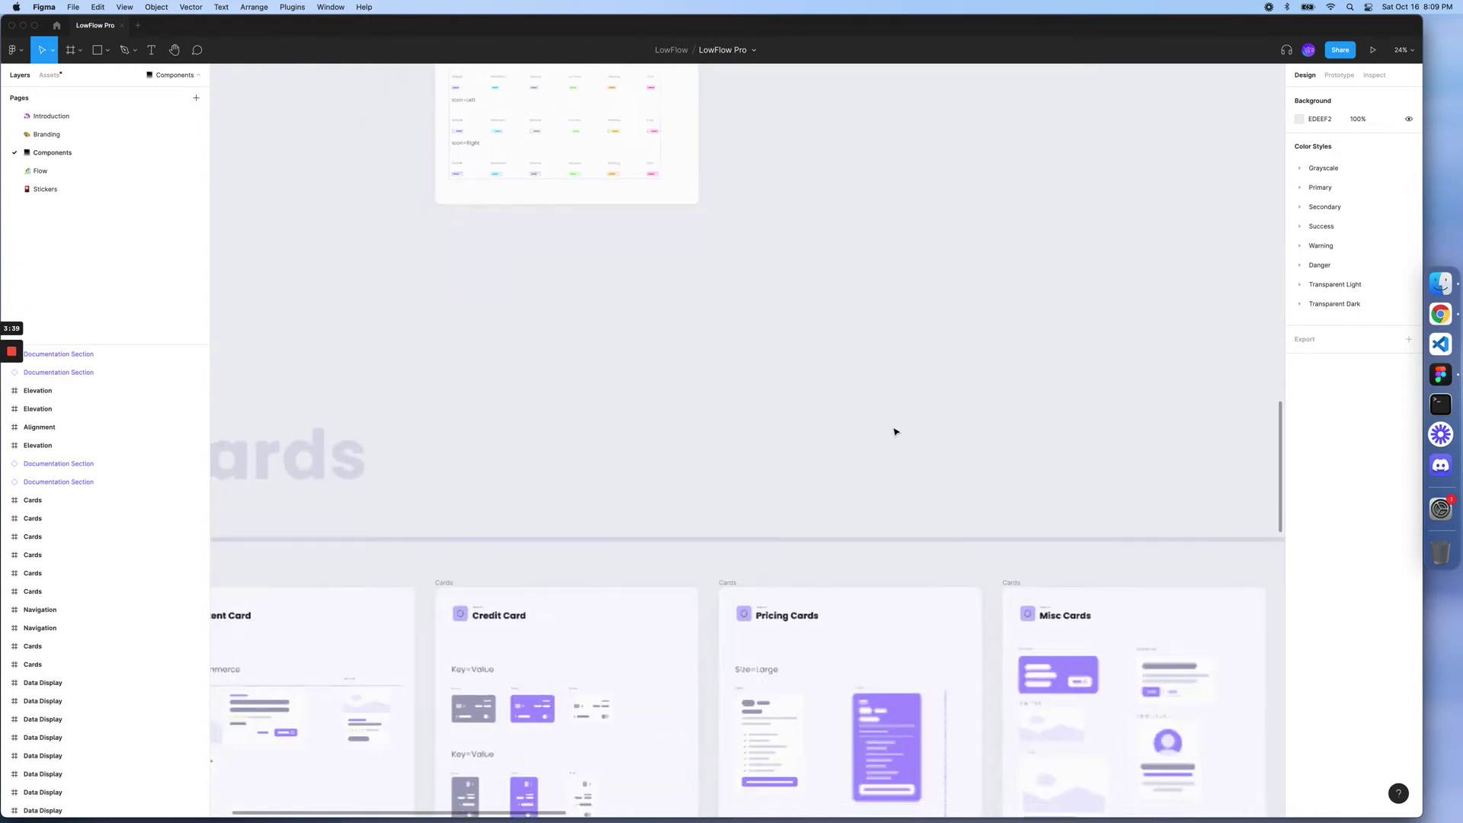
scroll(895, 430, "down", 4)
scroll(895, 431, "down", 3)
scroll(895, 431, "down", 3)
scroll(896, 431, "left", 3)
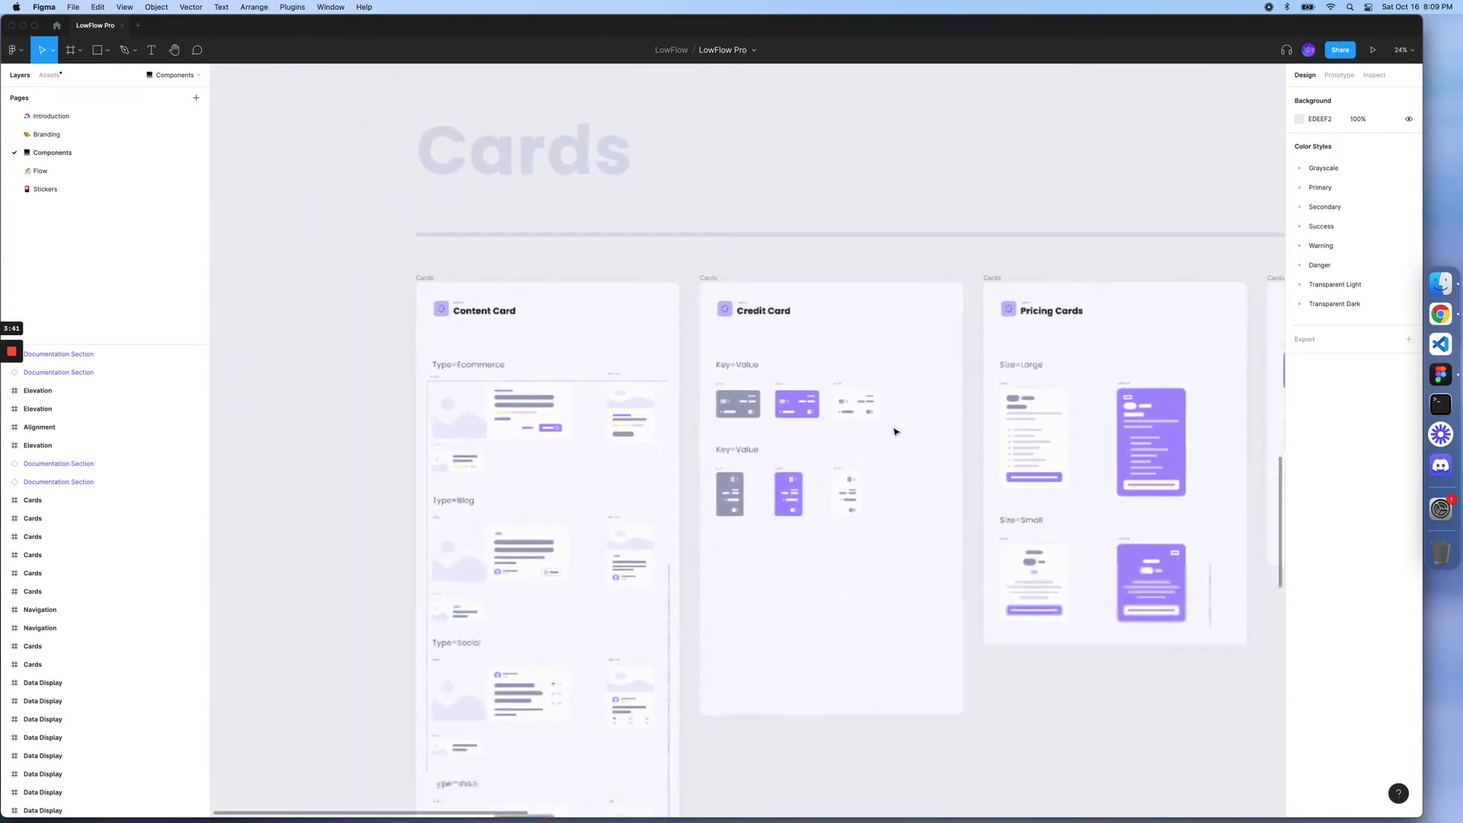
scroll(895, 431, "down", 2)
scroll(896, 430, "left", 2)
scroll(895, 431, "down", 2)
scroll(895, 432, "right", 2)
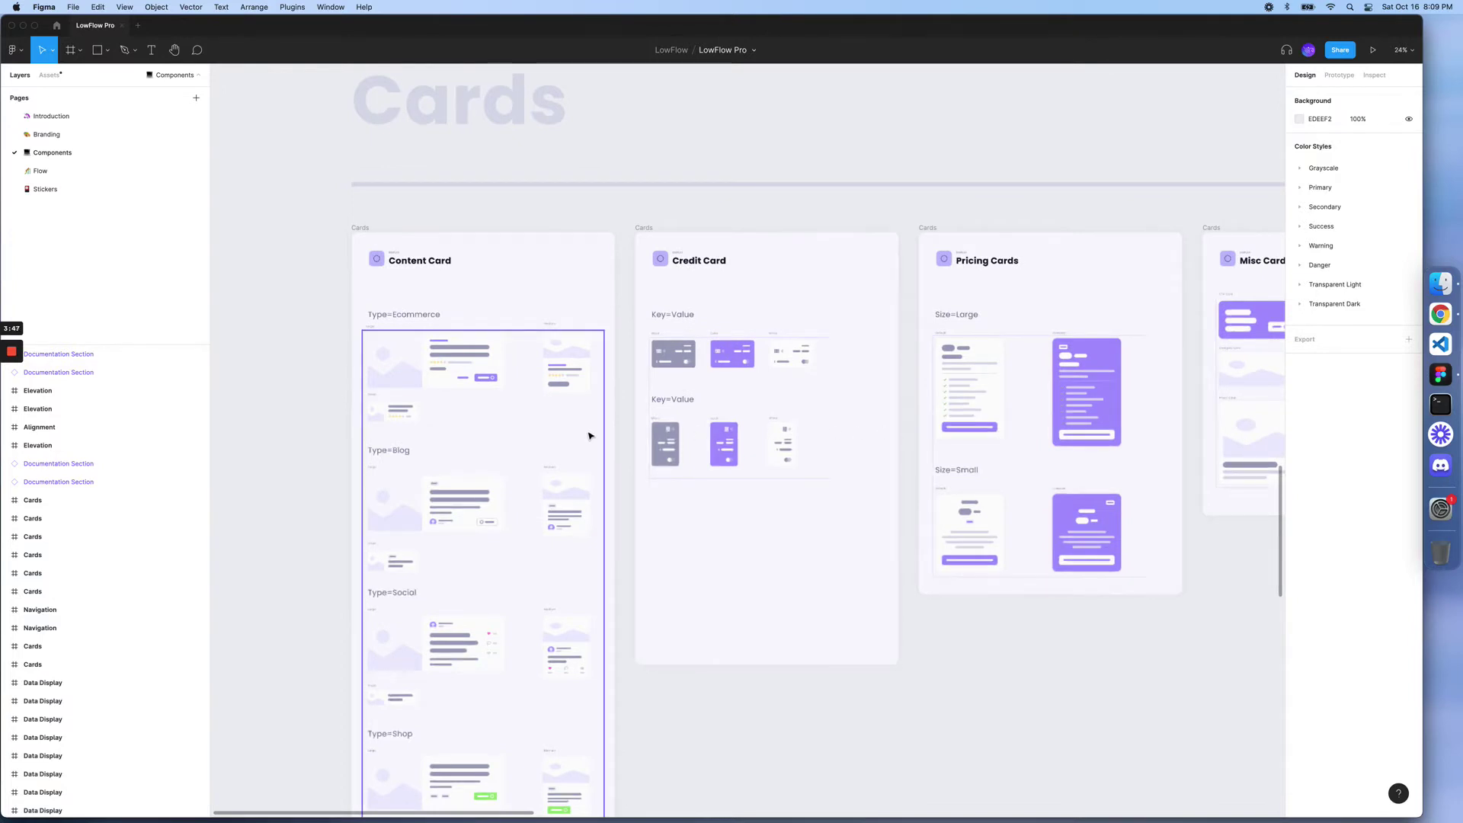
scroll(590, 435, "up", 4)
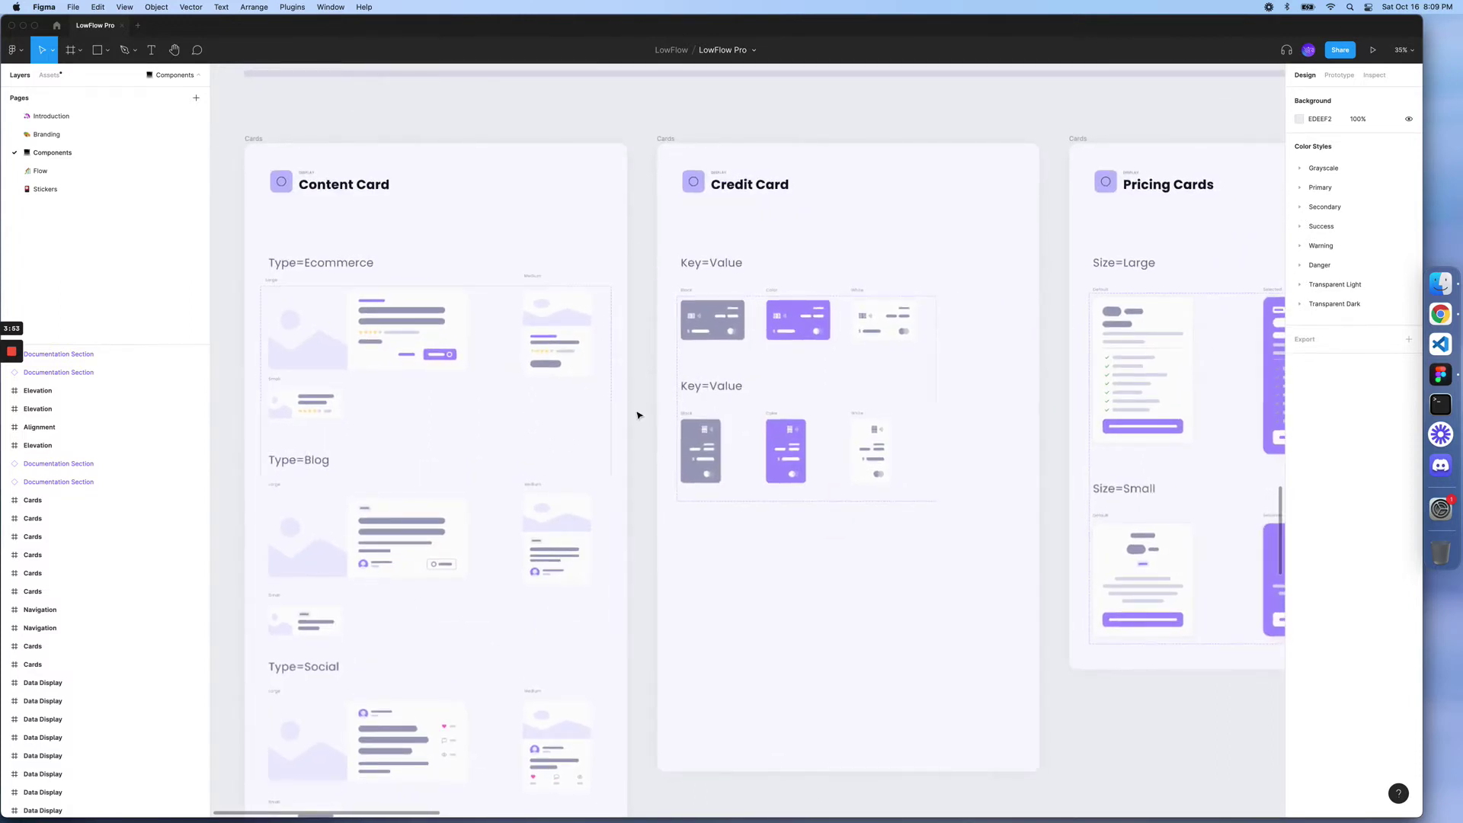
scroll(639, 415, "right", 8)
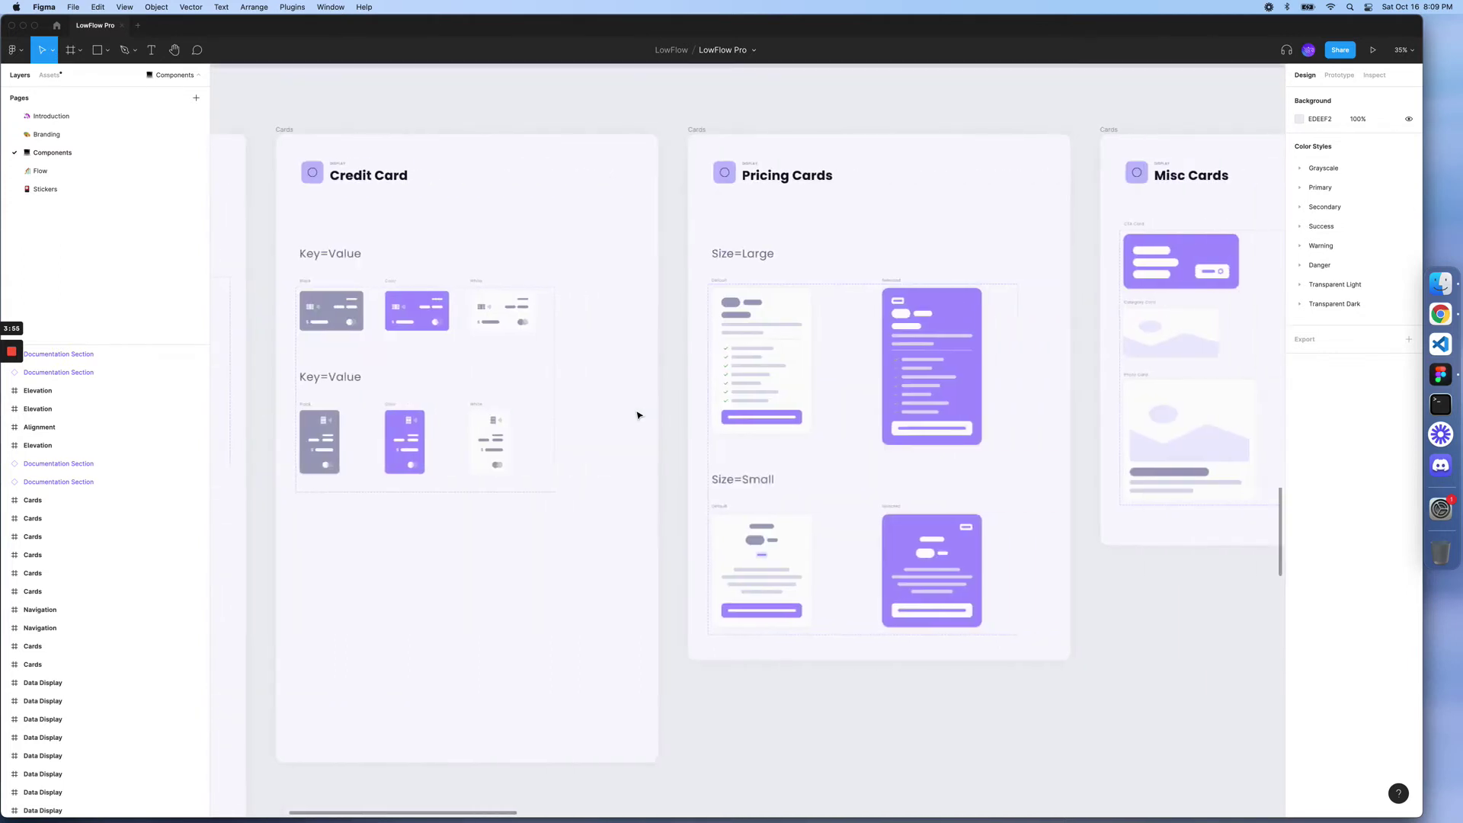
scroll(638, 415, "right", 8)
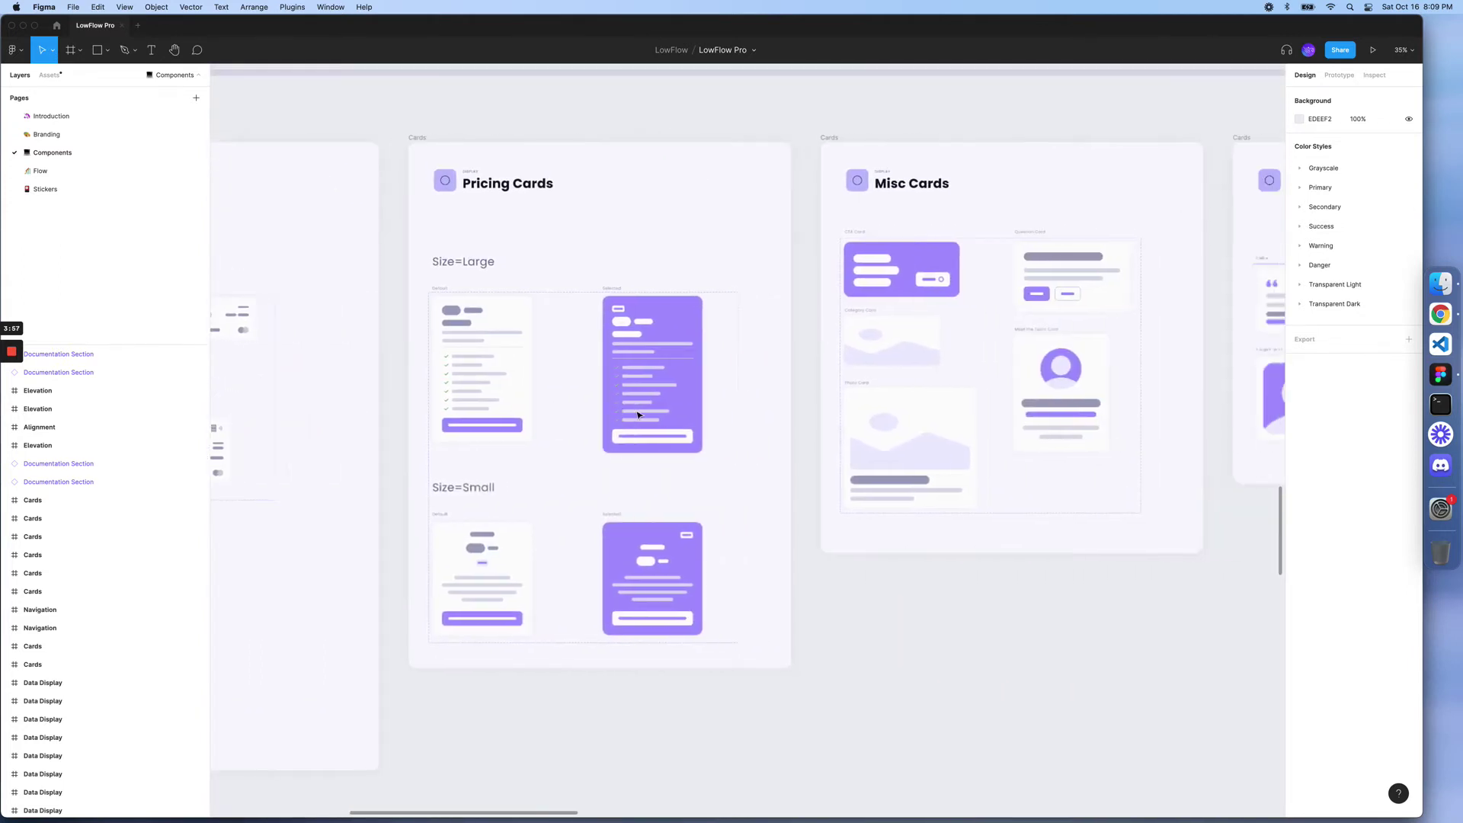
scroll(638, 416, "right", 6)
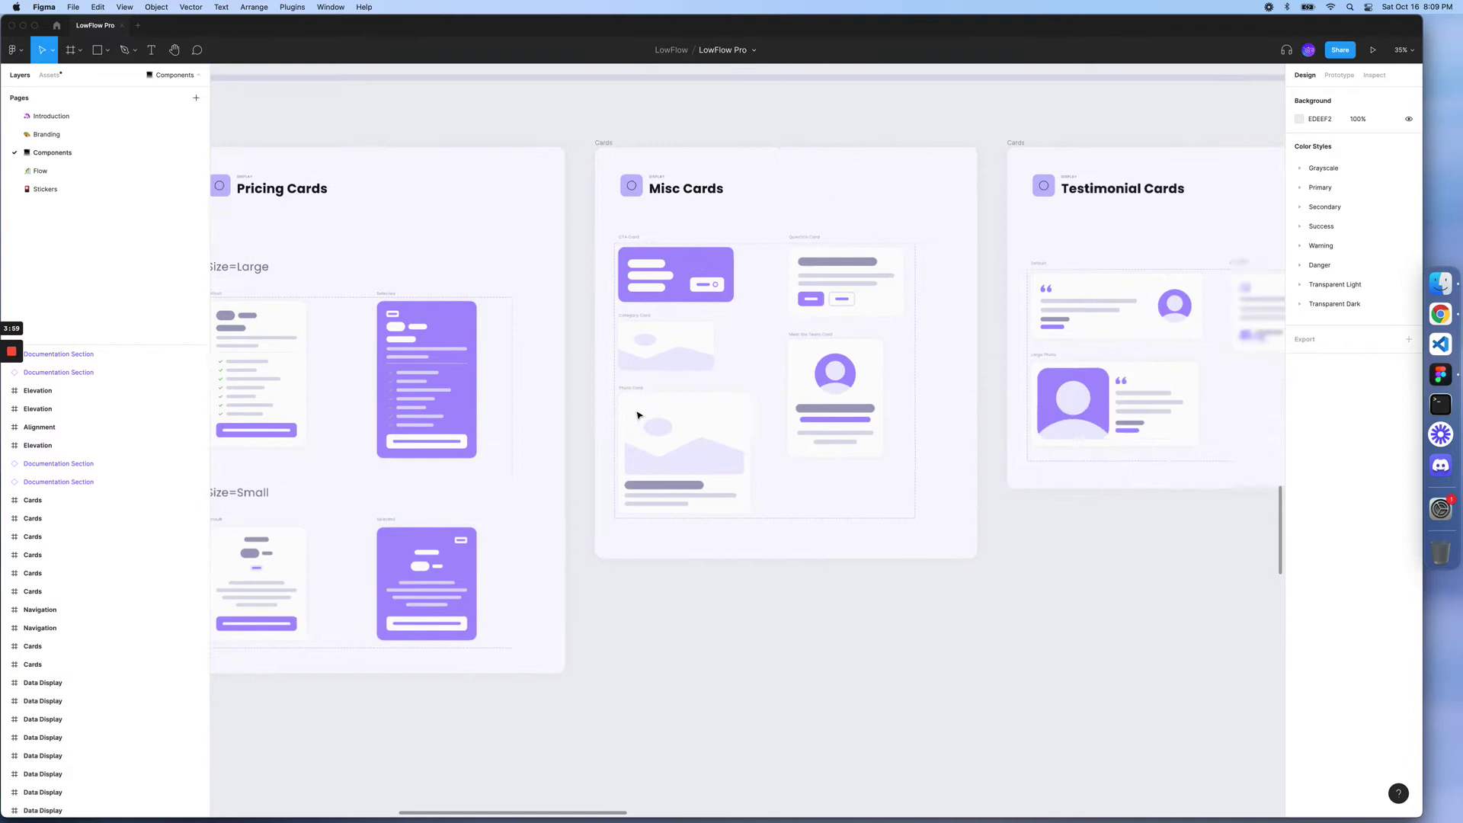
scroll(639, 416, "right", 6)
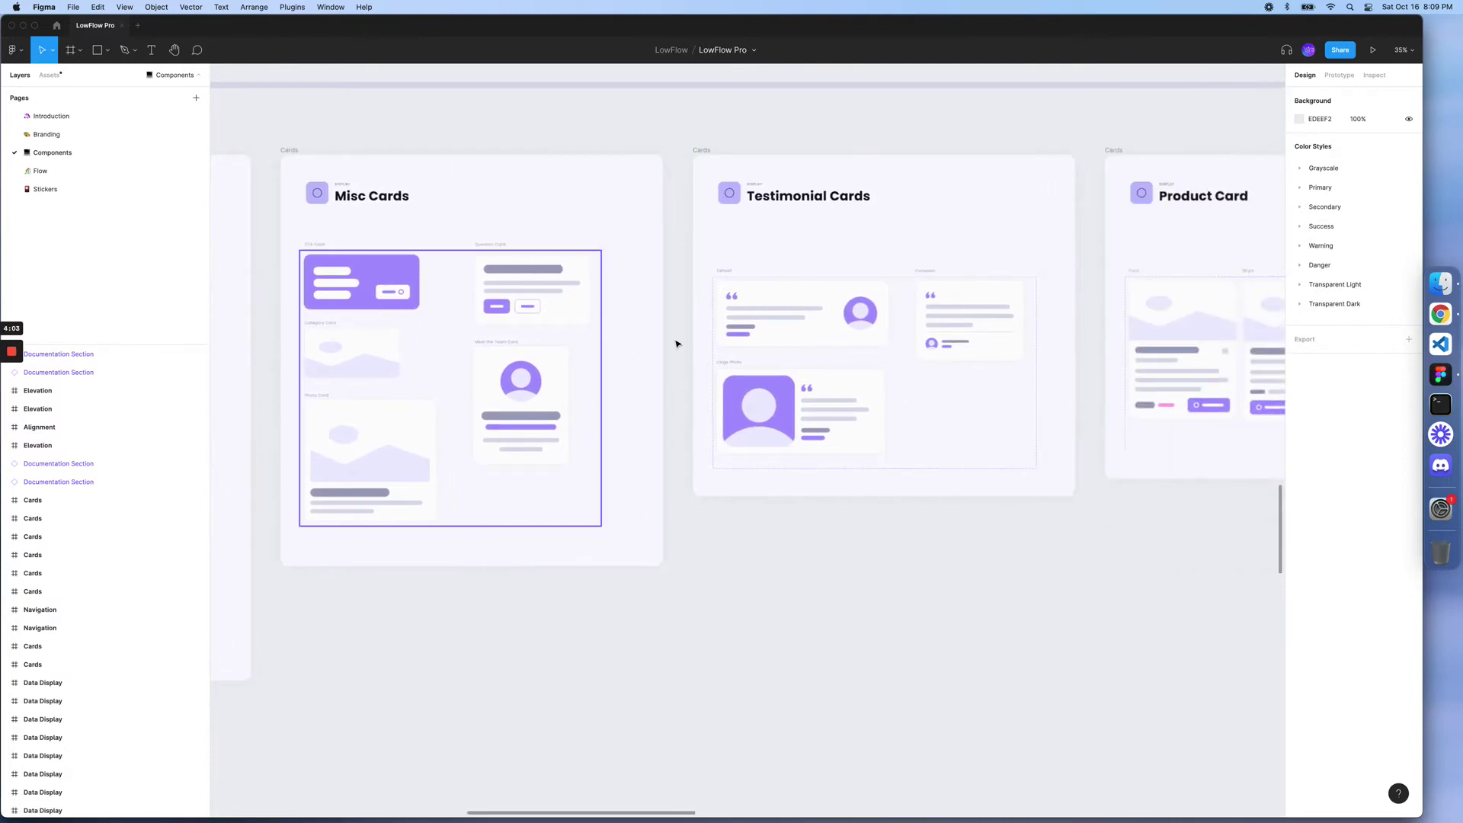
- Deselect the Misc Cards frame while browsing the Cards section
left_click(638, 349)
scroll(678, 343, "right", 6)
scroll(678, 343, "right", 2)
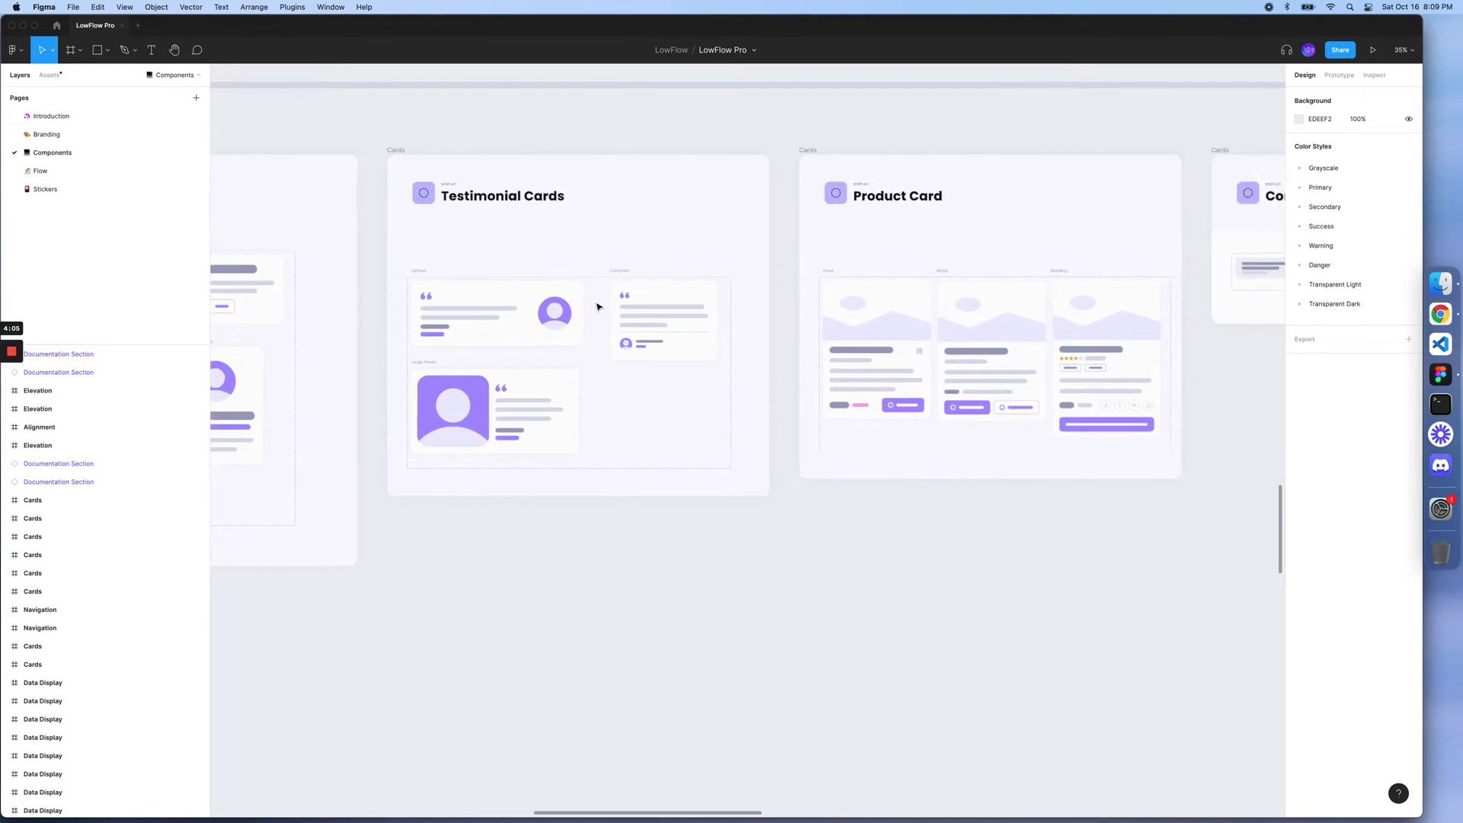
scroll(640, 395, "right", 2)
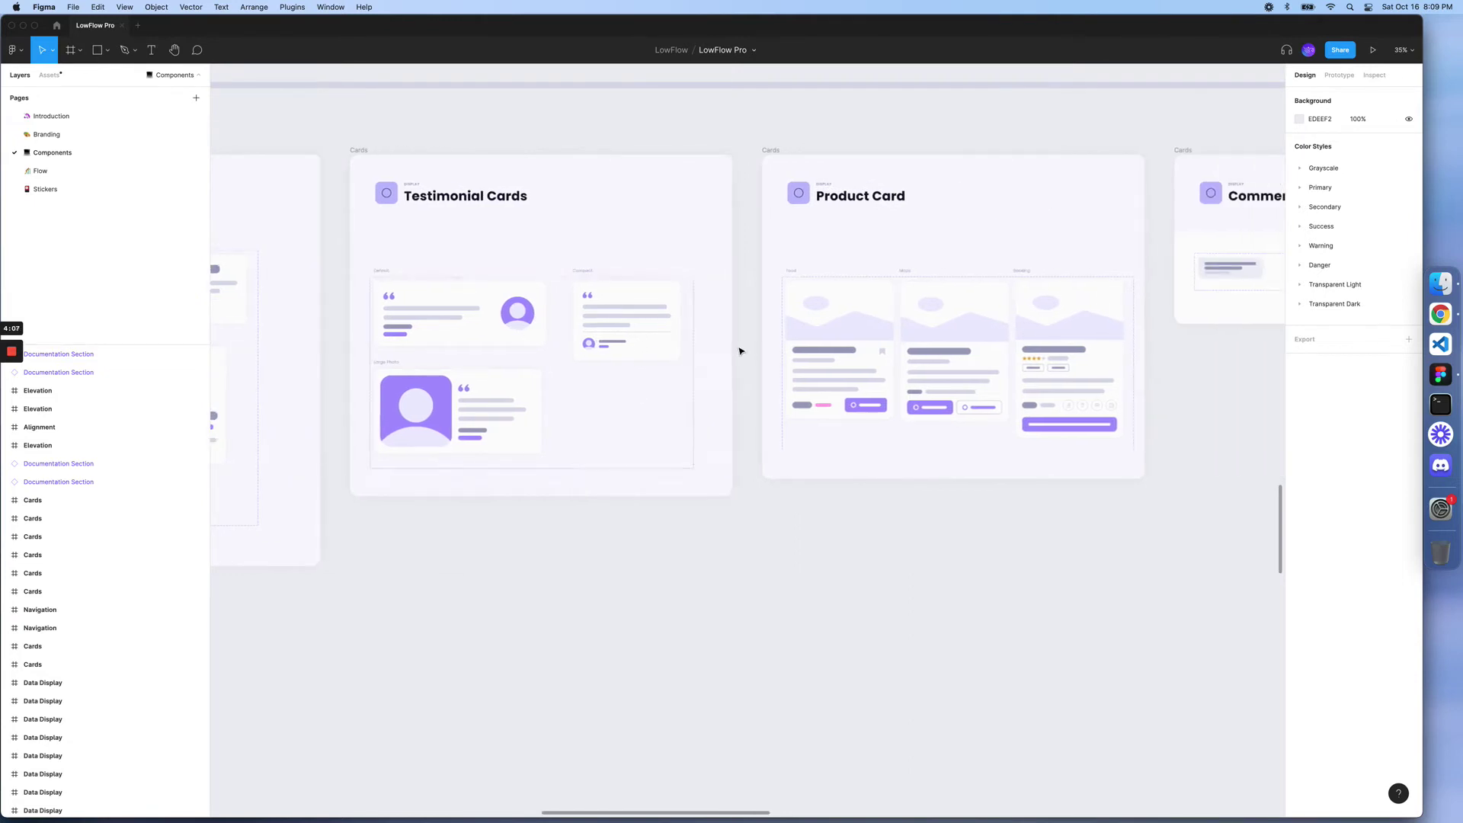
scroll(741, 351, "right", 3)
scroll(741, 351, "right", 4)
scroll(740, 351, "right", 1)
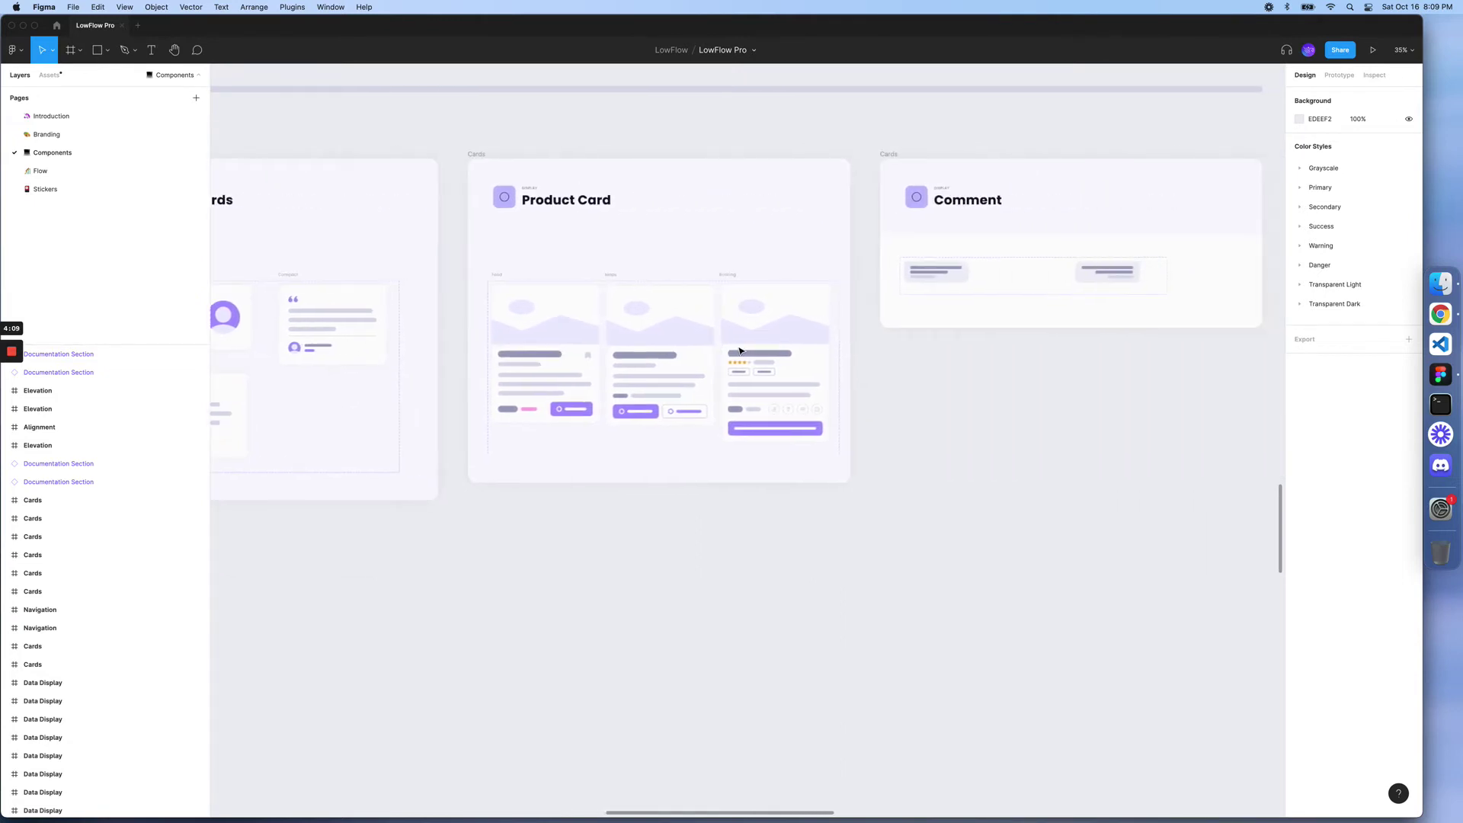
scroll(740, 351, "right", 2)
scroll(740, 352, "right", 4)
scroll(737, 343, "right", 3)
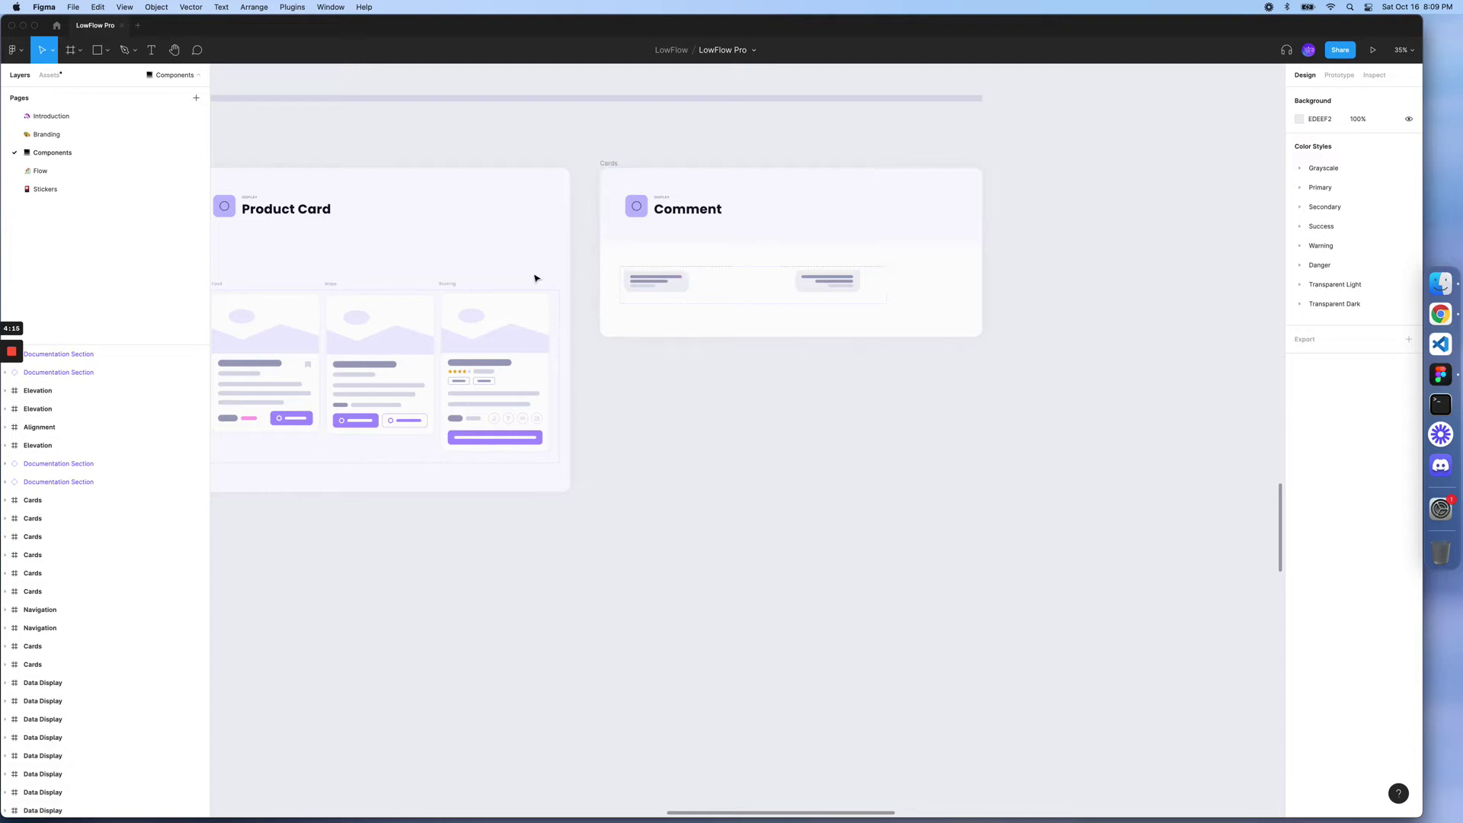
- Zoom to fit every frame on the Components page with Shift+1
key("shift+1")
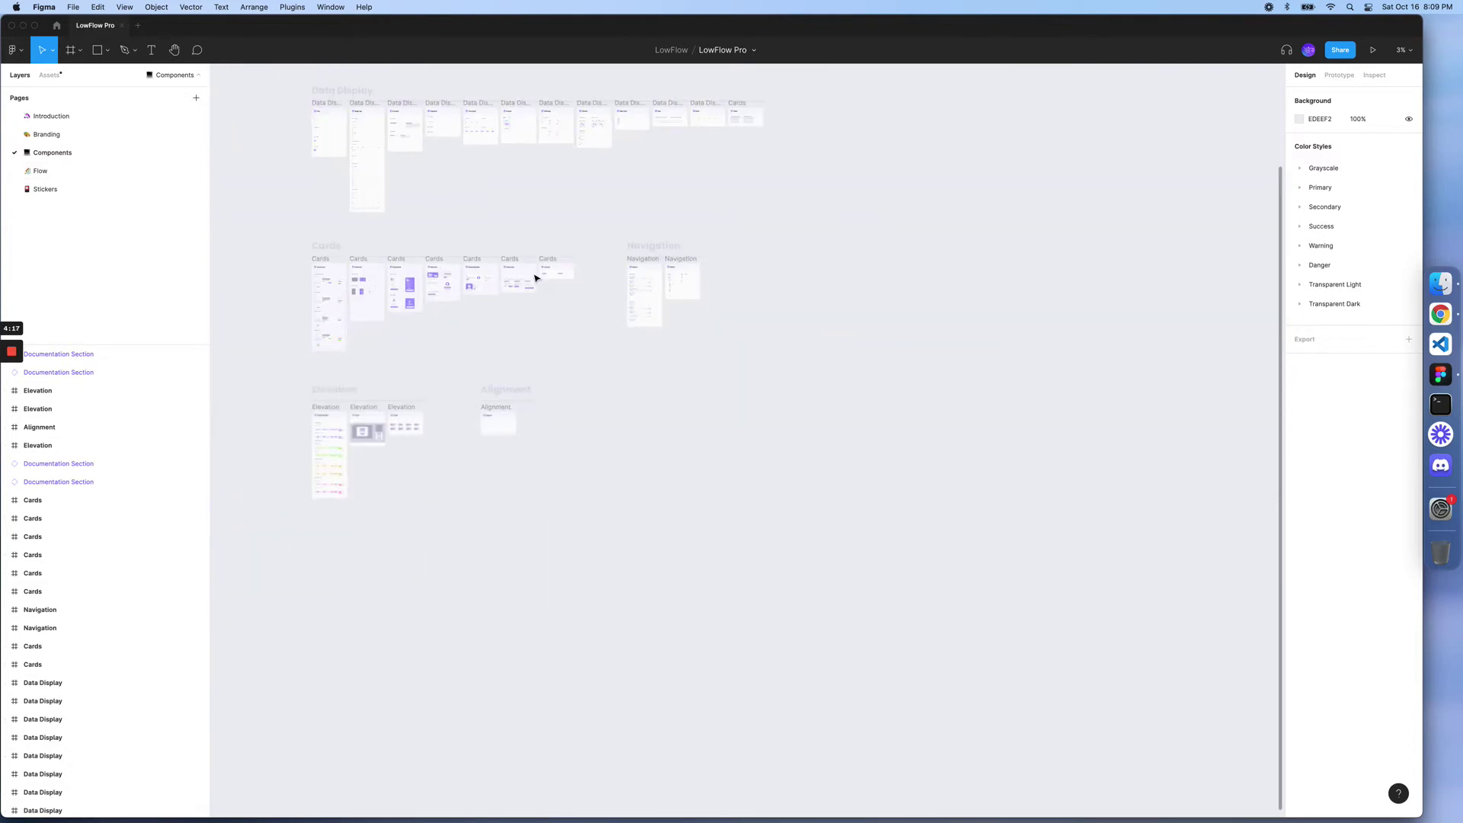
scroll(535, 277, "left", 5)
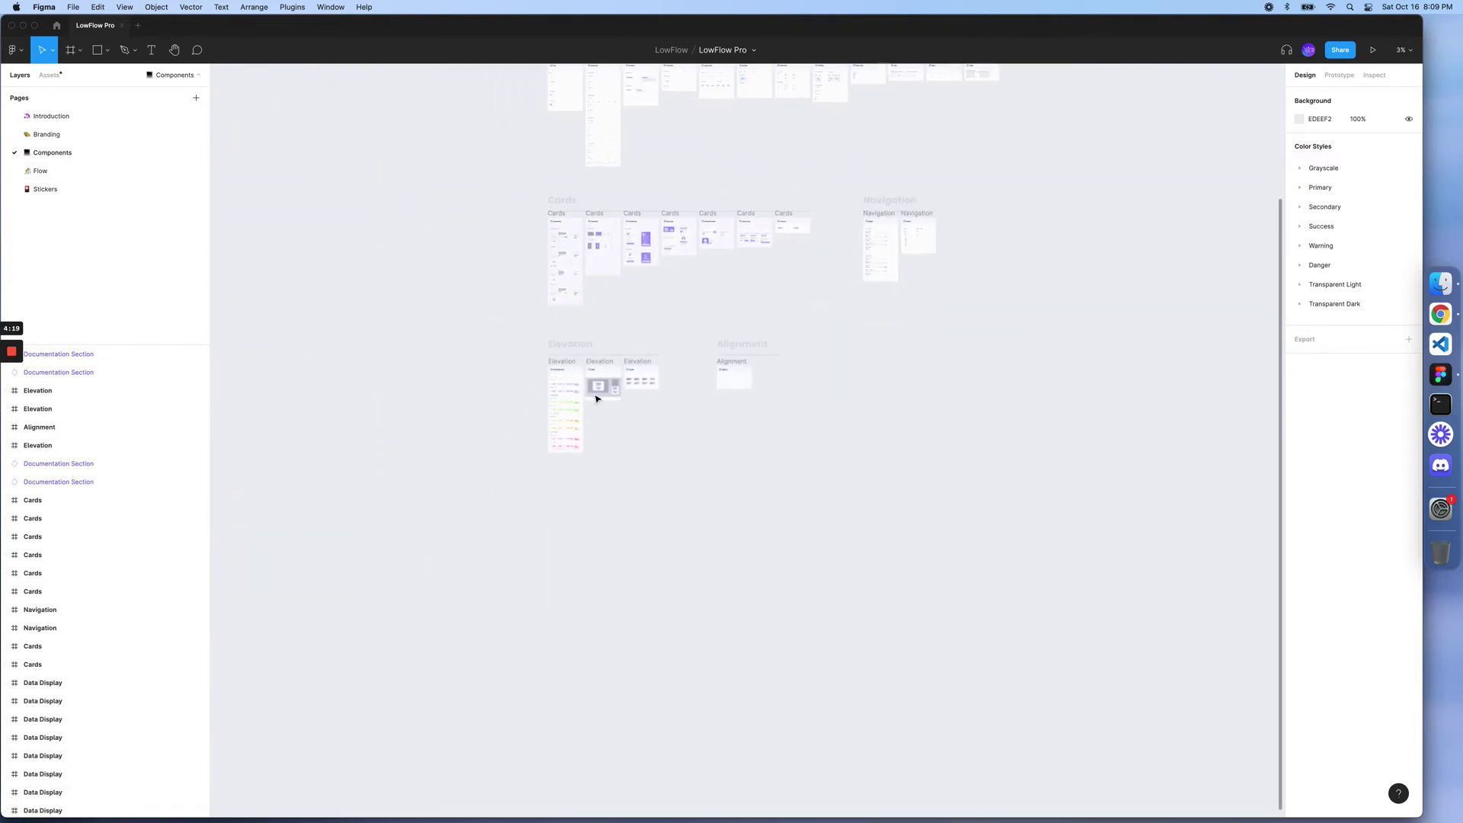
scroll(596, 398, "up", 10)
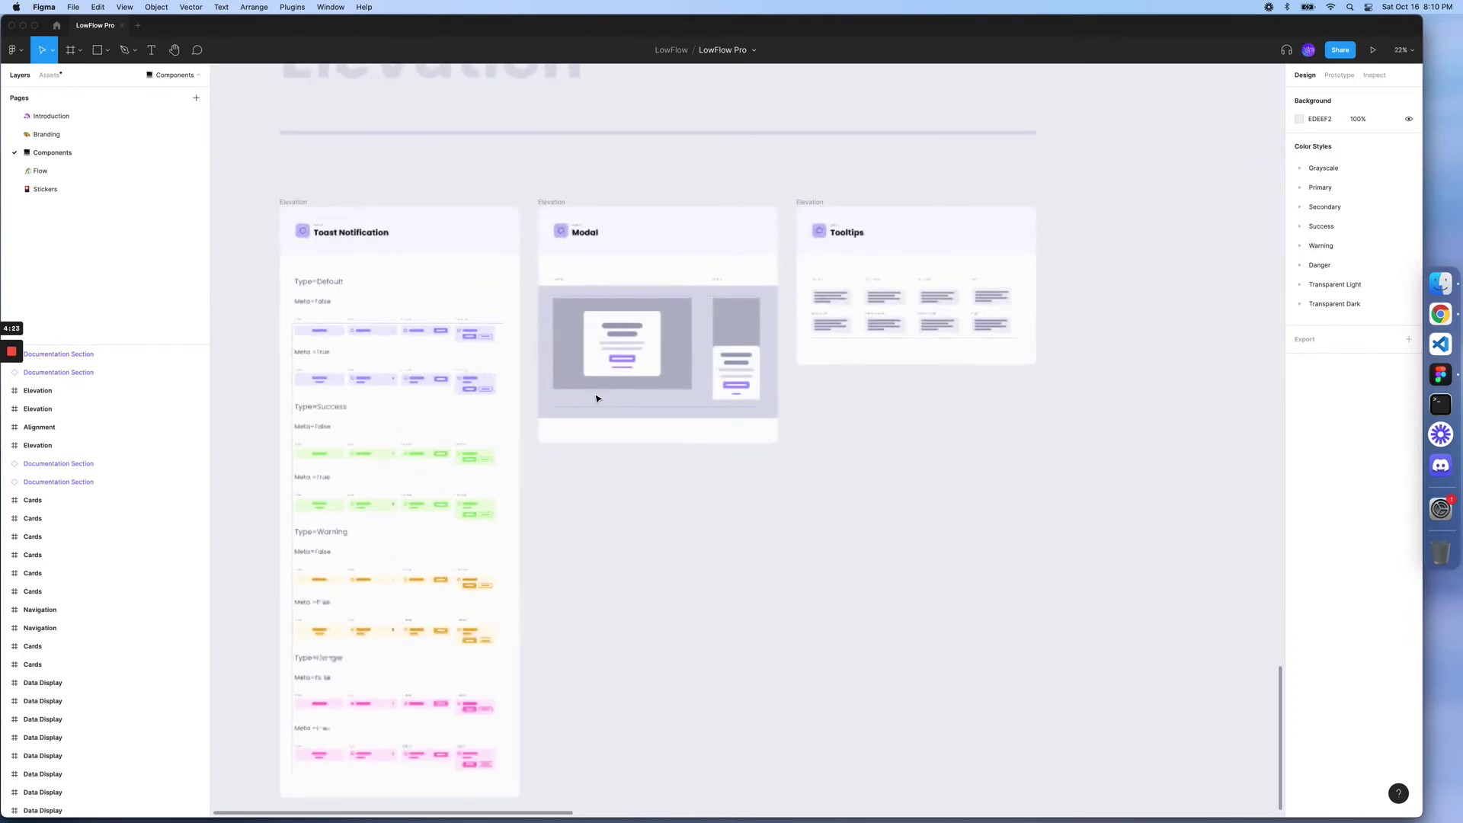
scroll(595, 399, "up", 5)
scroll(596, 397, "up", 3)
scroll(596, 399, "left", 5)
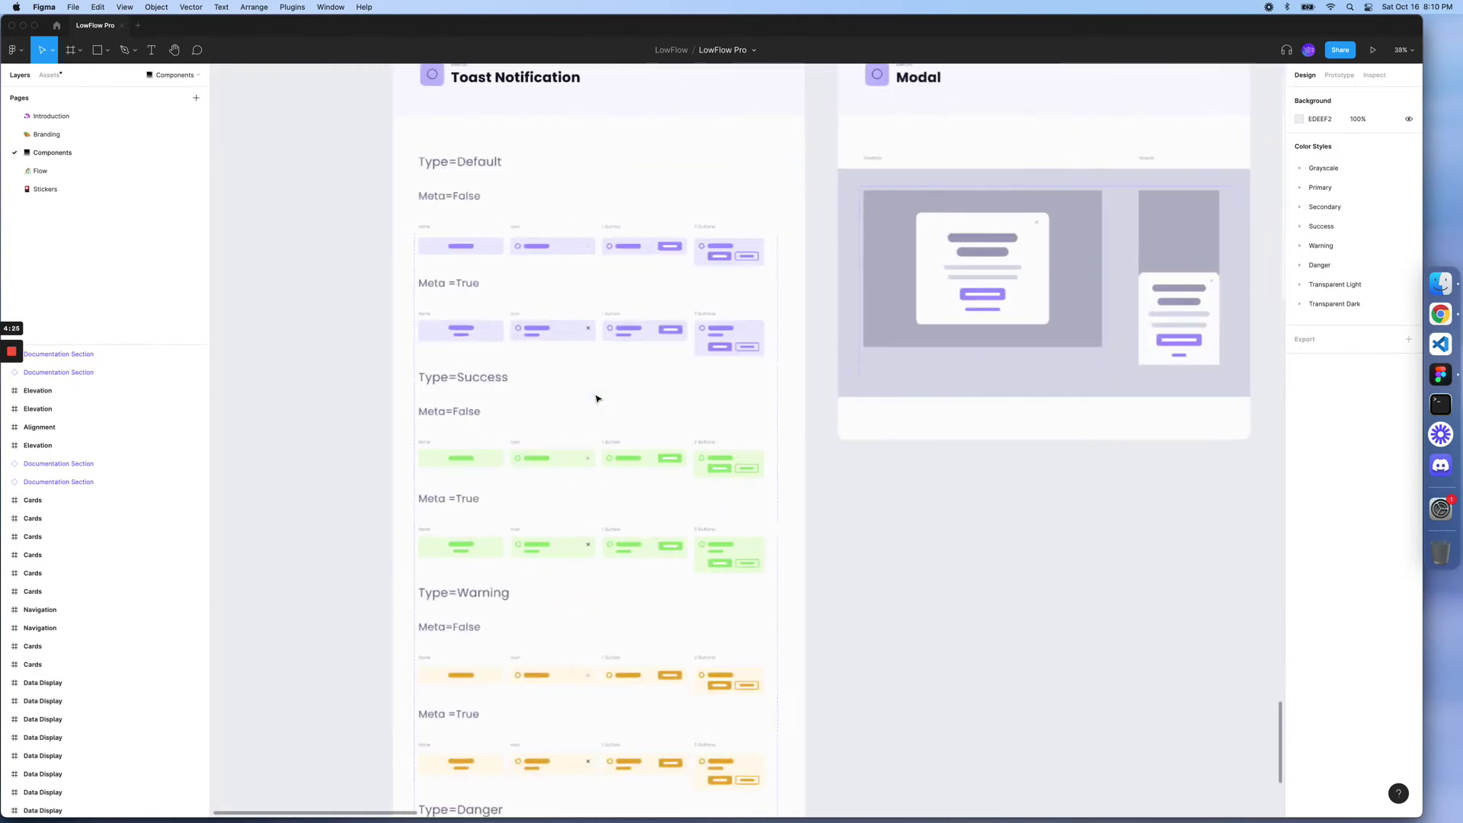
scroll(596, 397, "down", 4)
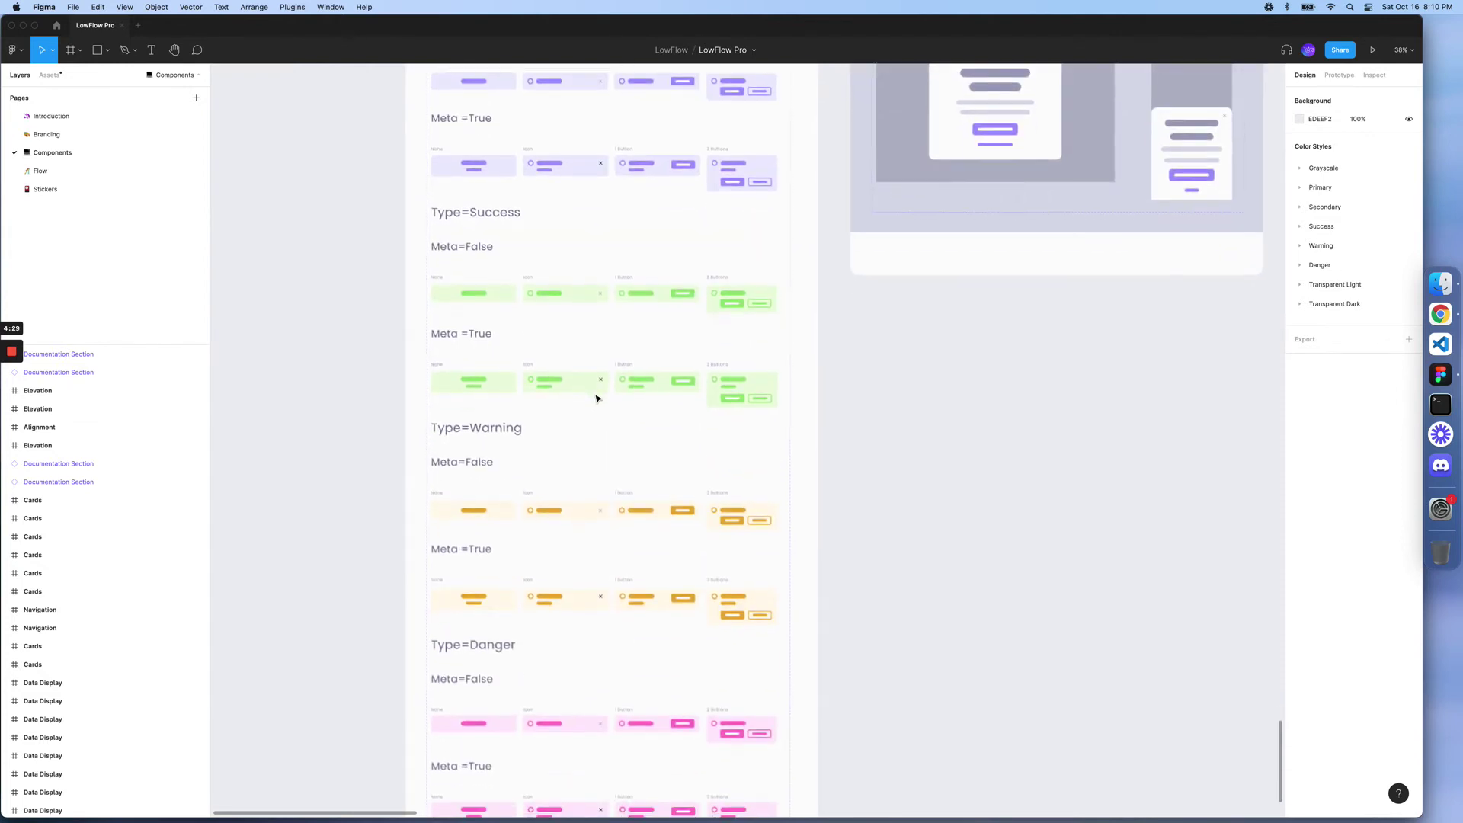
scroll(596, 398, "down", 5)
scroll(596, 399, "up", 5)
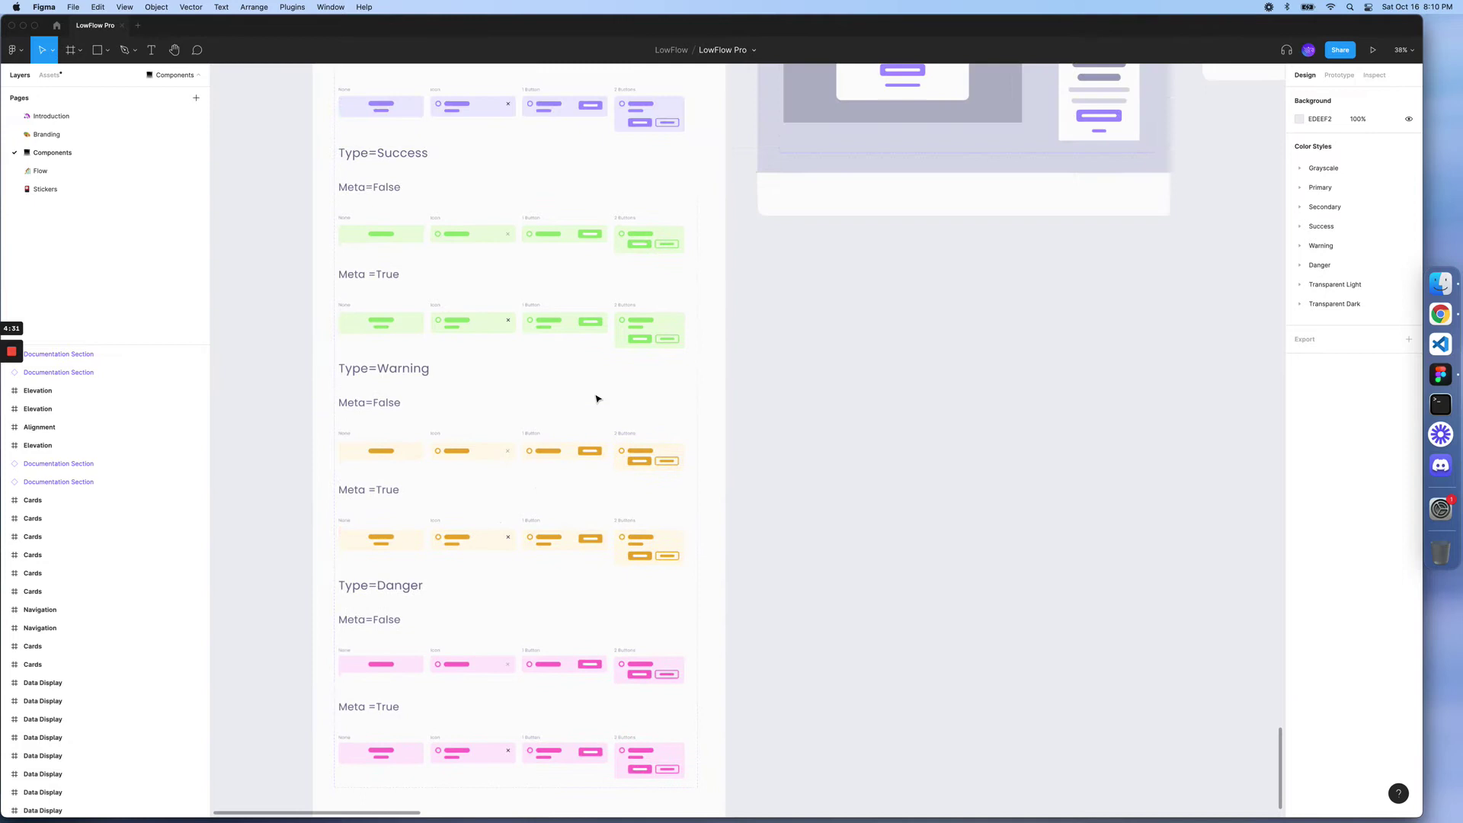
scroll(595, 398, "right", 5)
scroll(597, 398, "down", 3)
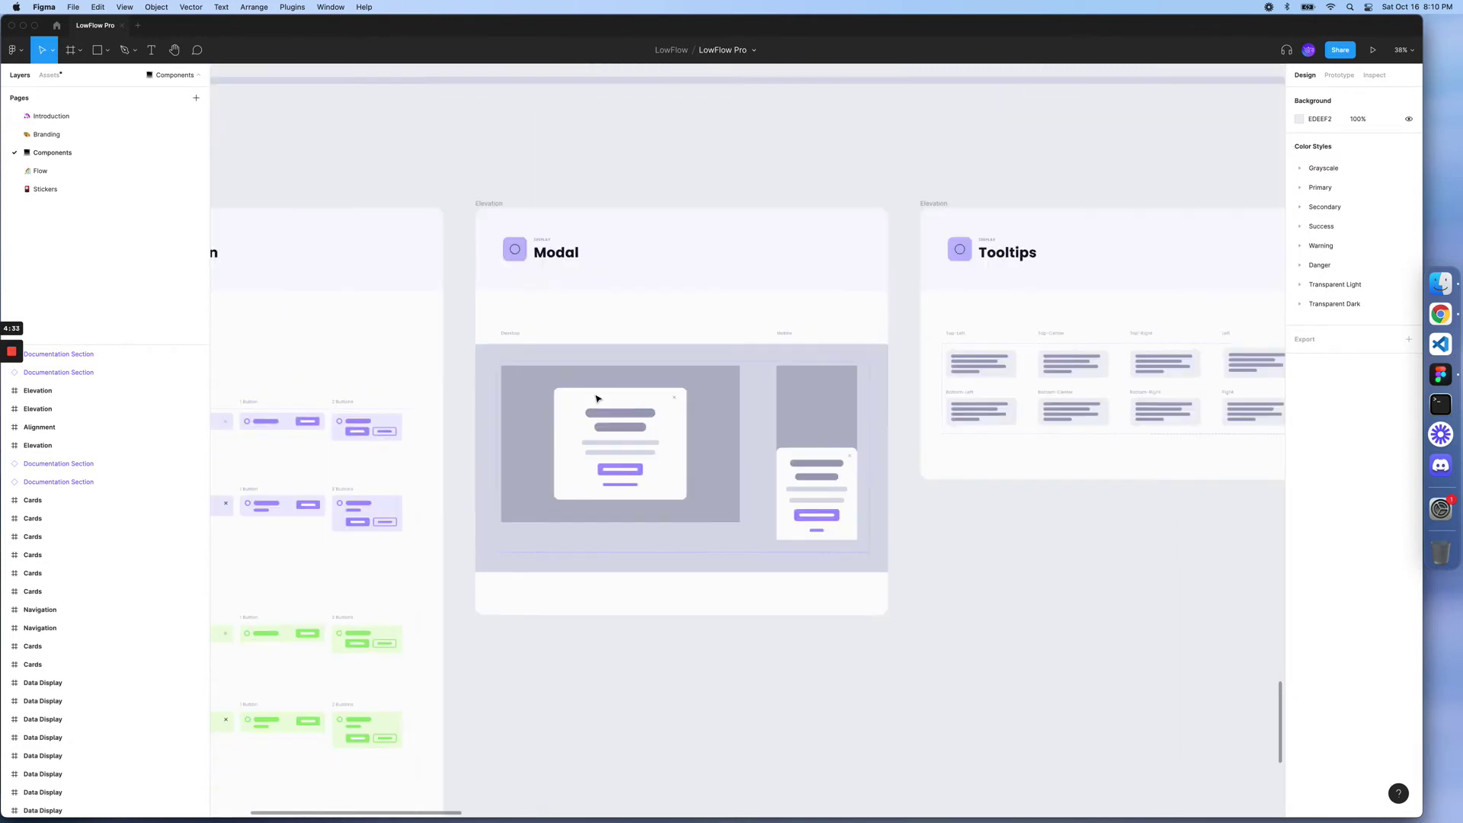
scroll(597, 398, "up", 4)
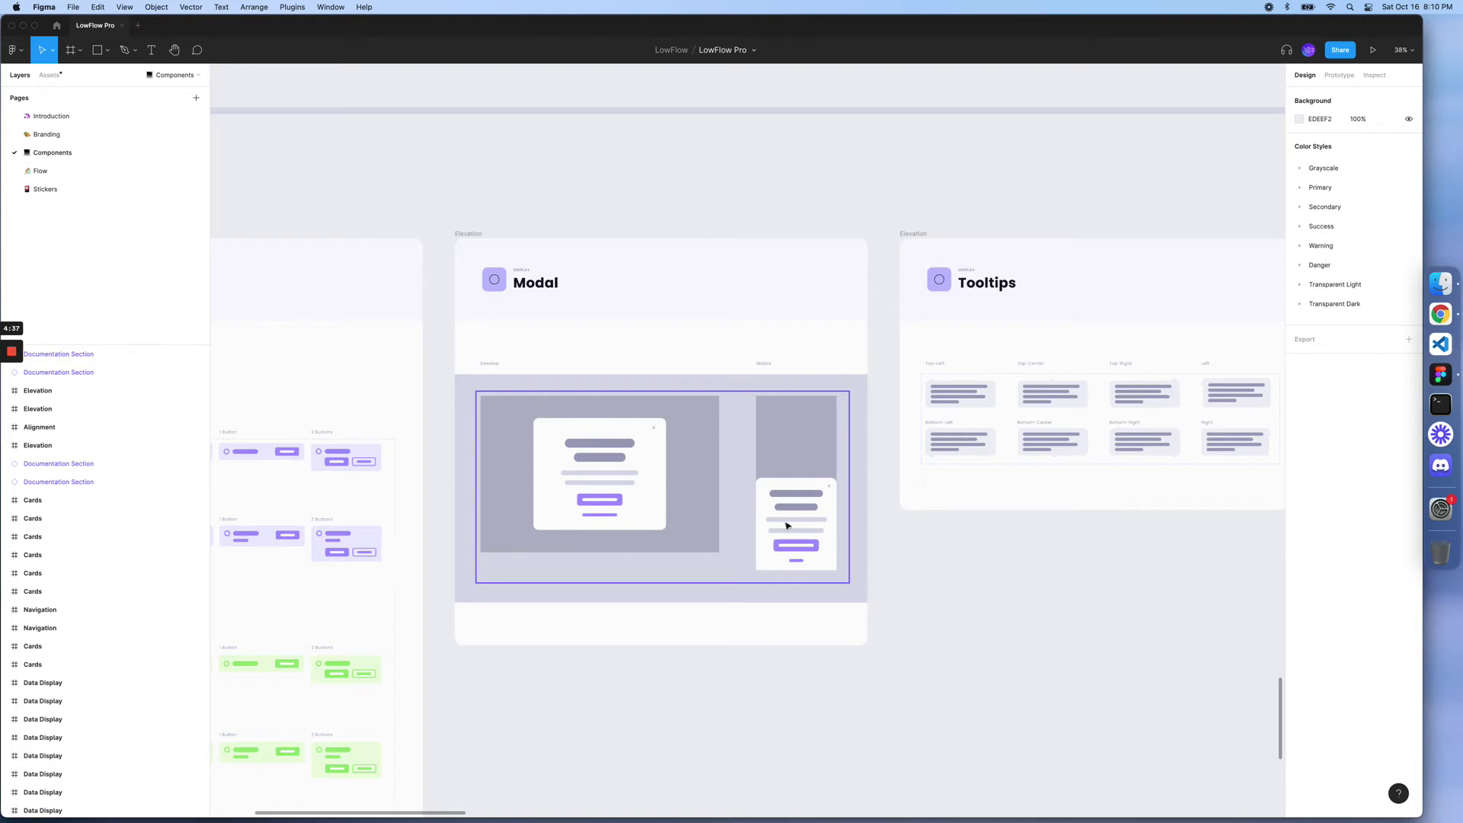
scroll(794, 527, "right", 8)
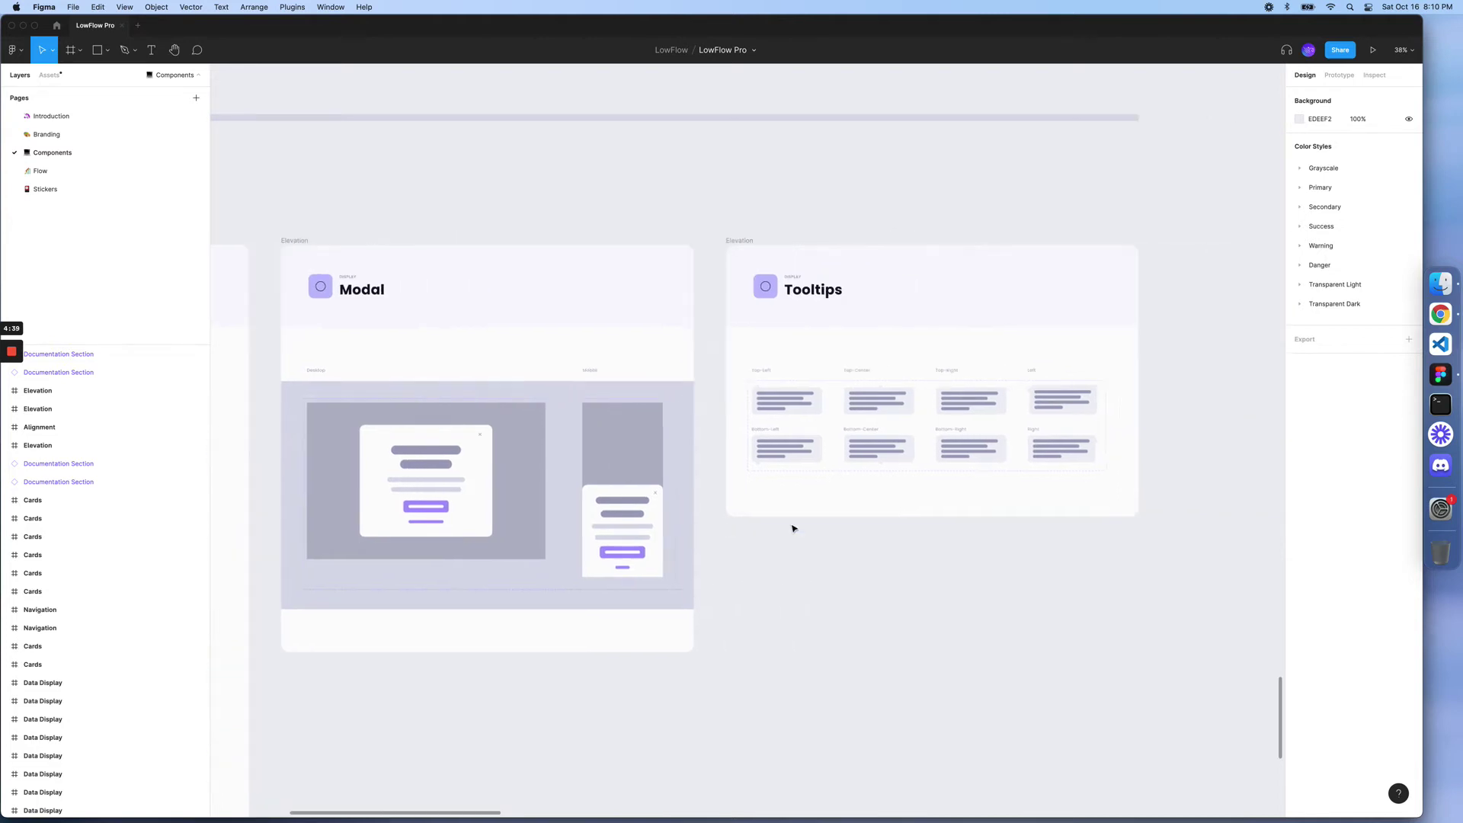
scroll(794, 526, "right", 5)
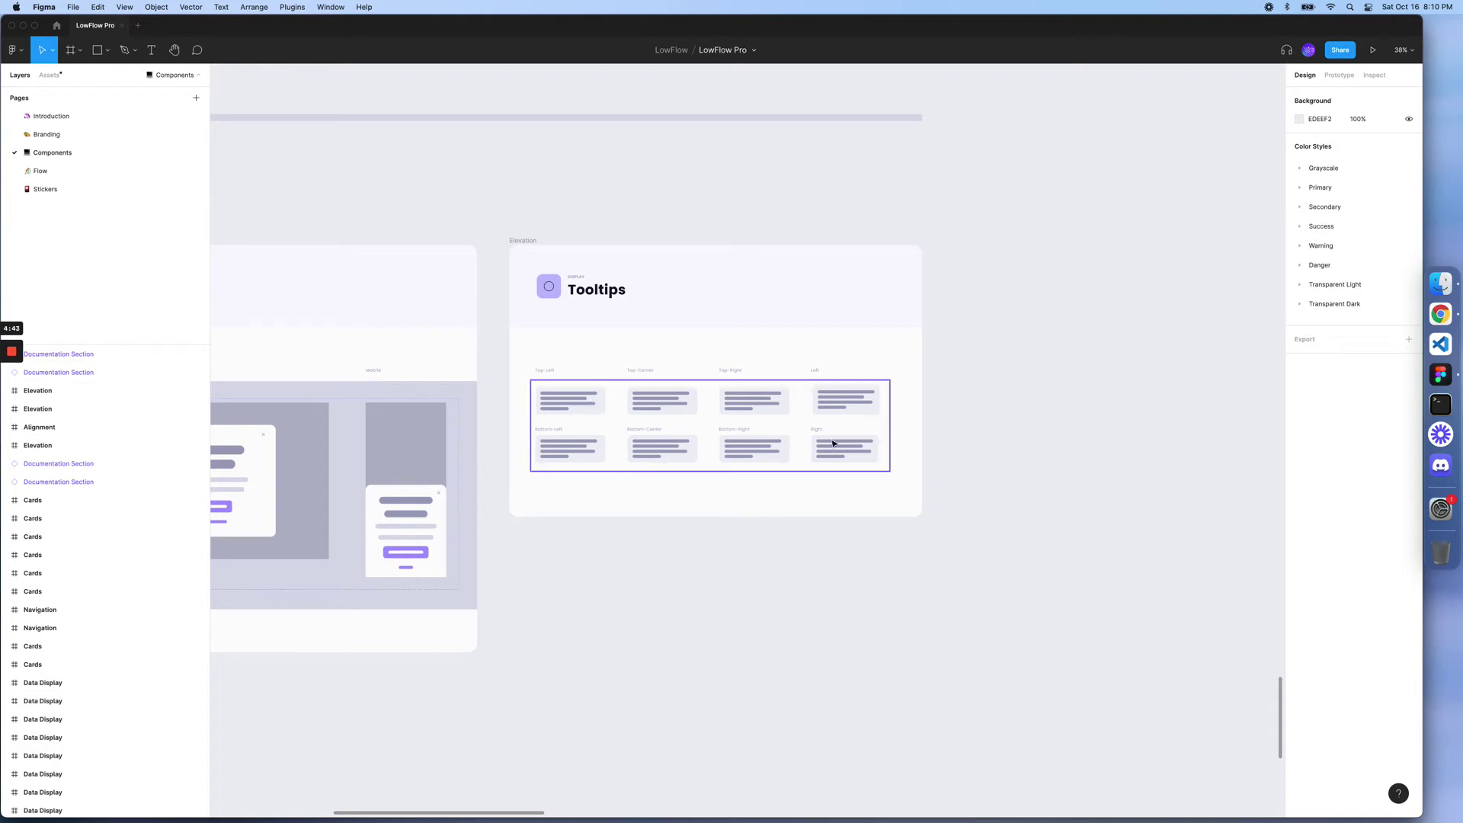
scroll(777, 408, "up", 5)
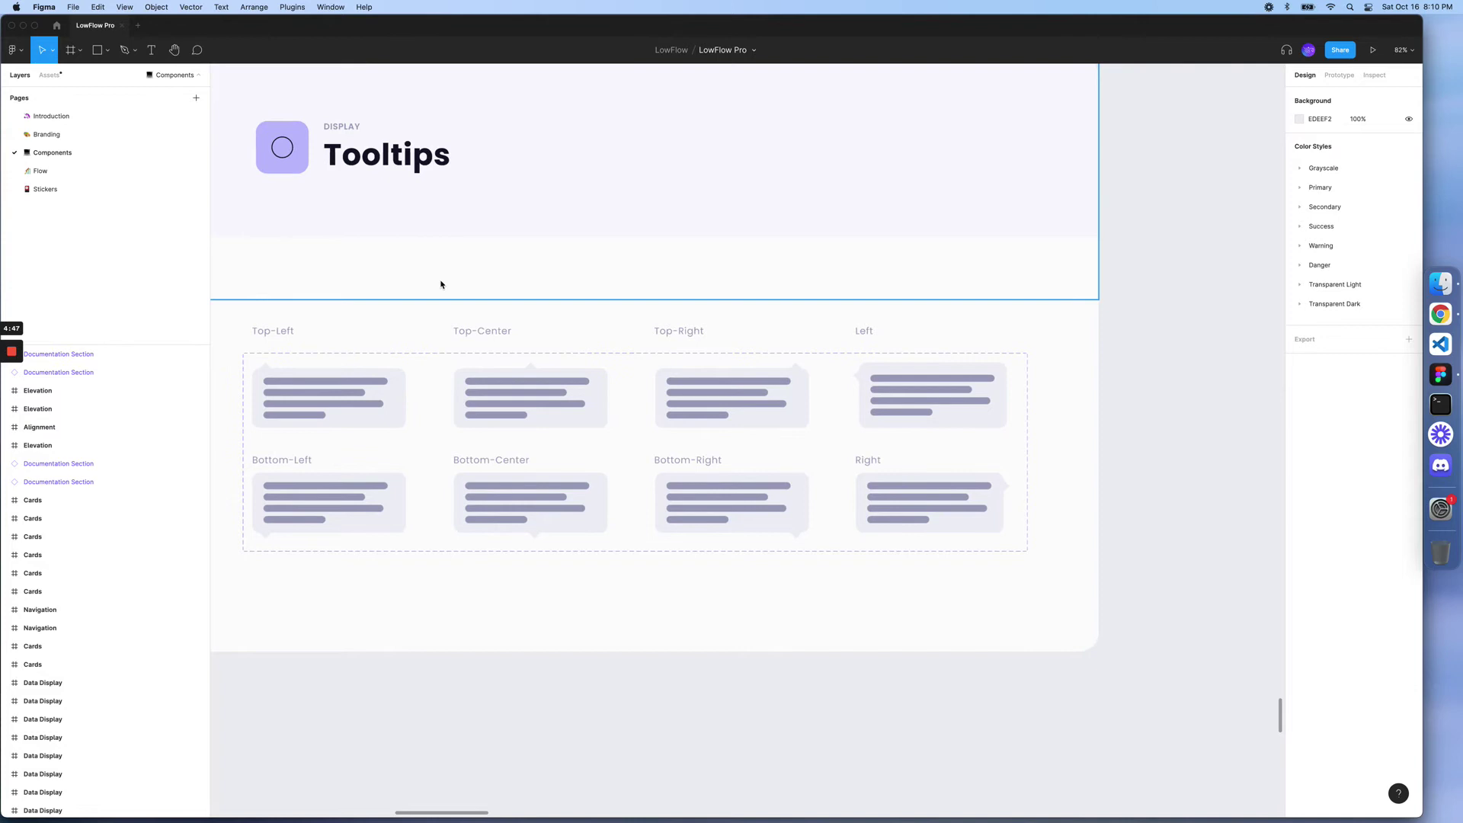
scroll(444, 284, "down", 5)
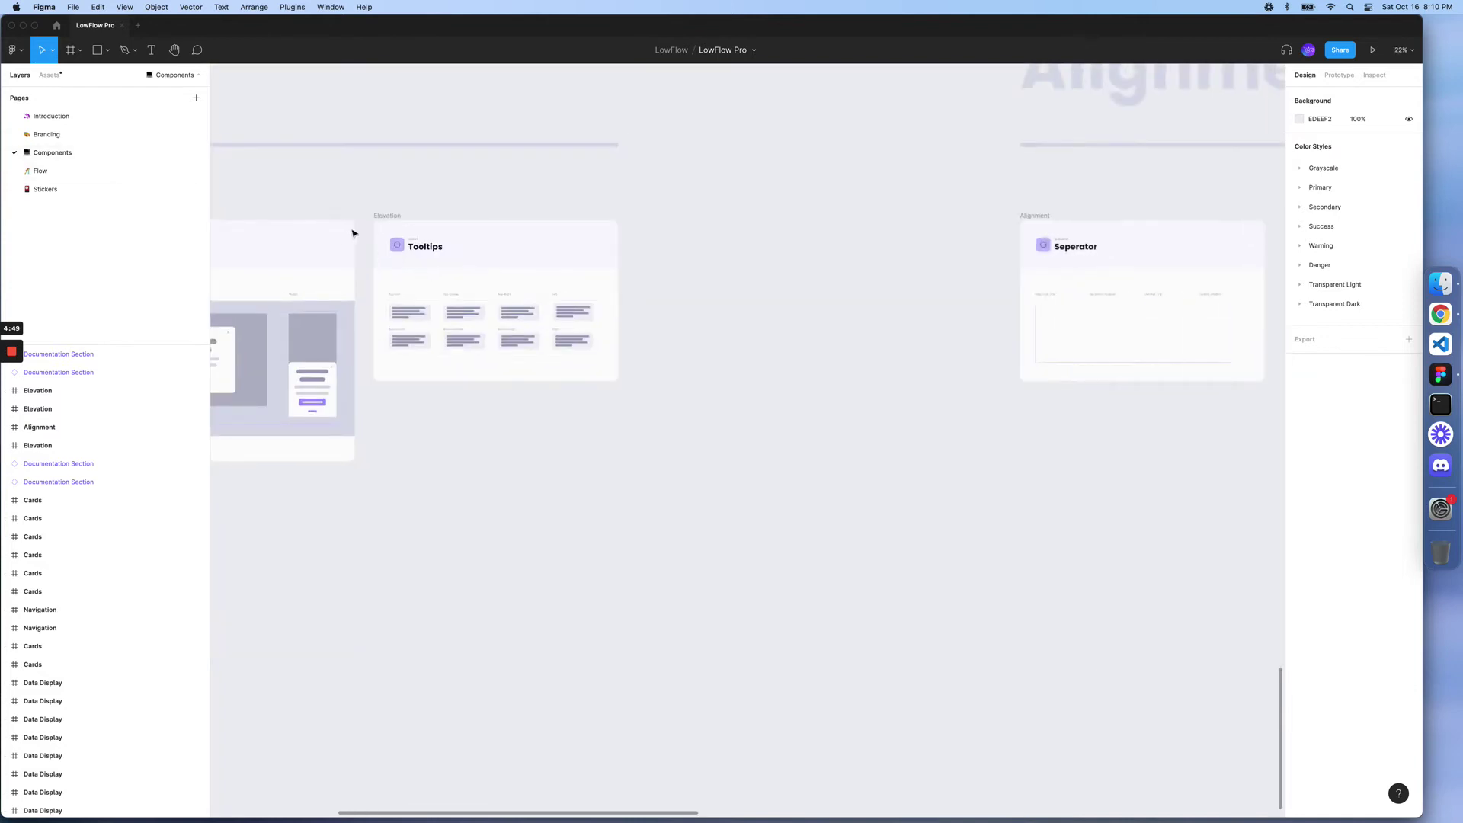
scroll(881, 261, "right", 5)
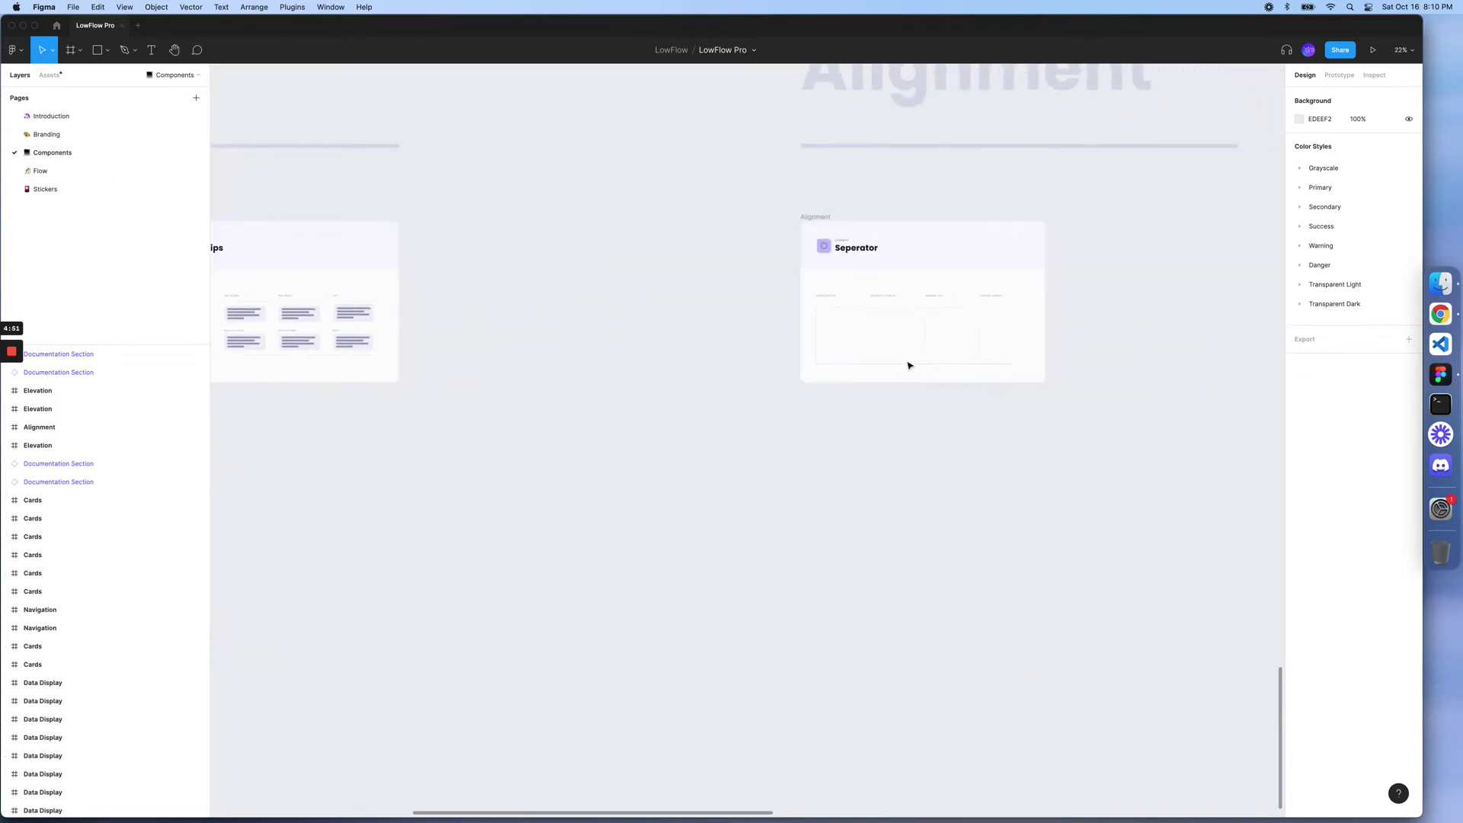
scroll(869, 331, "right", 3)
scroll(852, 332, "right", 3)
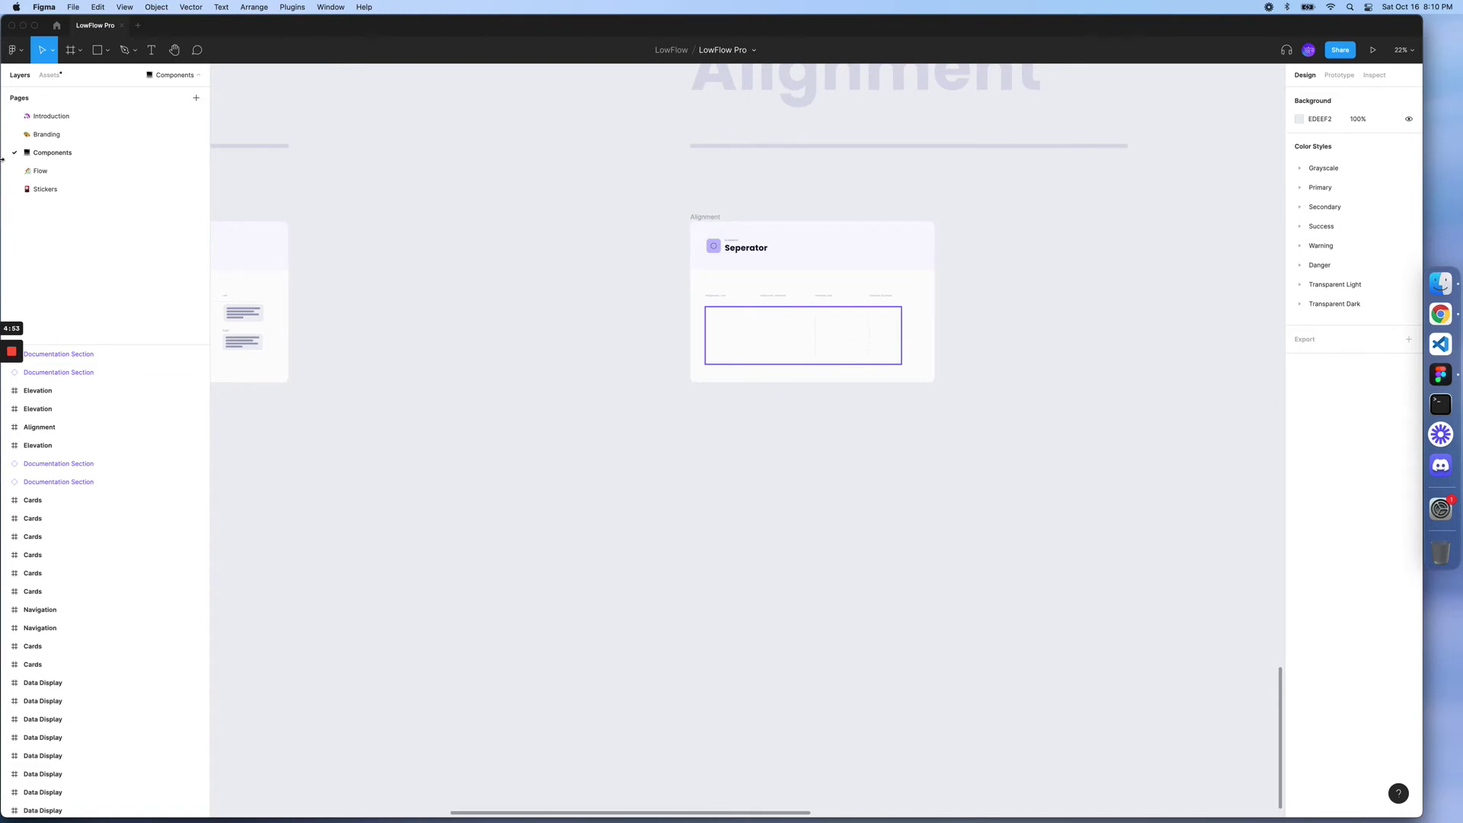
- Open the Flow page with its Connectors, Sticky Note and Pins frames
left_click(40, 172)
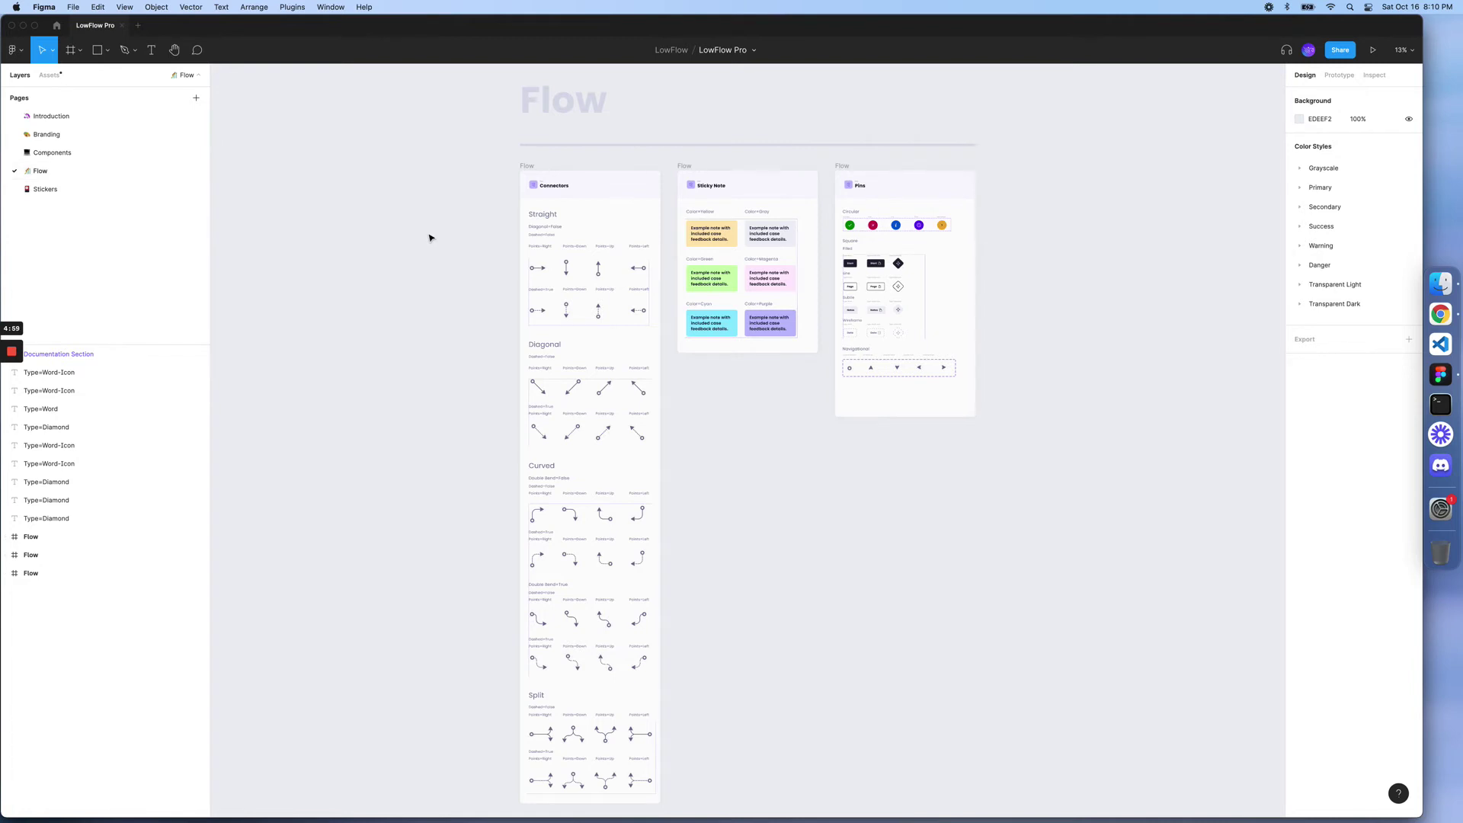
scroll(430, 238, "up", 5)
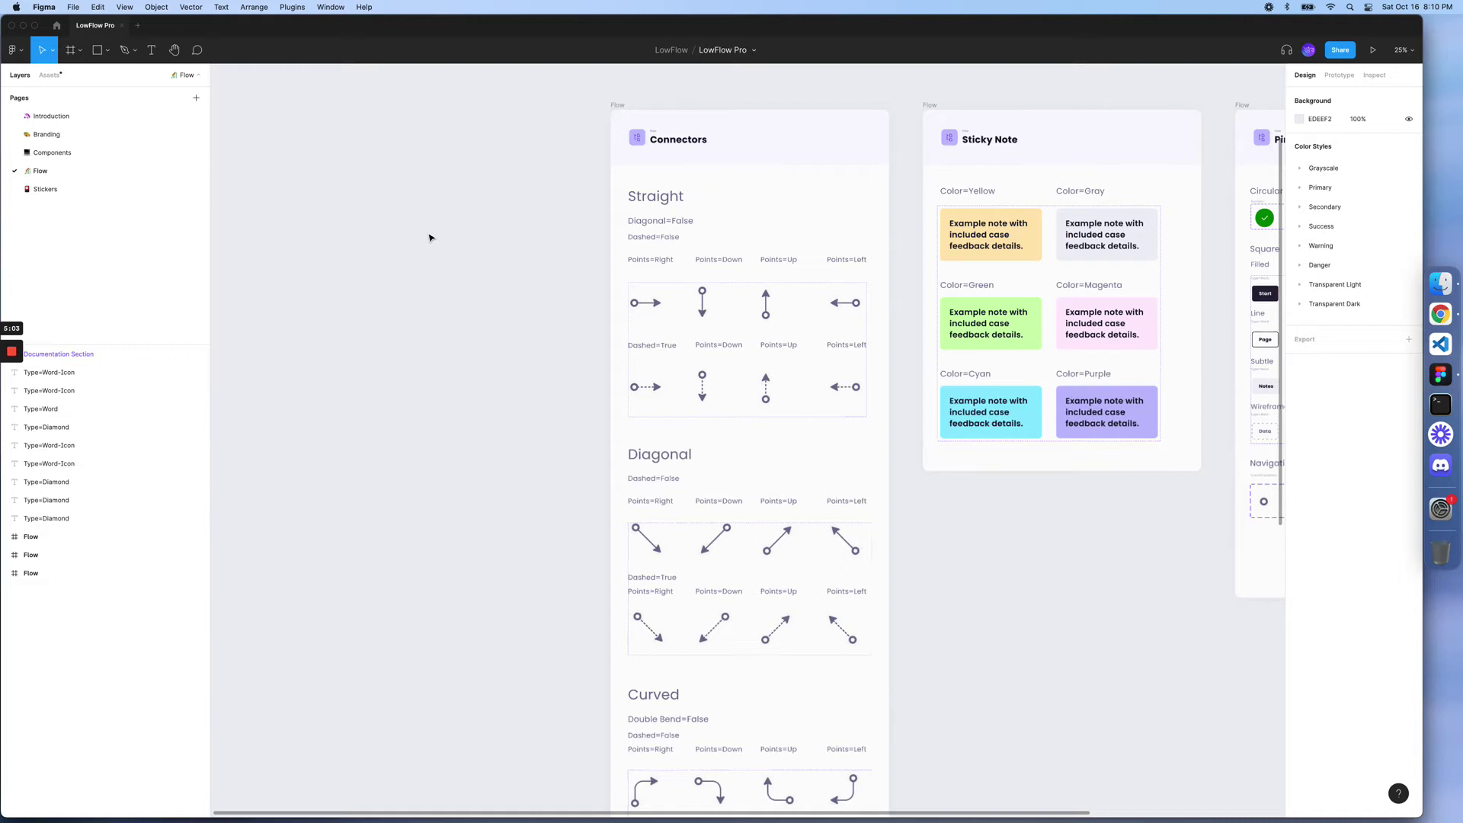
scroll(430, 238, "right", 5)
scroll(430, 238, "right", 3)
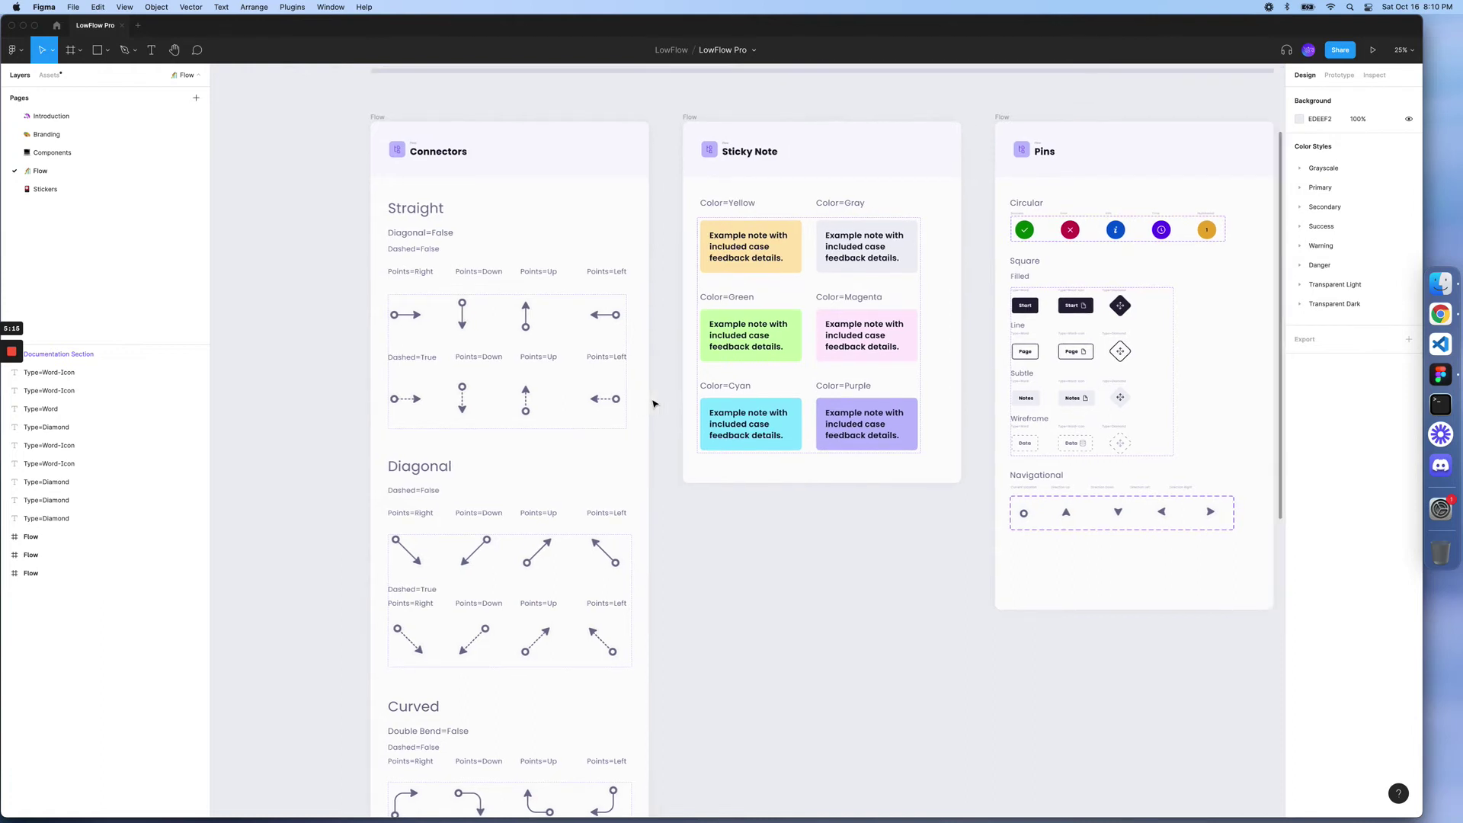
scroll(654, 404, "right", 3)
scroll(654, 402, "left", 4)
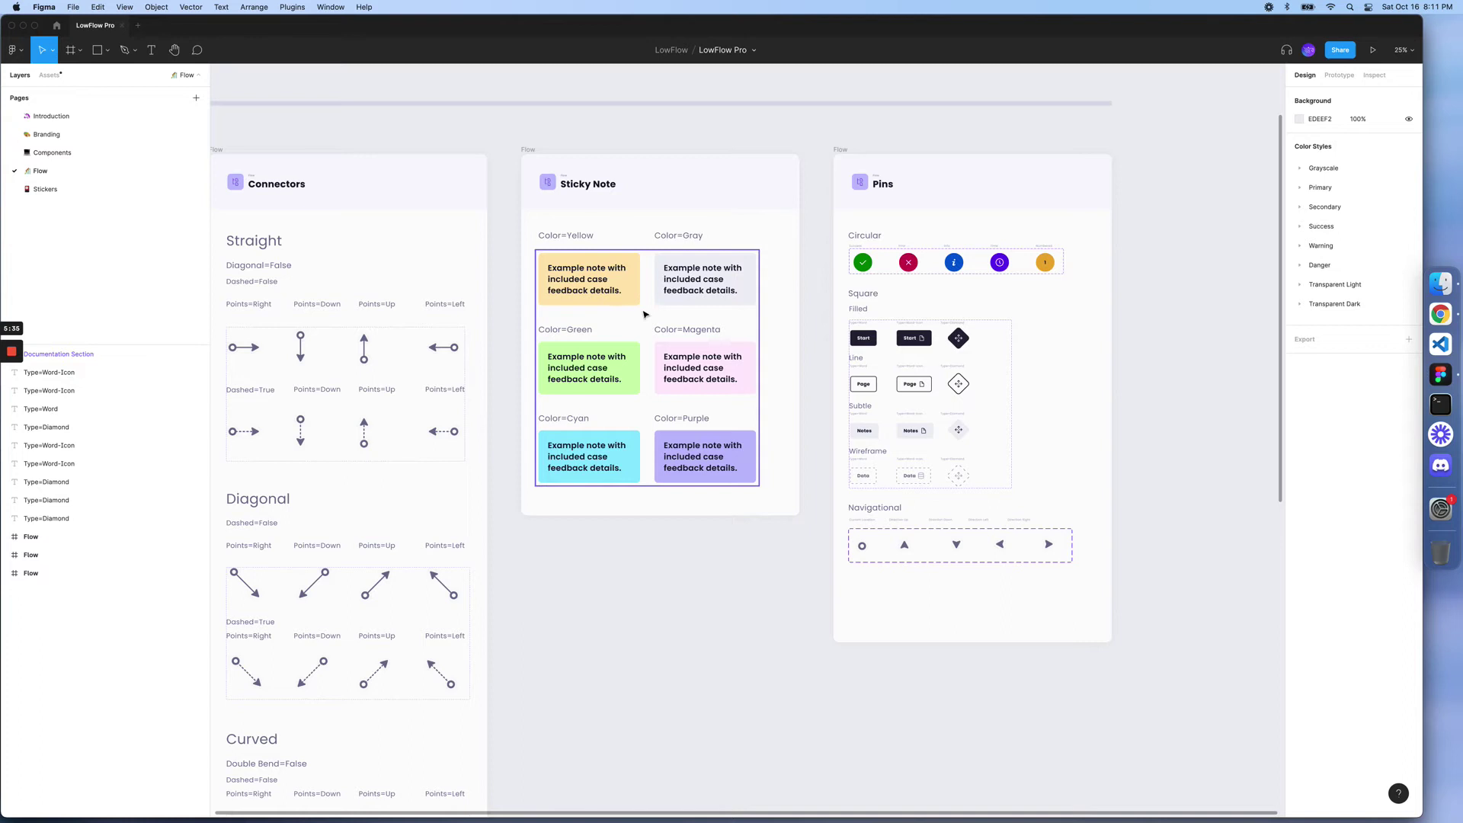
left_click(894, 192)
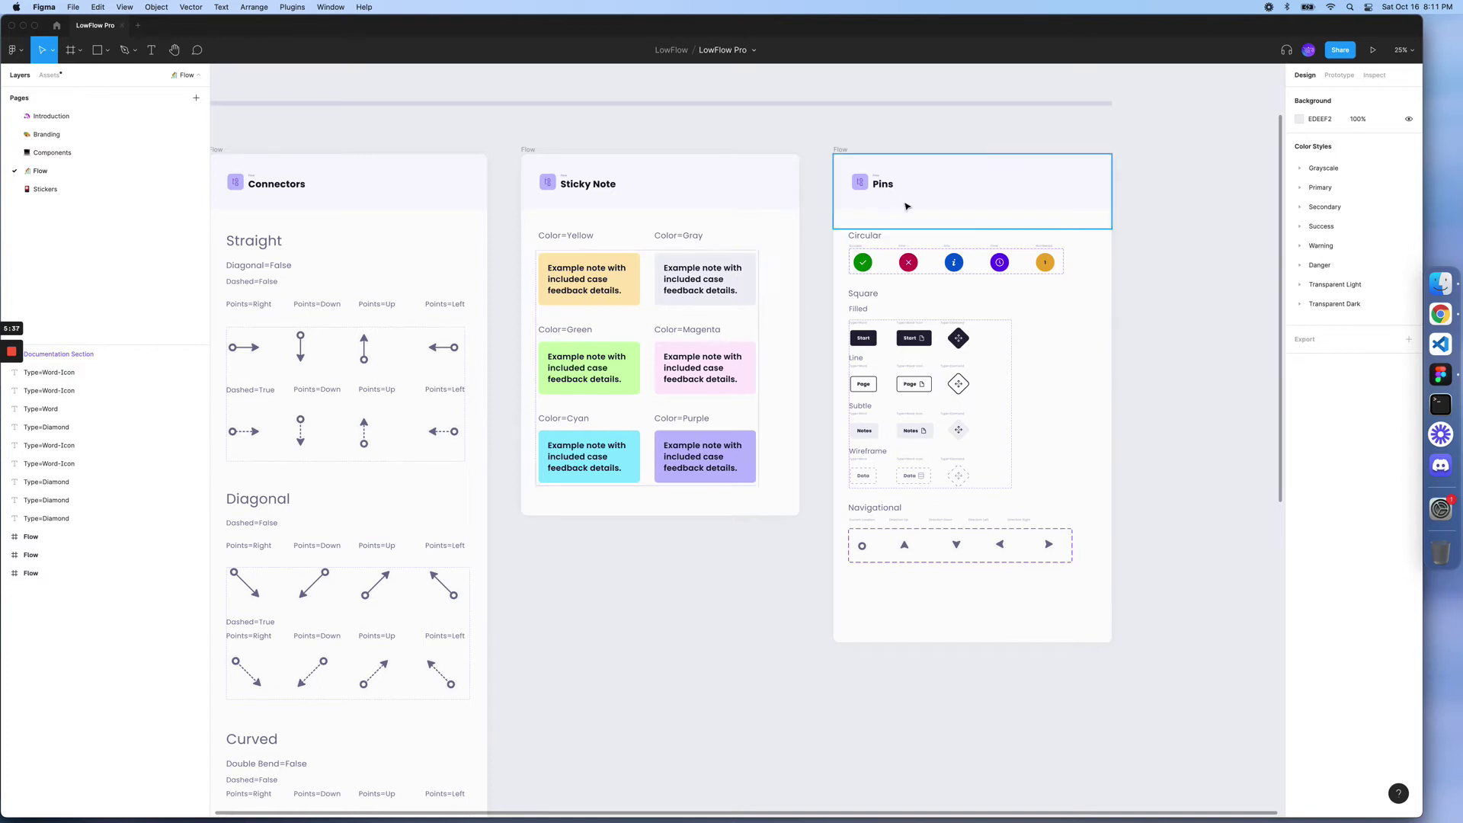
left_click(866, 268)
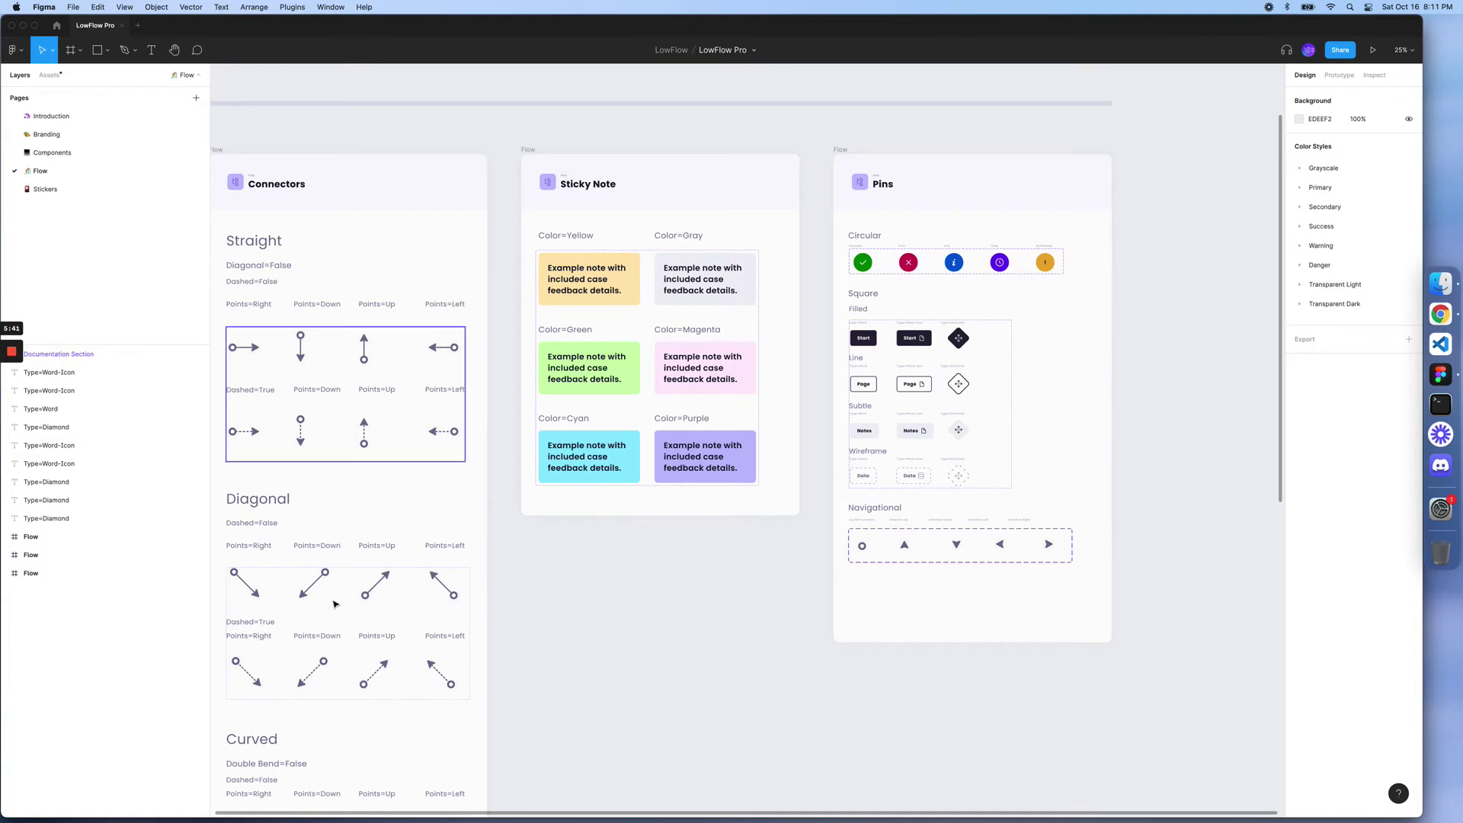
left_click(603, 556)
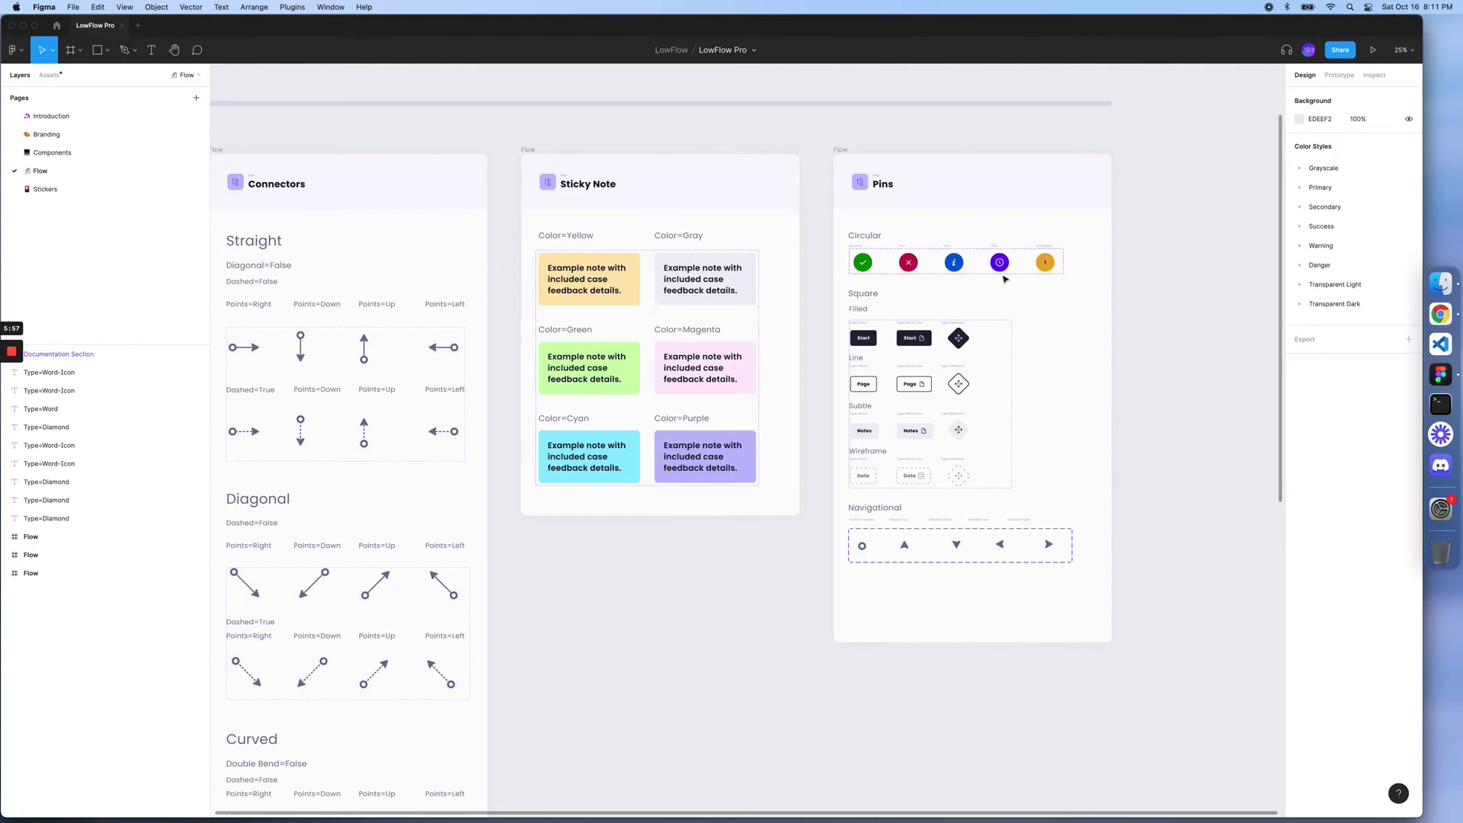
scroll(1004, 278, "up", 1)
scroll(1004, 278, "up", 2)
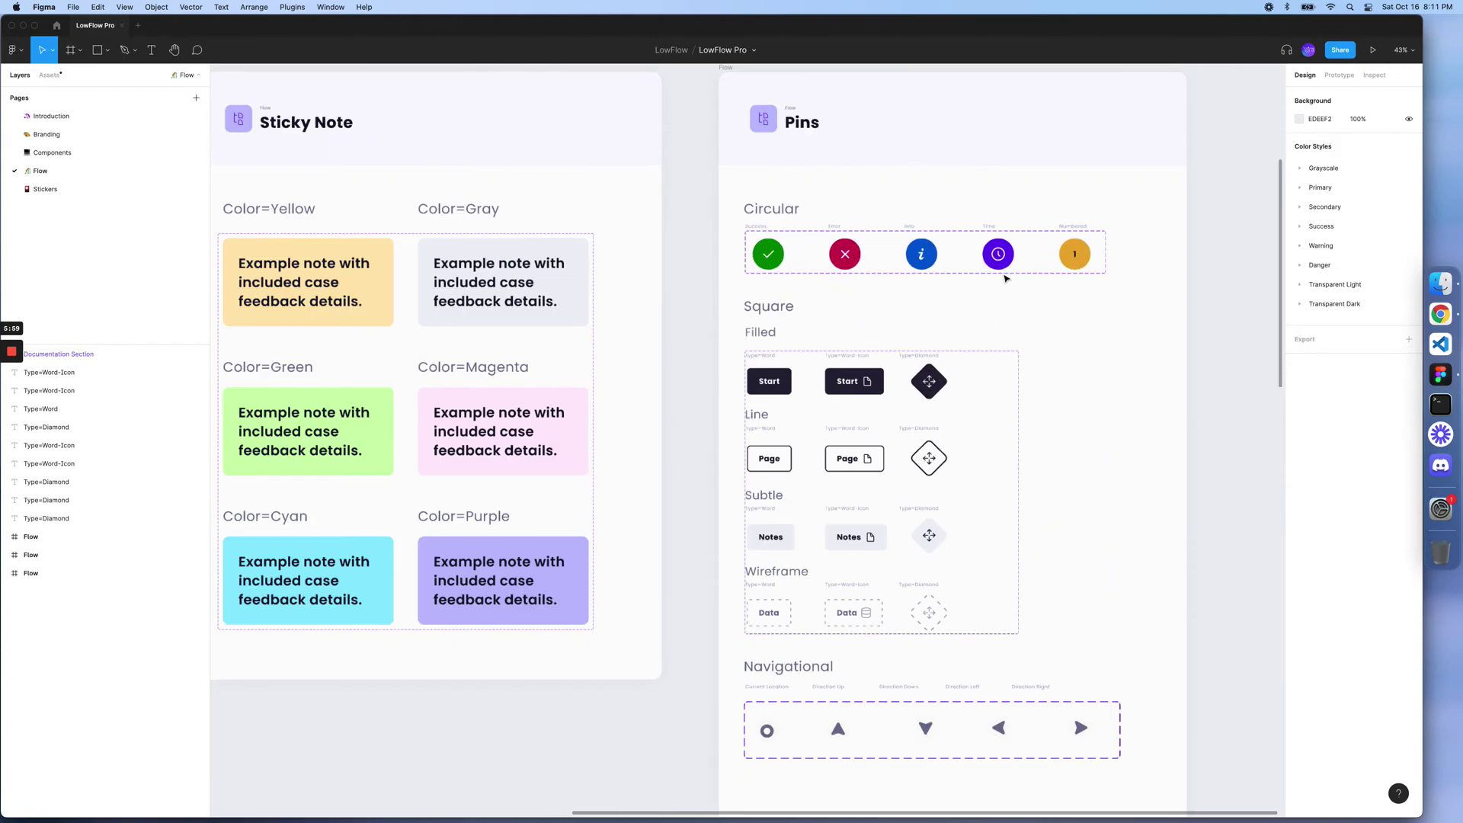
scroll(1005, 278, "up", 2)
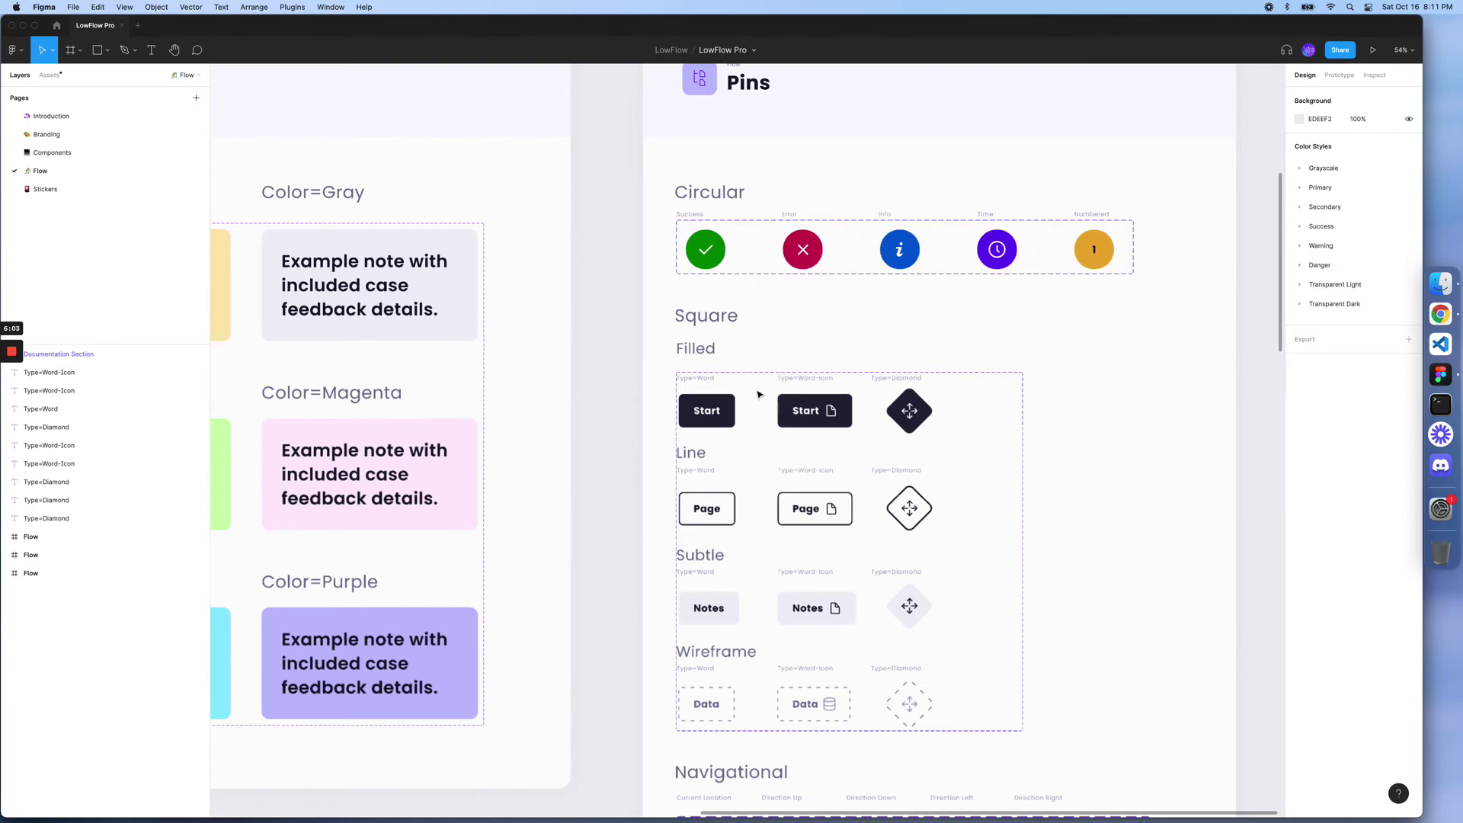
left_click(754, 464)
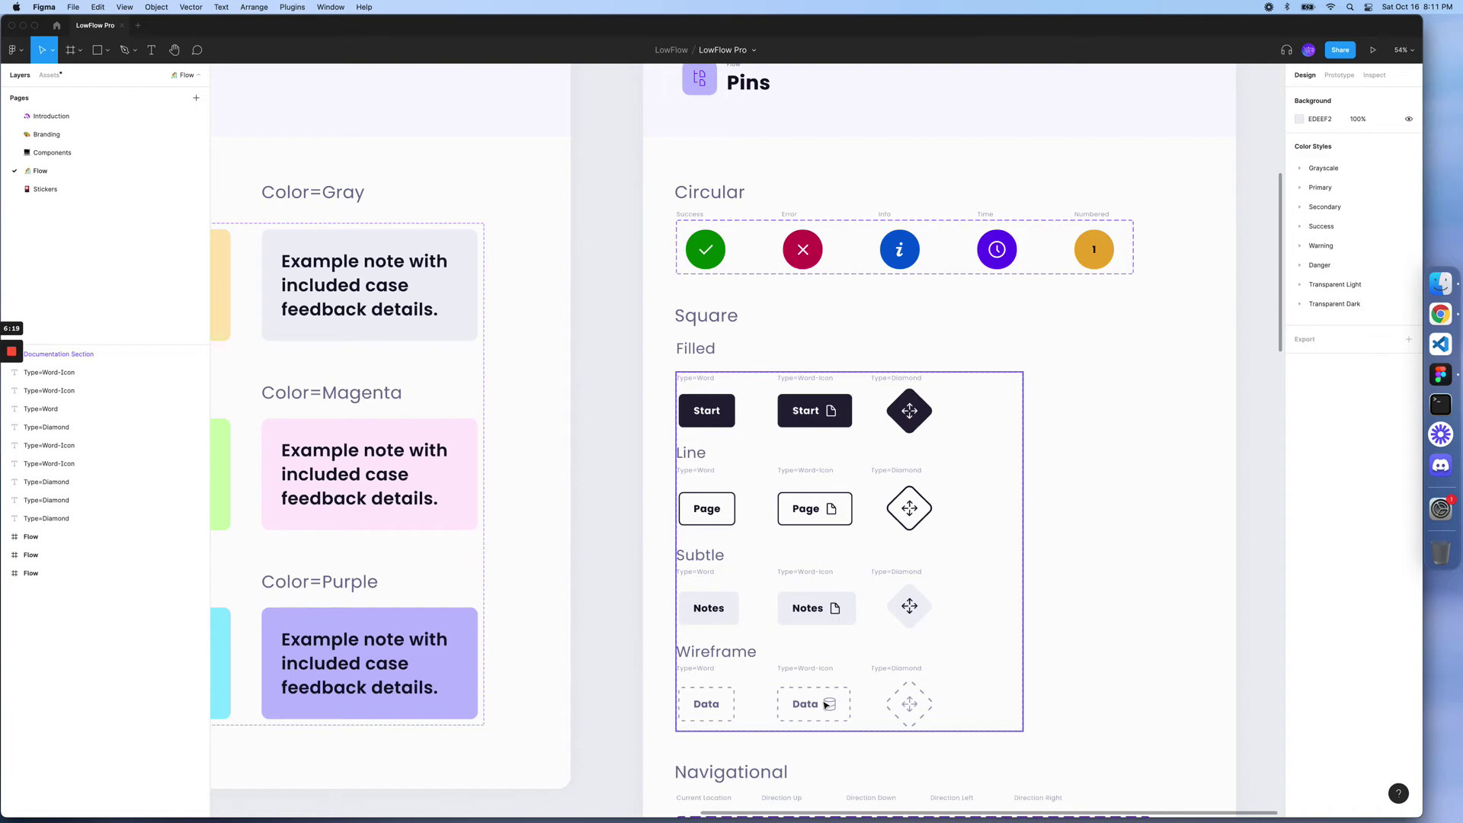
scroll(828, 703, "down", 5)
scroll(829, 704, "down", 3)
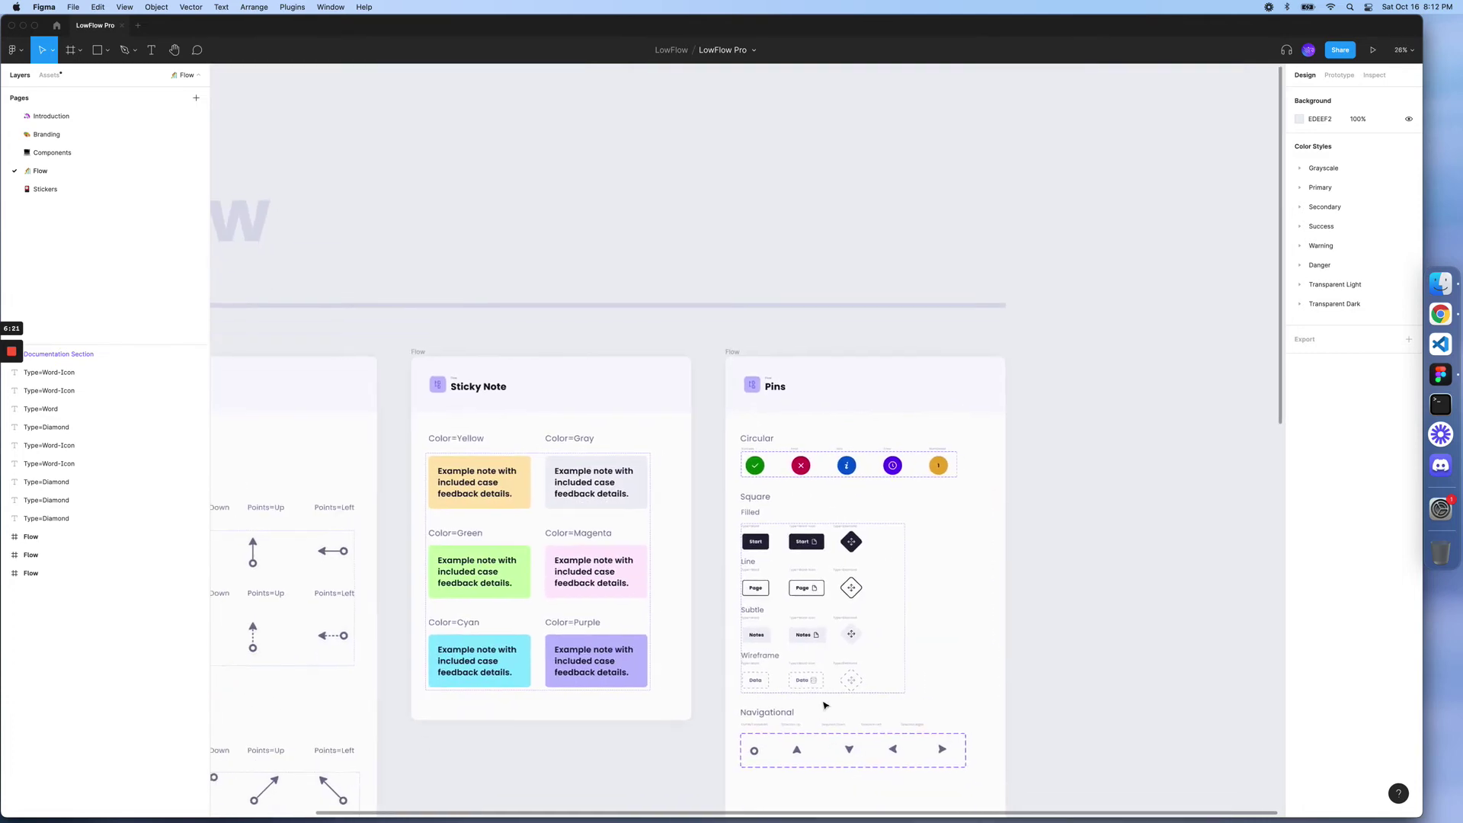
scroll(825, 706, "down", 3)
scroll(826, 705, "up", 5)
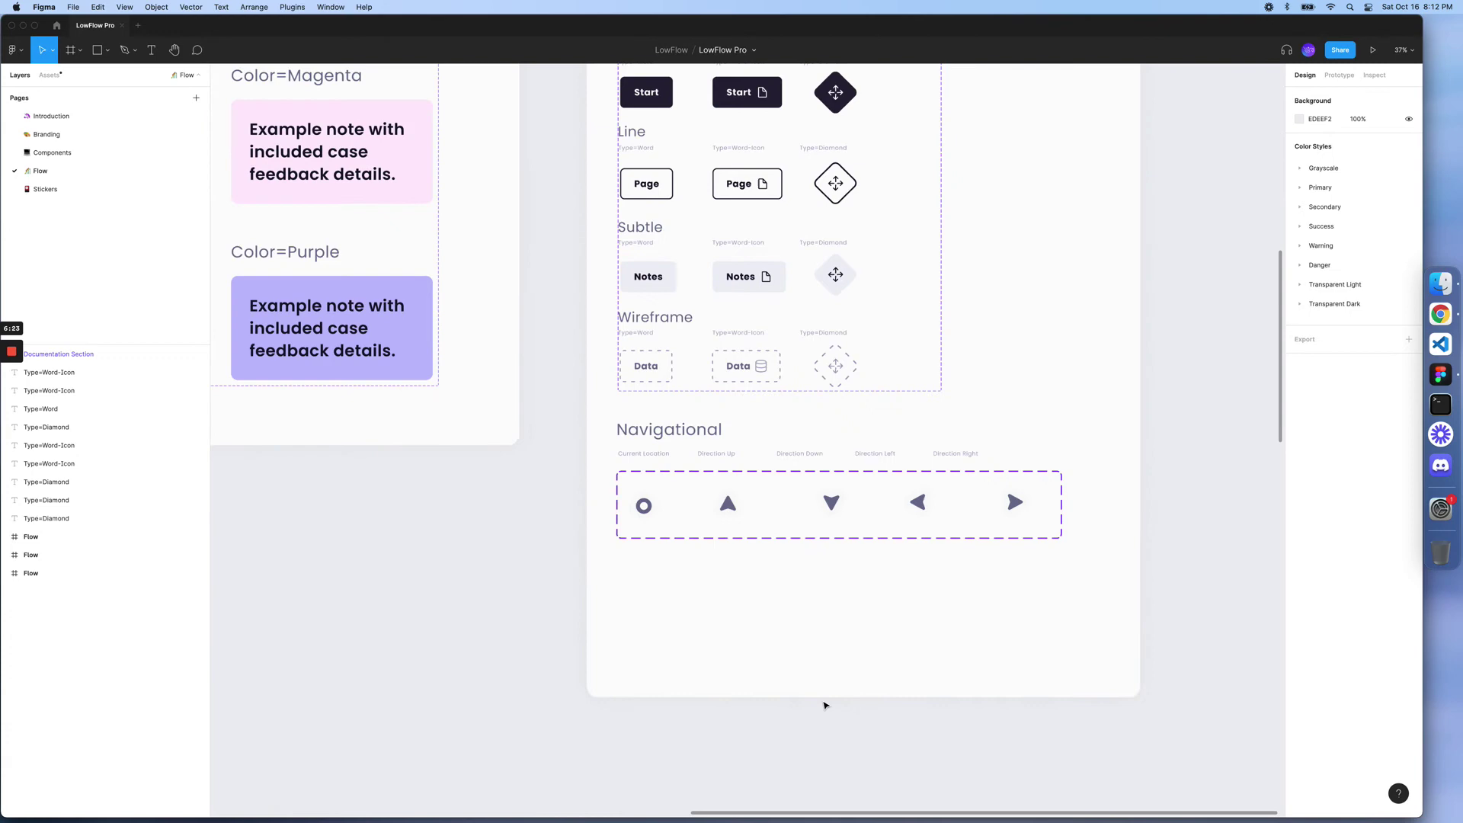
scroll(826, 705, "up", 5)
scroll(826, 706, "down", 3)
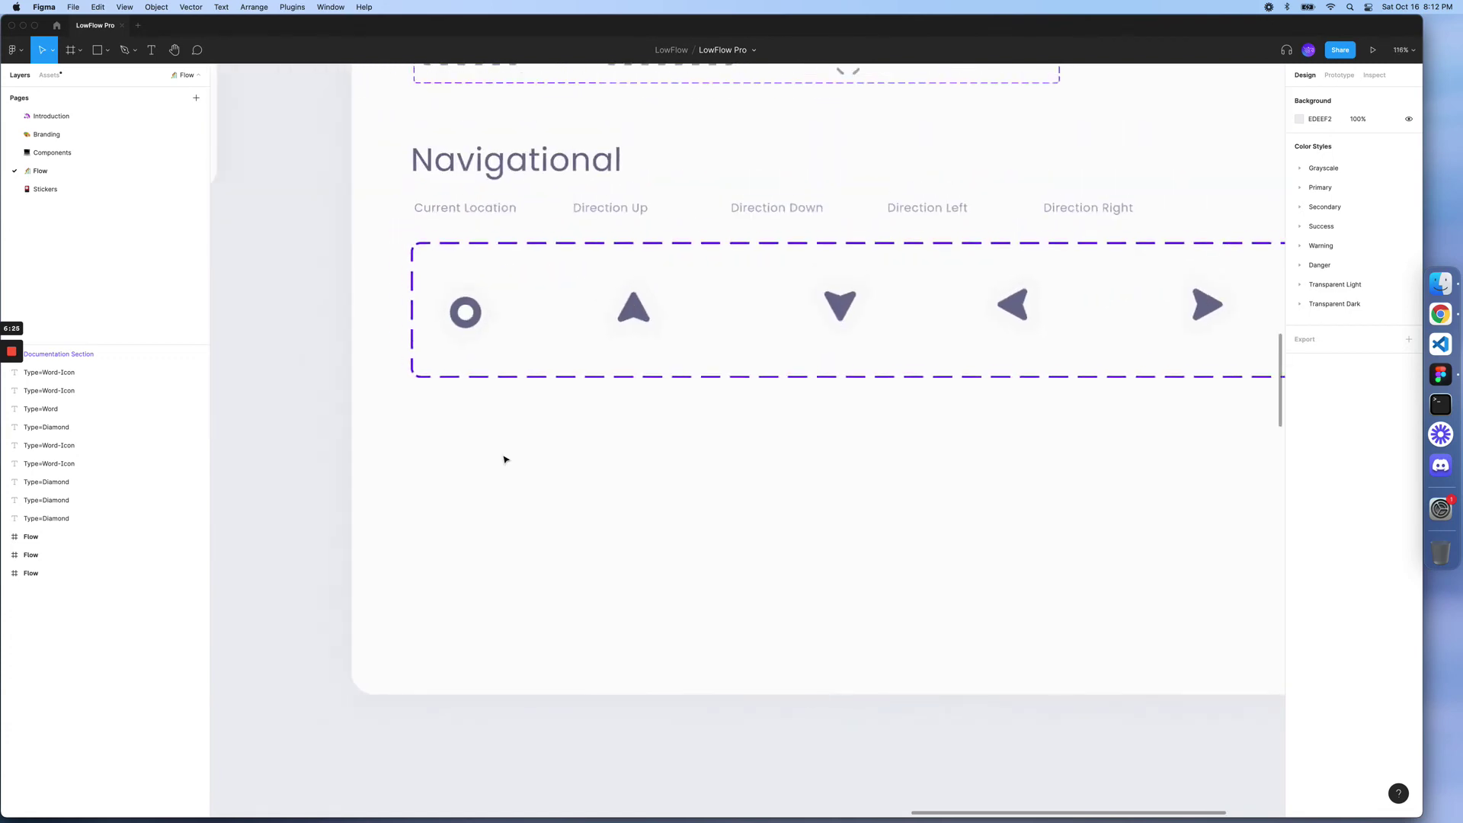
scroll(503, 458, "down", 2)
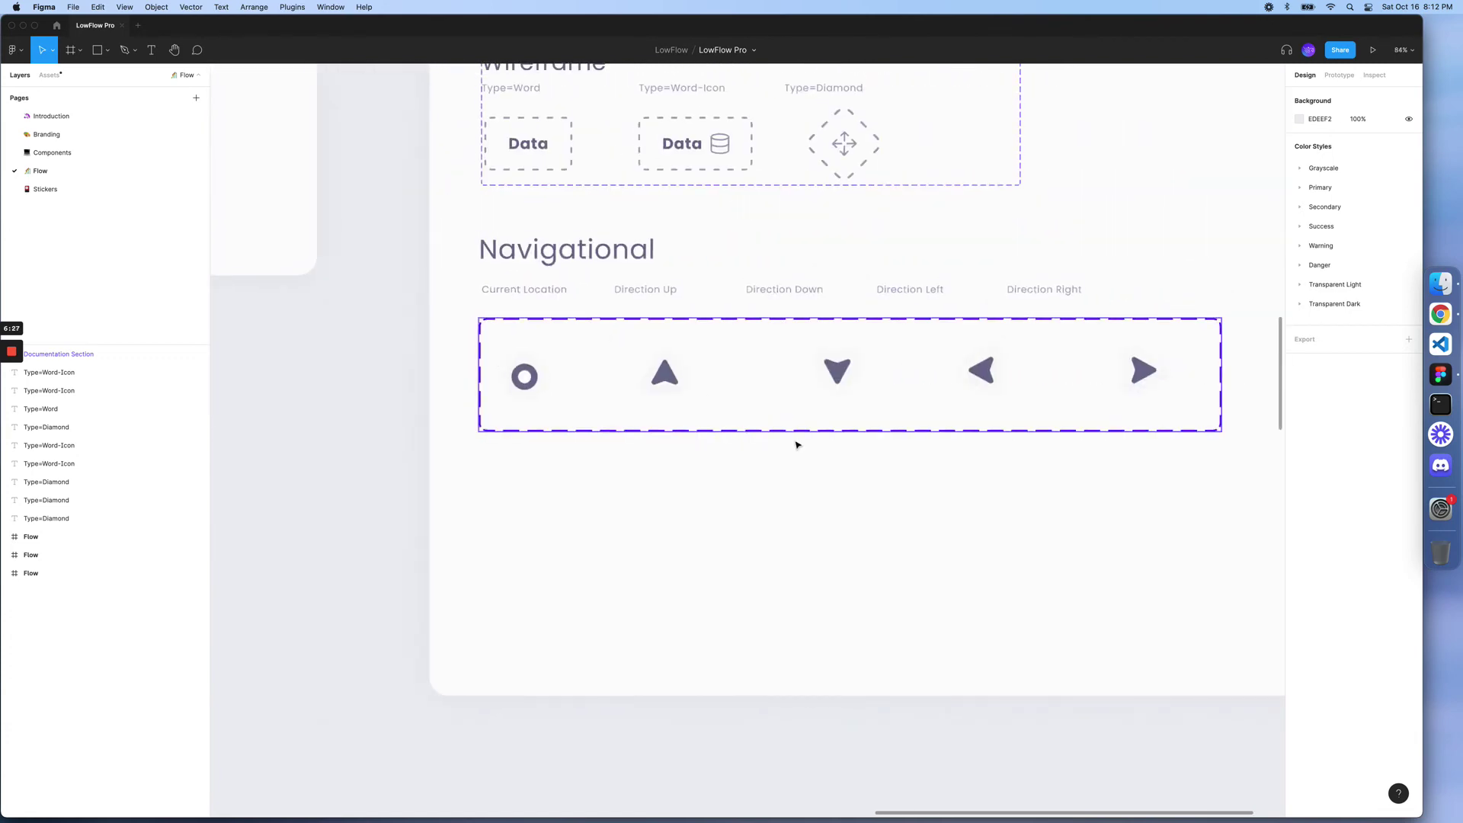
scroll(797, 446, "down", 4)
scroll(796, 446, "down", 3)
scroll(797, 445, "up", 1)
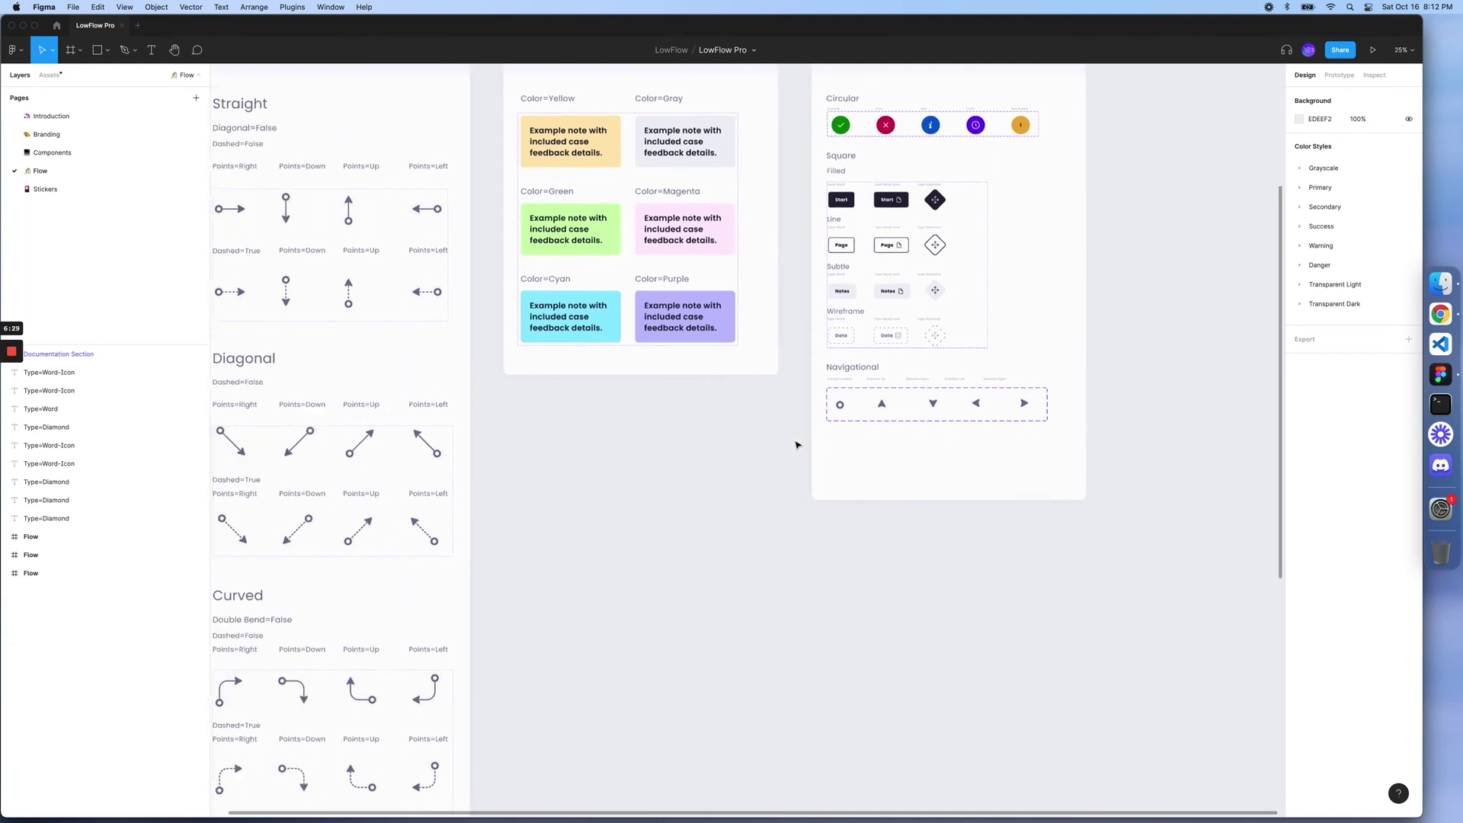
scroll(797, 444, "left", 3)
scroll(618, 458, "left", 3)
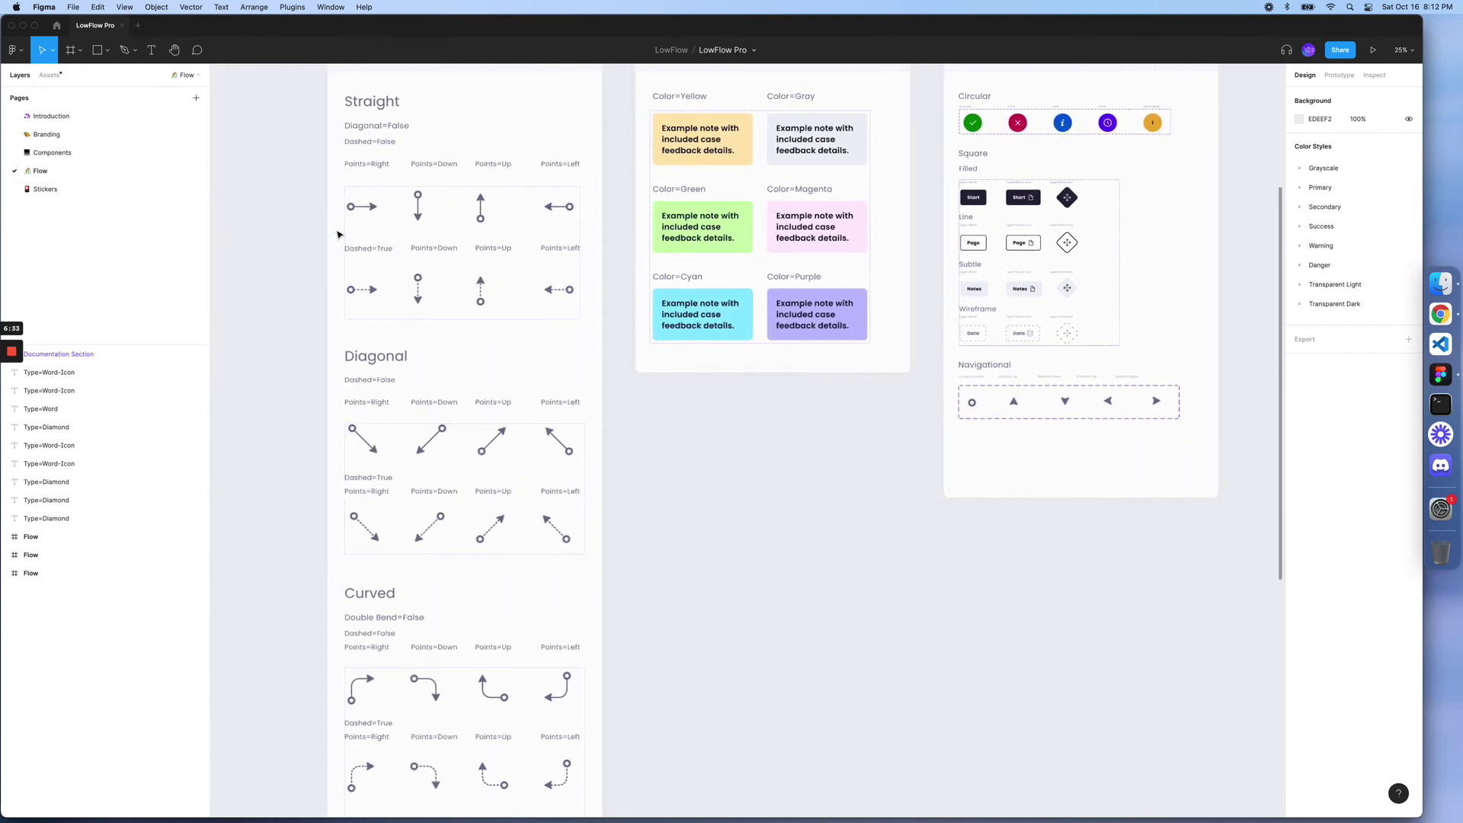
scroll(339, 232, "down", 3)
scroll(340, 232, "down", 2)
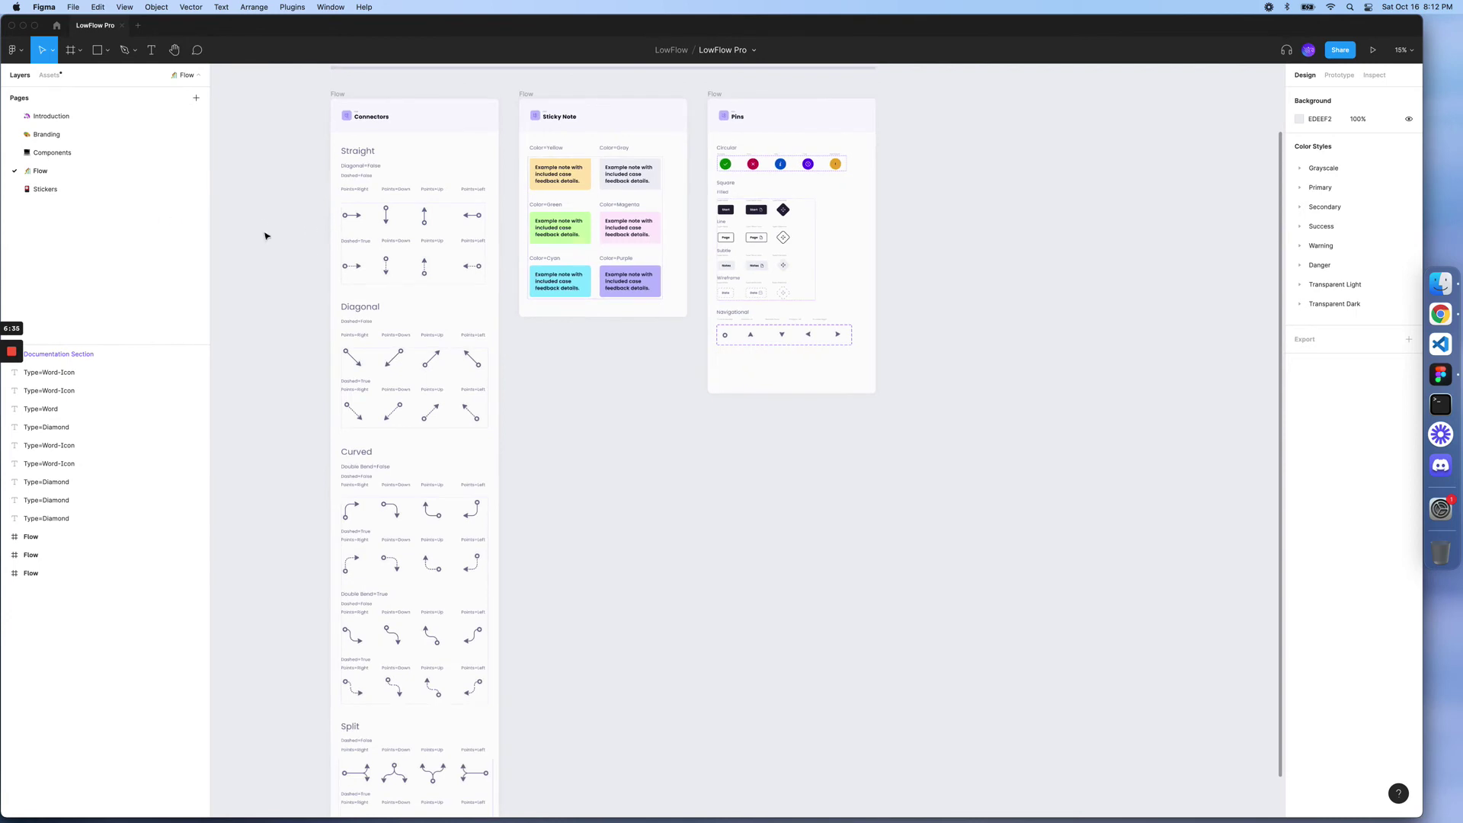
- Open the Stickers page with its Desktop and Mobile Stickers frames
left_click(66, 190)
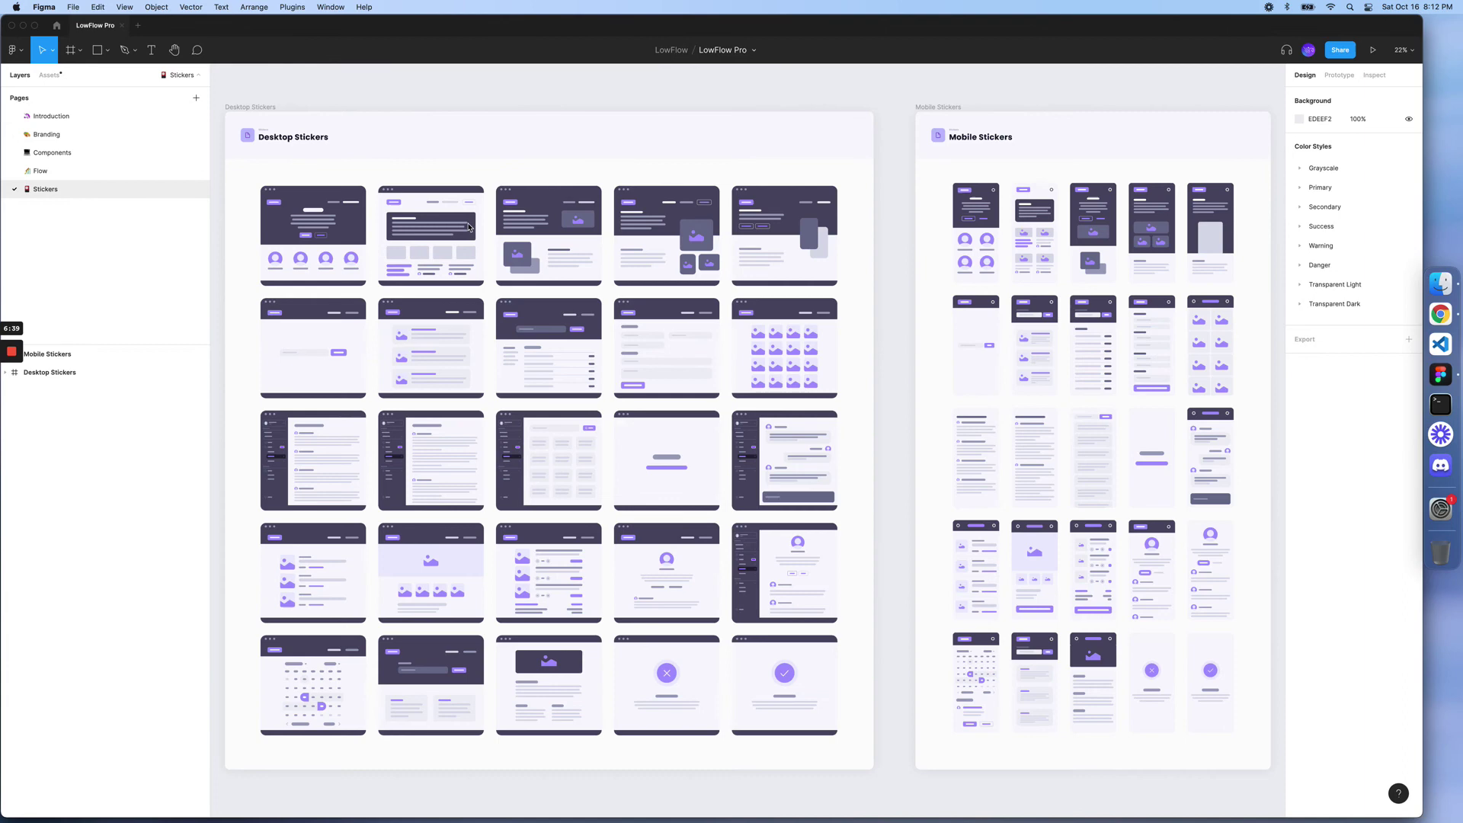
scroll(469, 226, "left", 2)
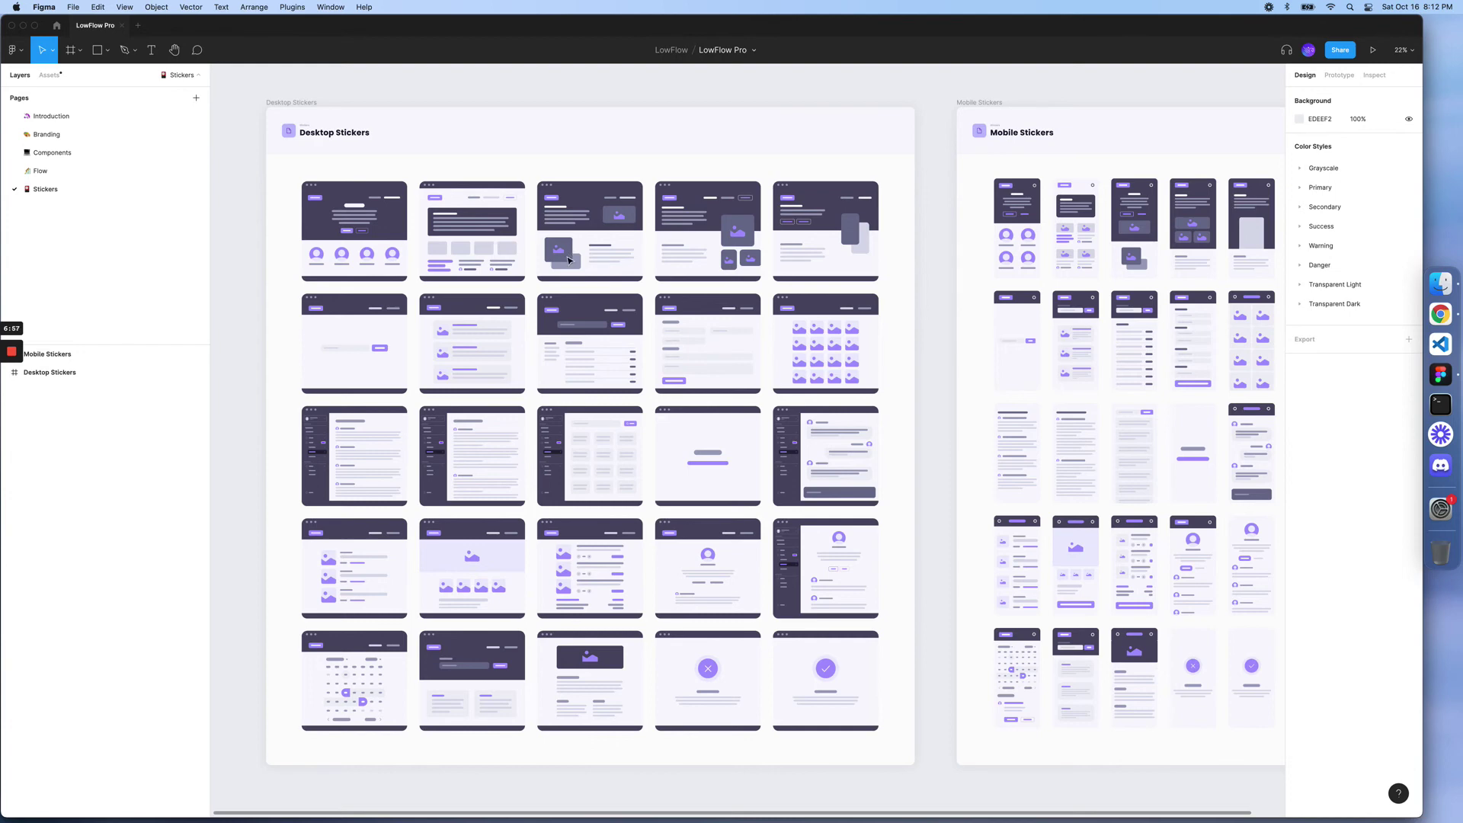
left_click(482, 357)
scroll(272, 396, "up", 3)
scroll(272, 396, "up", 3)
scroll(272, 396, "up", 3)
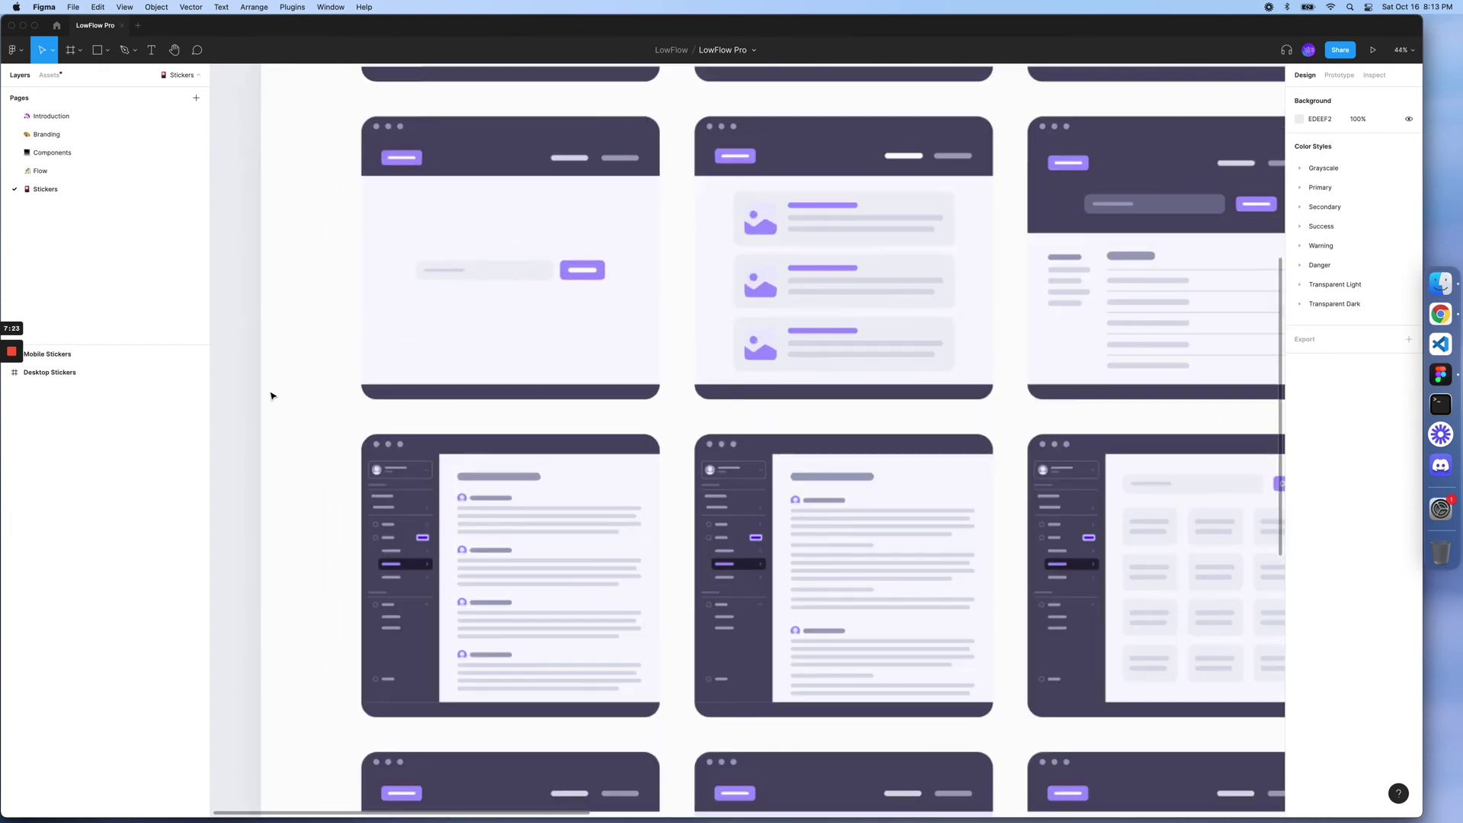
scroll(272, 395, "down", 3)
scroll(272, 397, "down", 3)
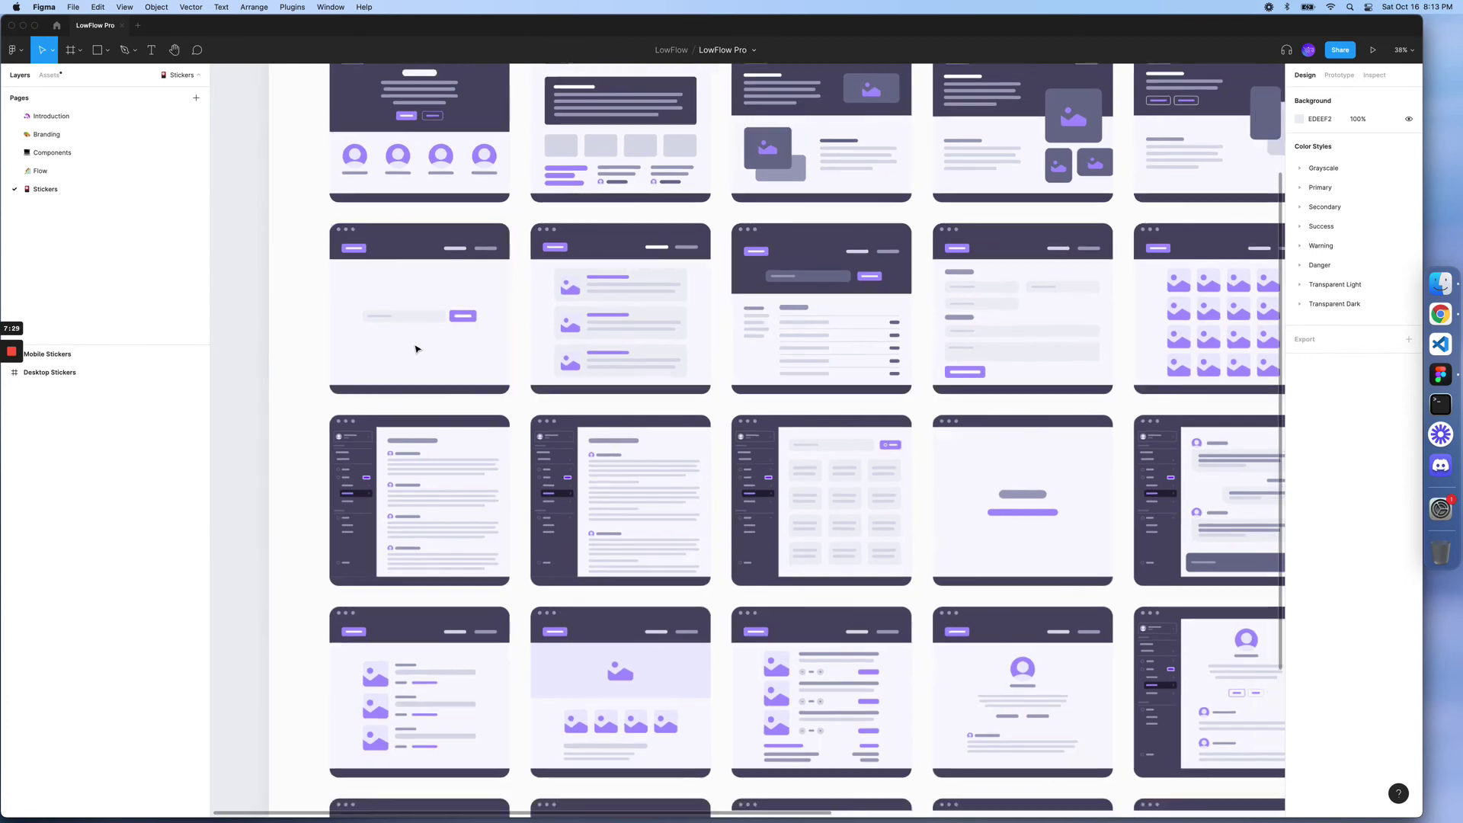
scroll(416, 349, "down", 3)
scroll(416, 349, "right", 5)
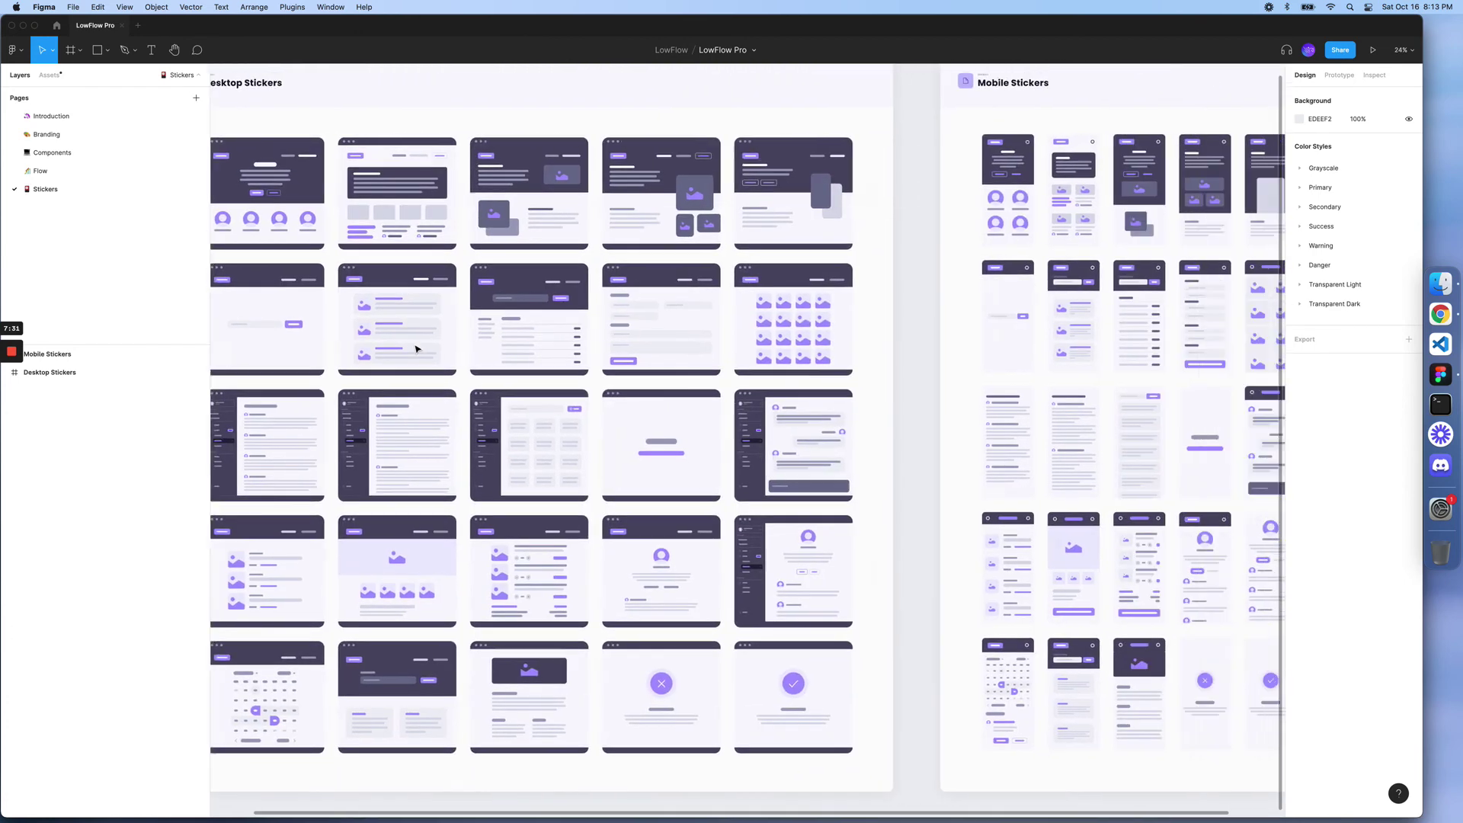
scroll(572, 337, "right", 4)
scroll(744, 332, "right", 2)
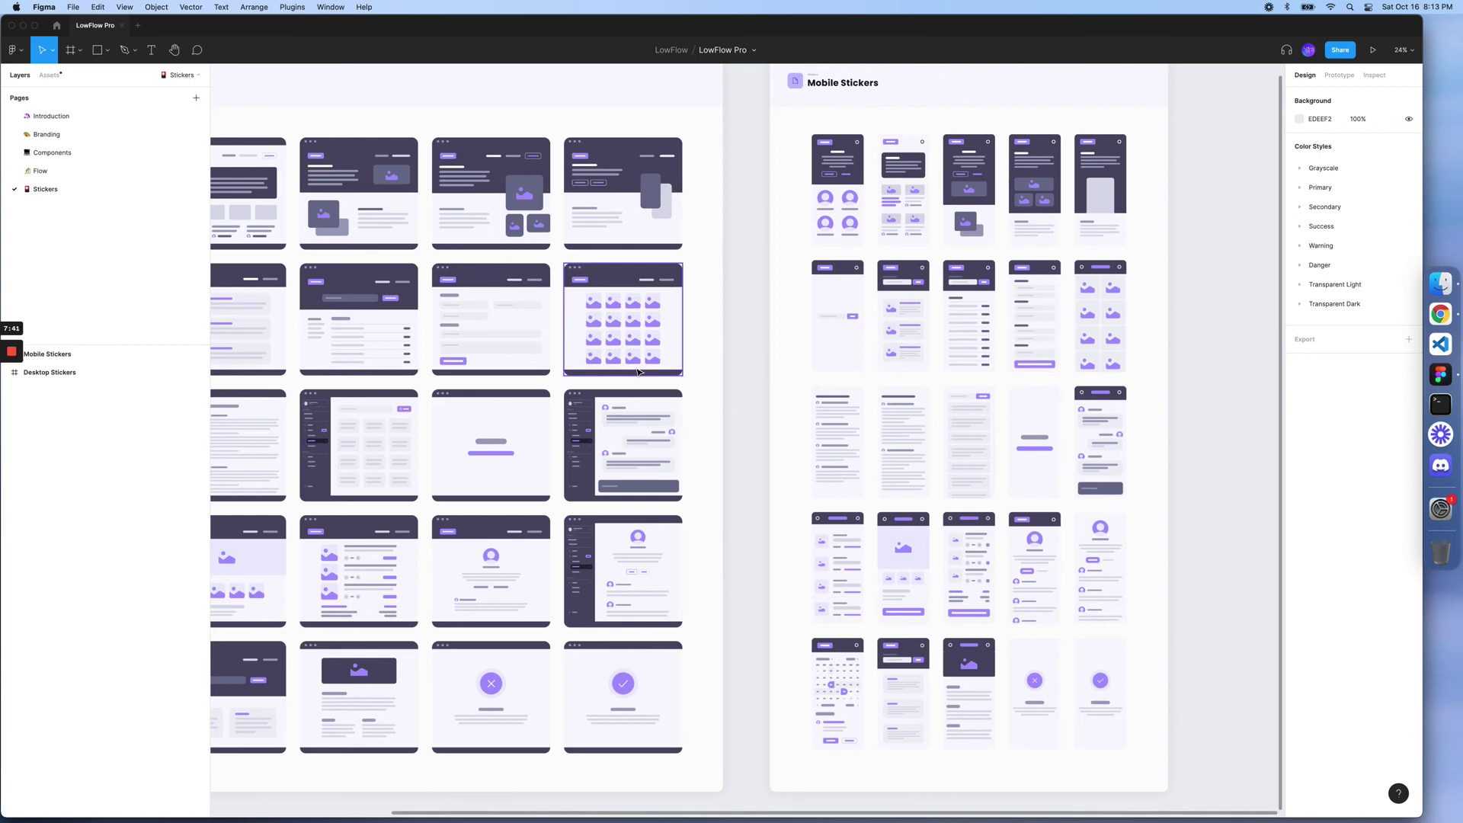
scroll(641, 372, "left", 5)
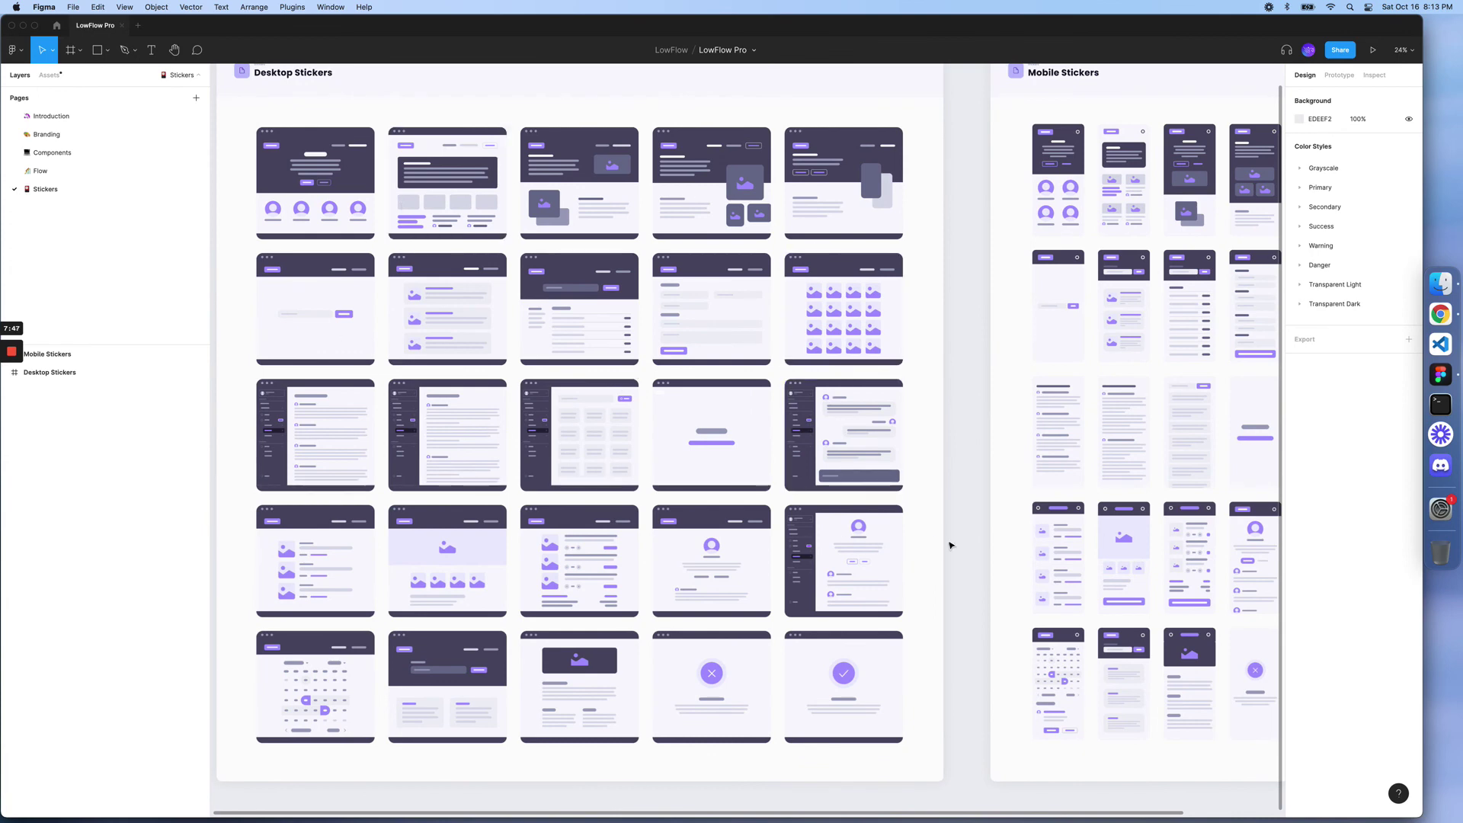
scroll(949, 545, "right", 5)
scroll(949, 546, "right", 3)
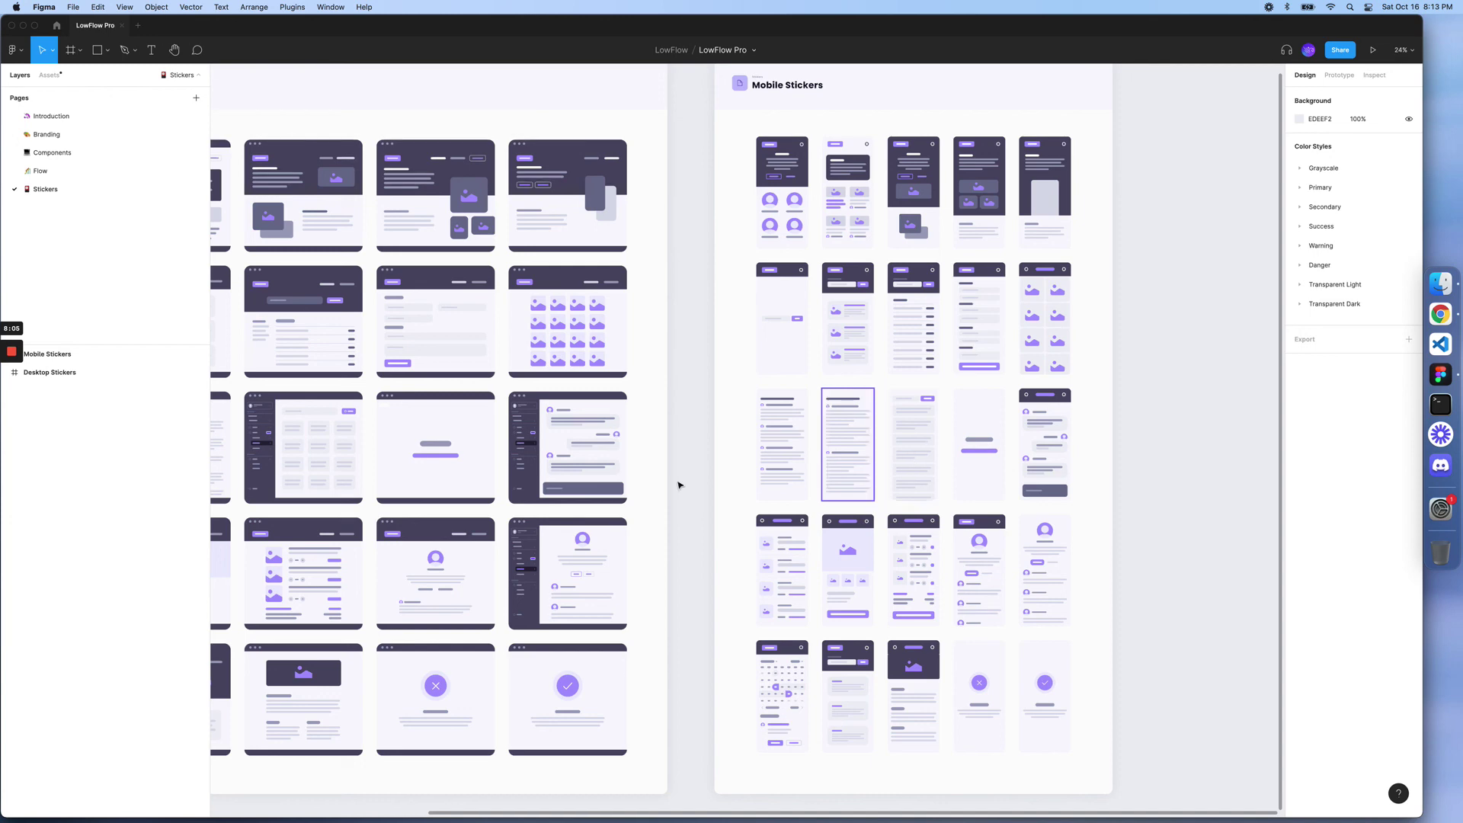
- Zoom to fit the Desktop and Mobile Stickers frames side by side
key("shift+1")
scroll(679, 488, "down", 3)
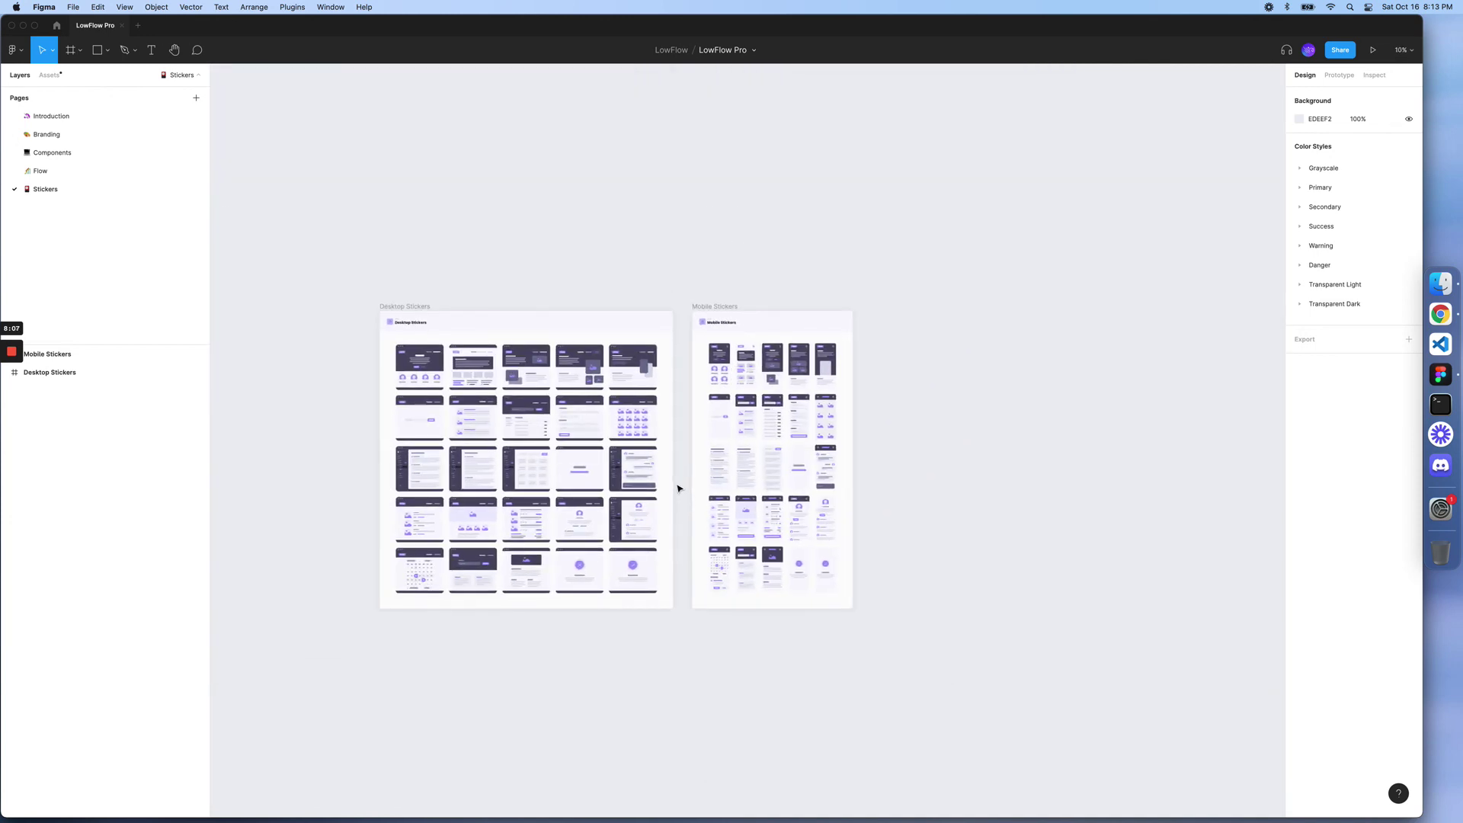
scroll(677, 488, "down", 2)
scroll(678, 488, "up", 1)
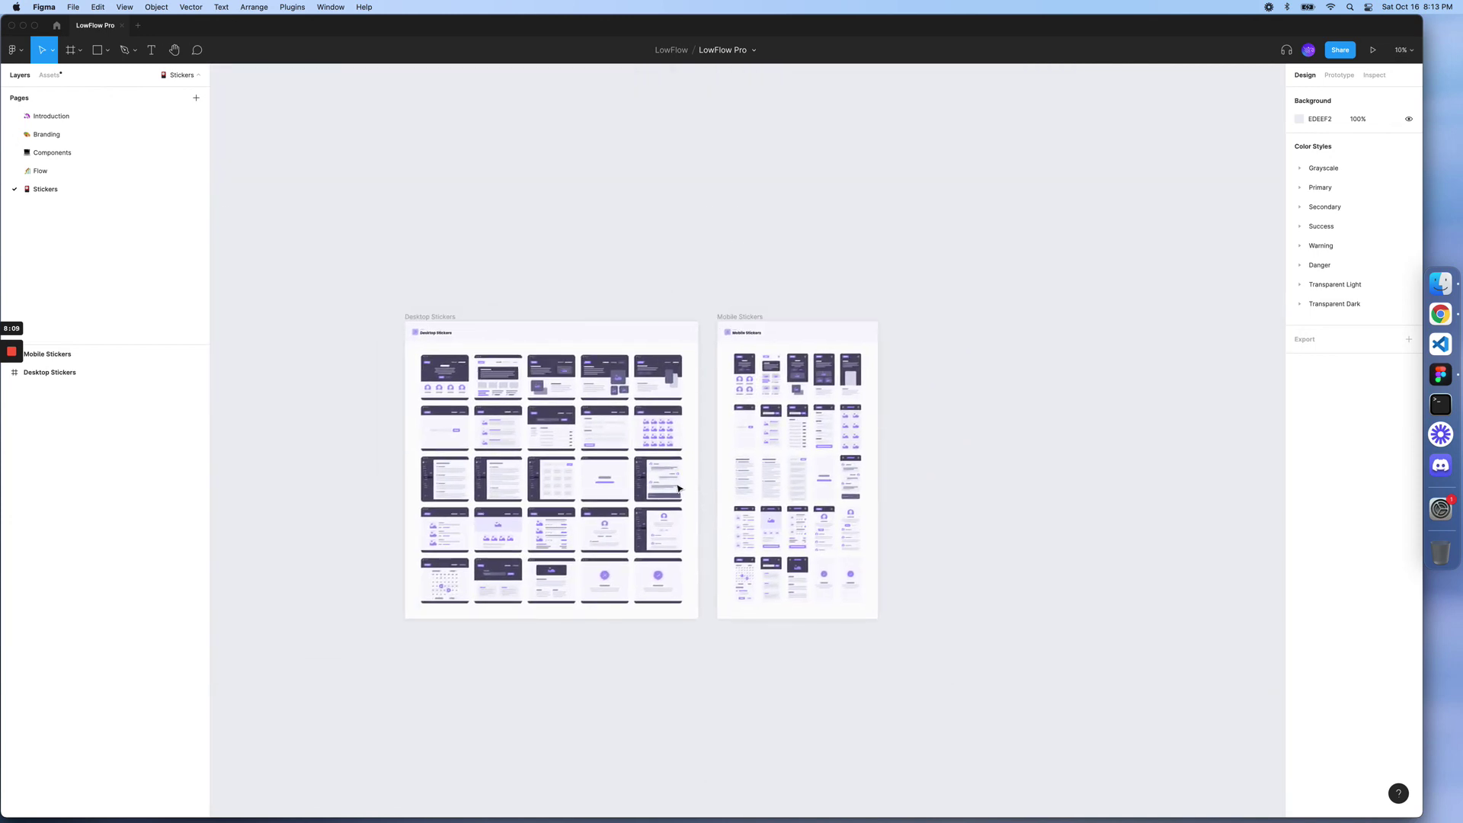